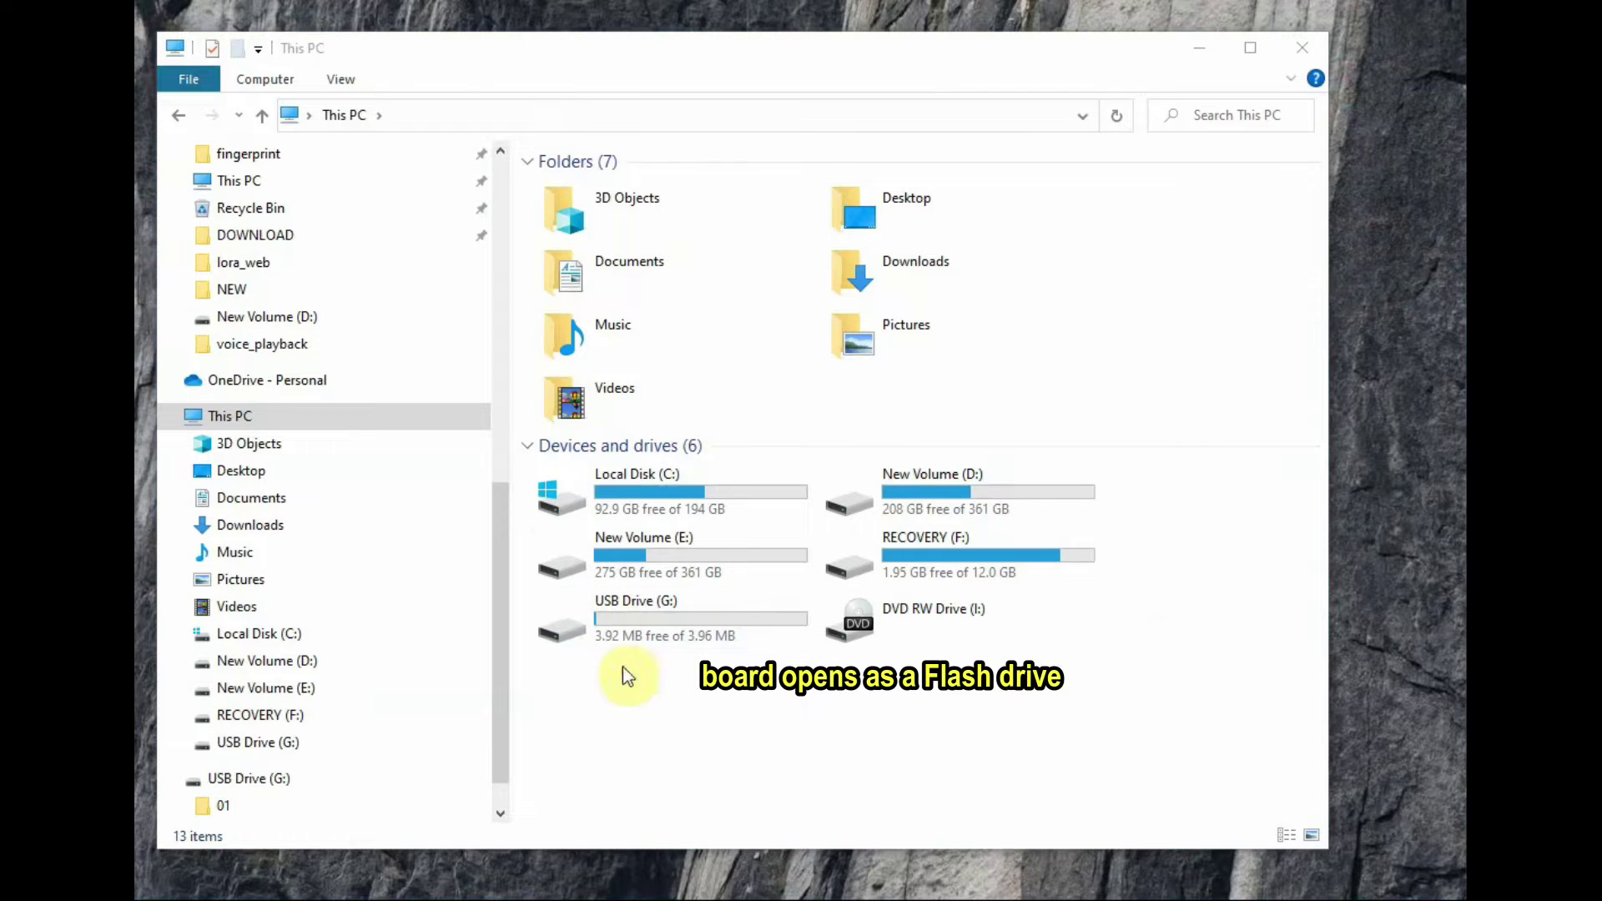
Open USB Drive (G:) and examine the numbered MP3 files in folder 01 and the drive's folder structure
double_click(692, 629)
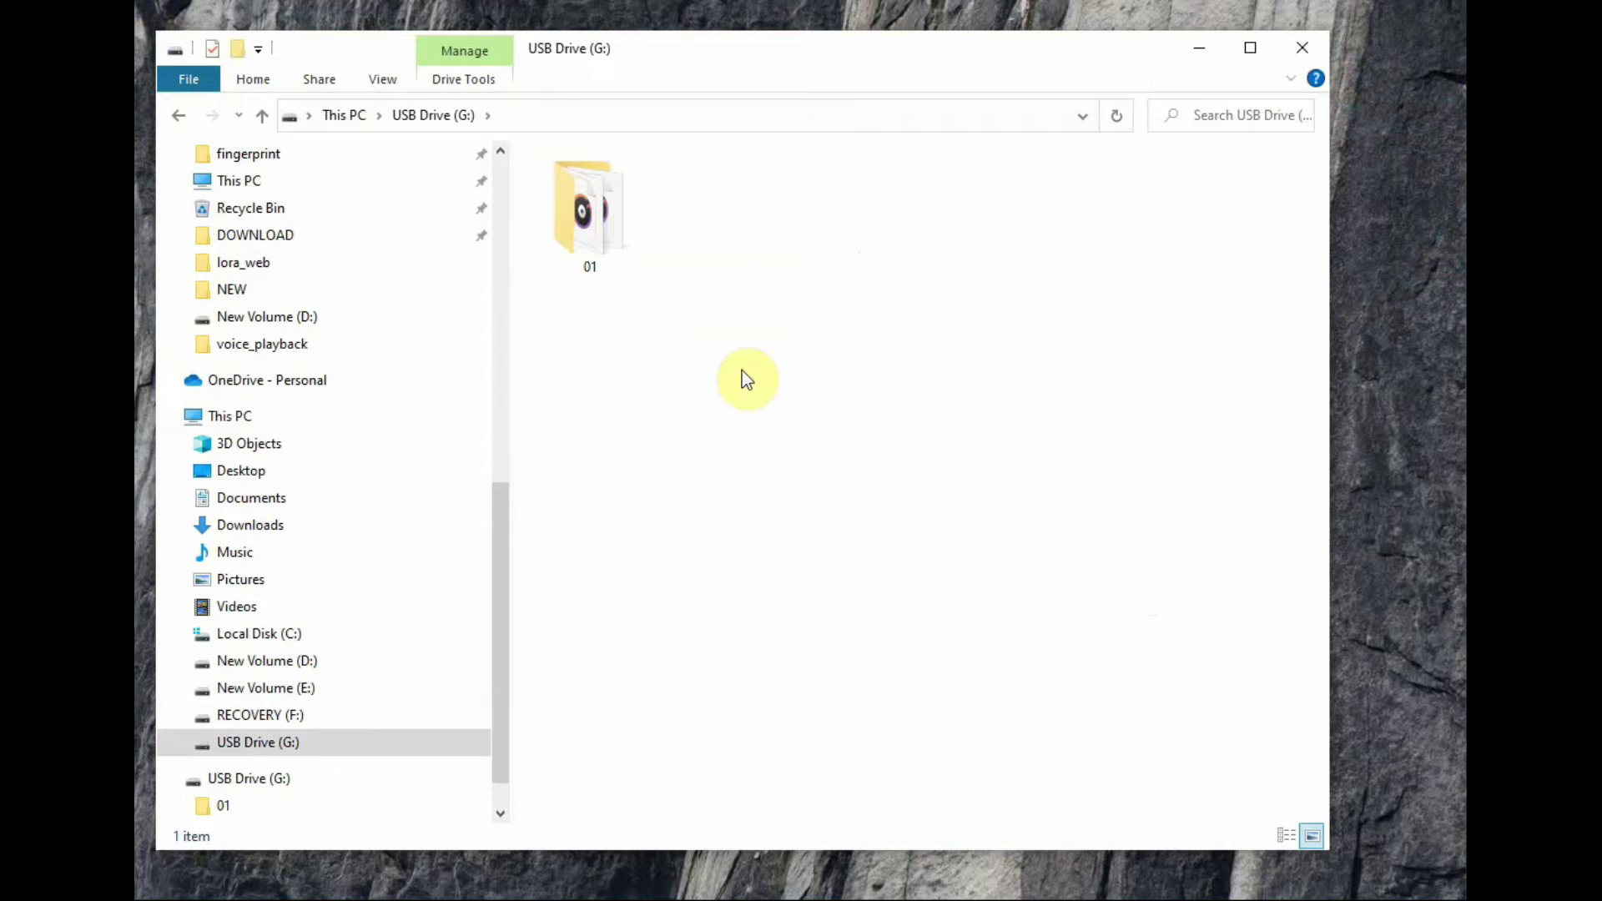
double_click(609, 227)
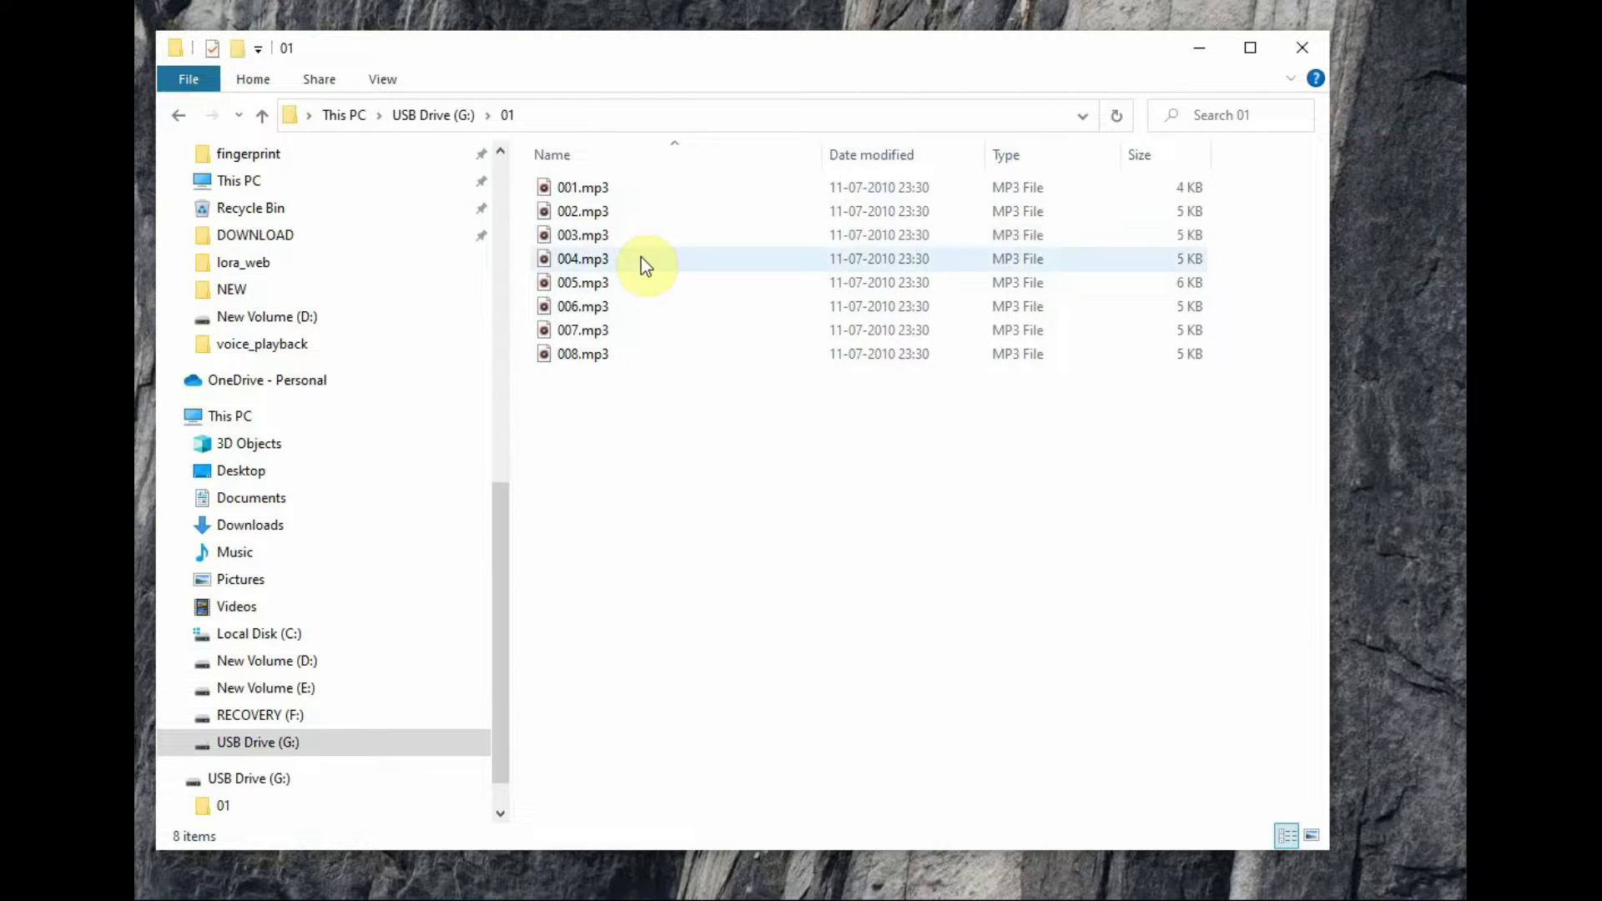
click(588, 187)
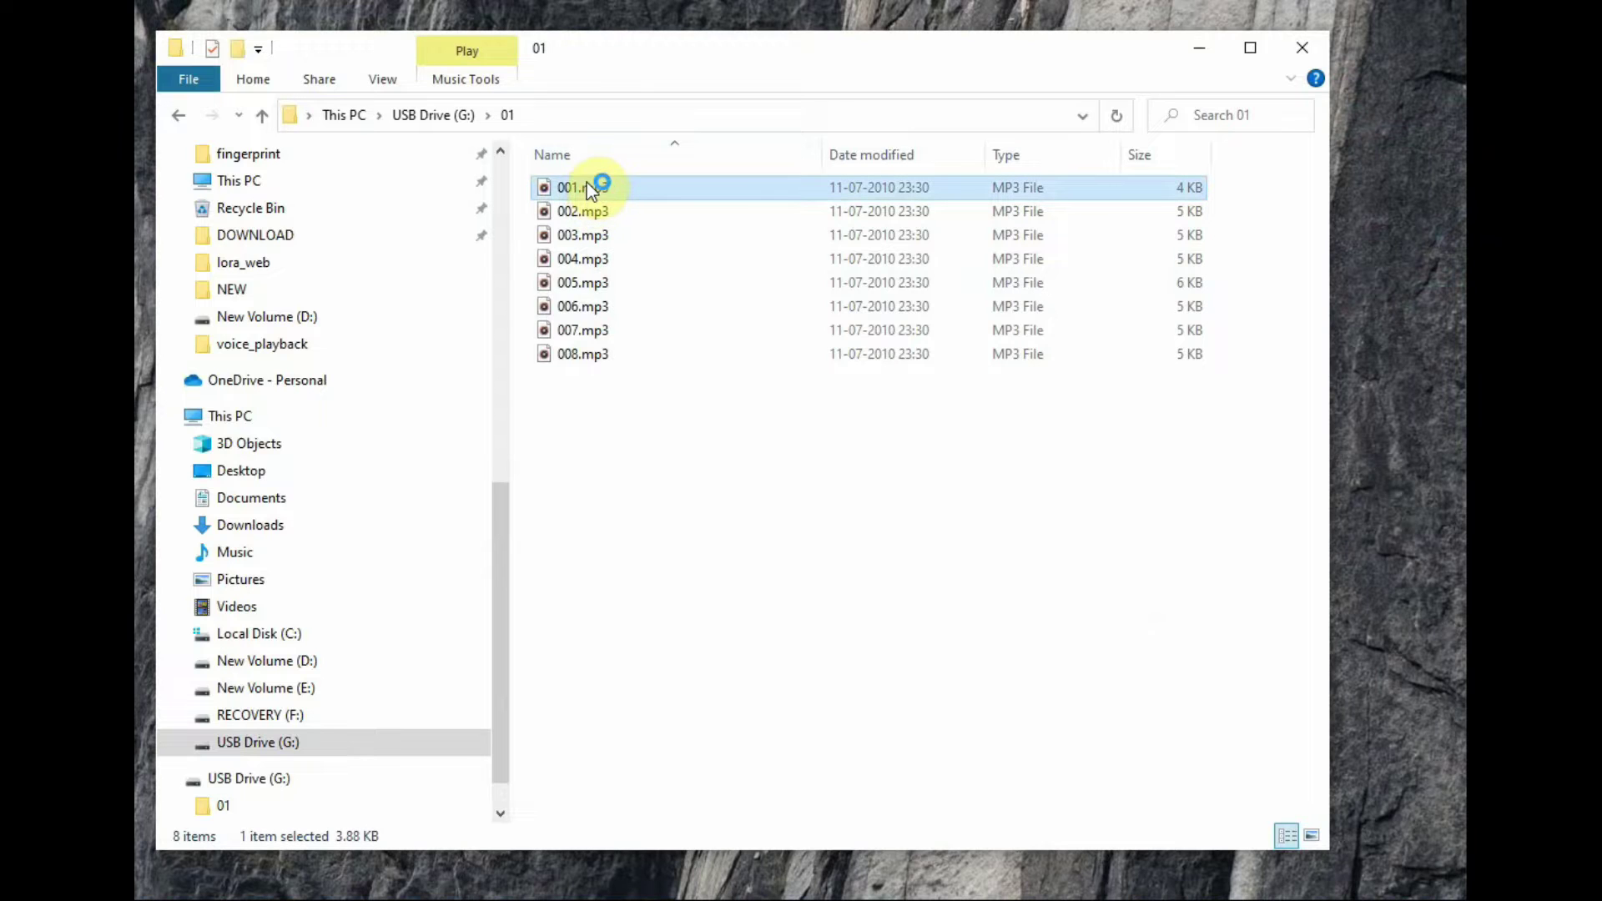
click(583, 211)
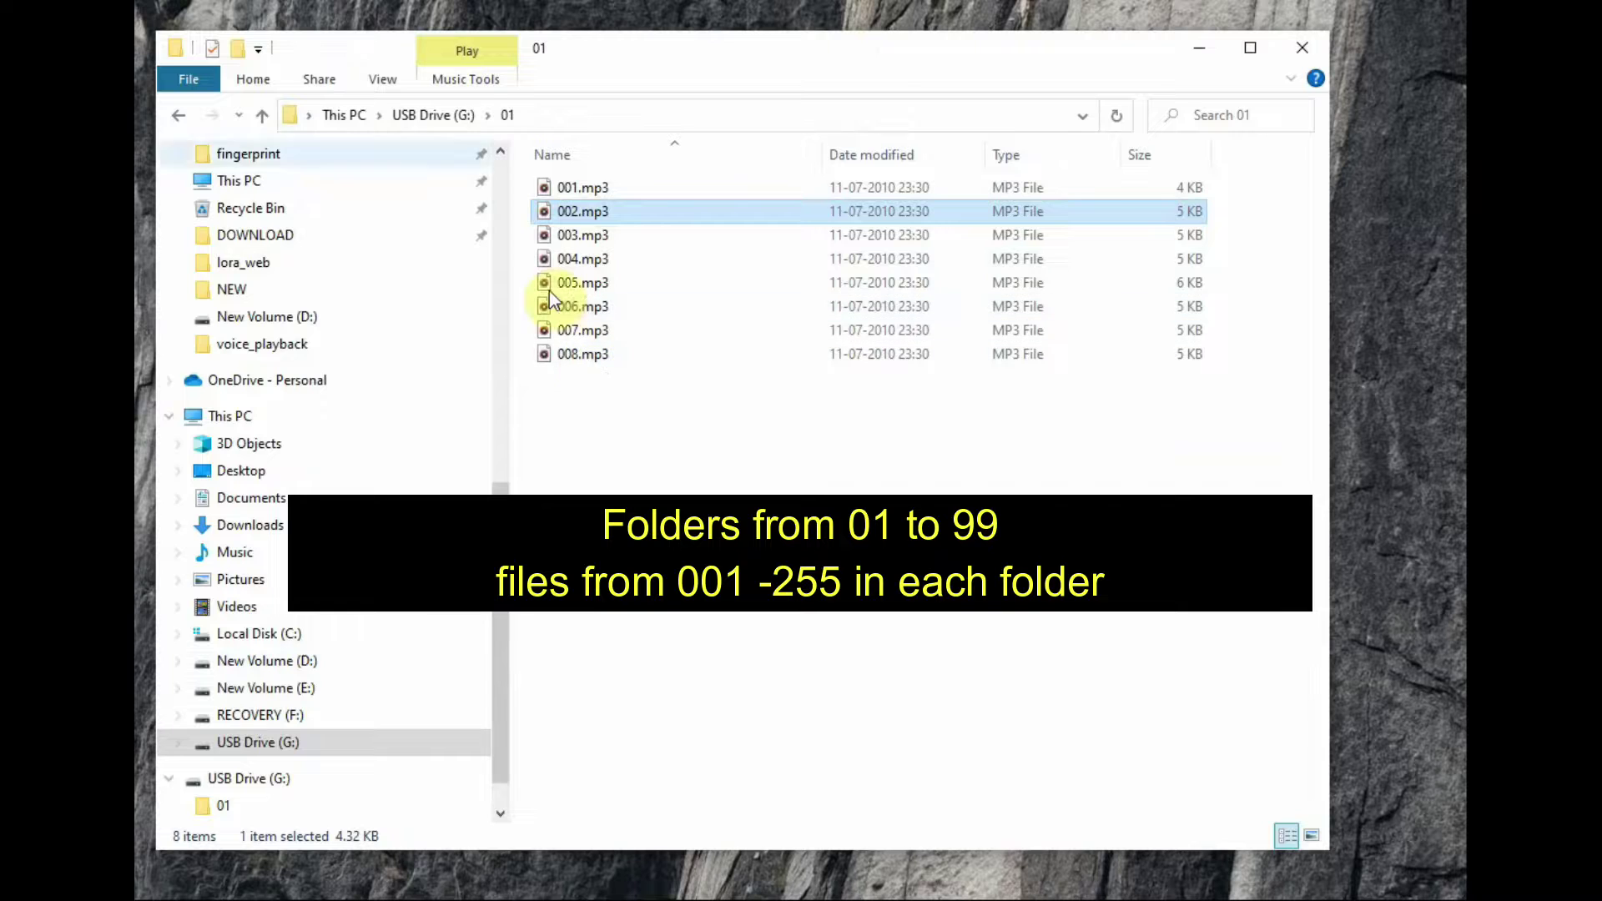
click(432, 115)
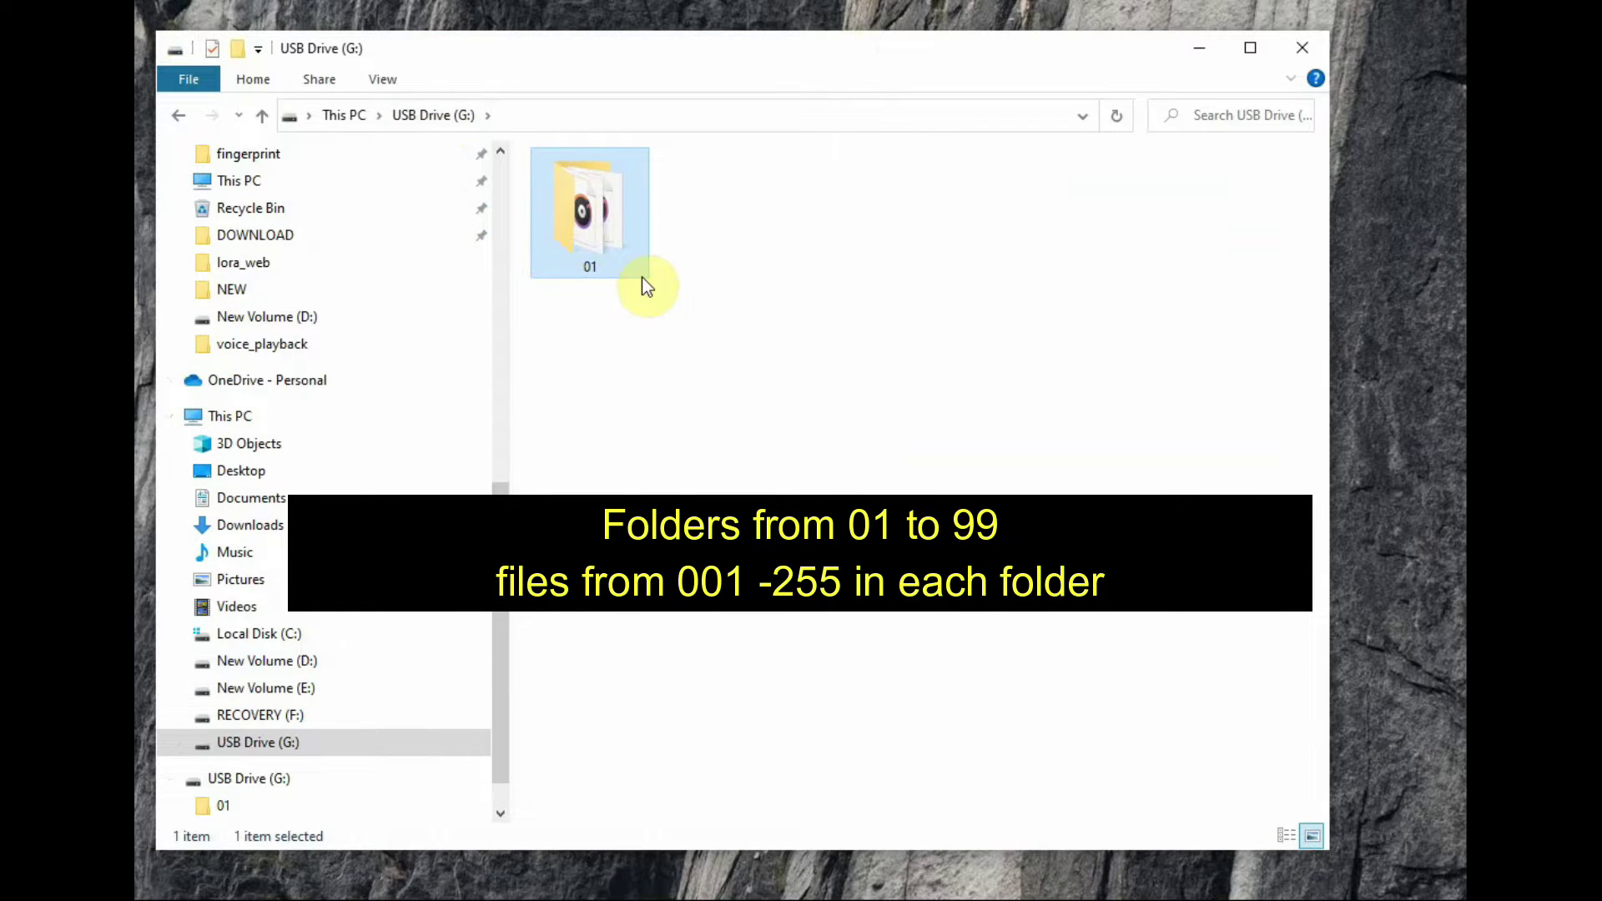
mouse_move(647, 286)
double_click(593, 234)
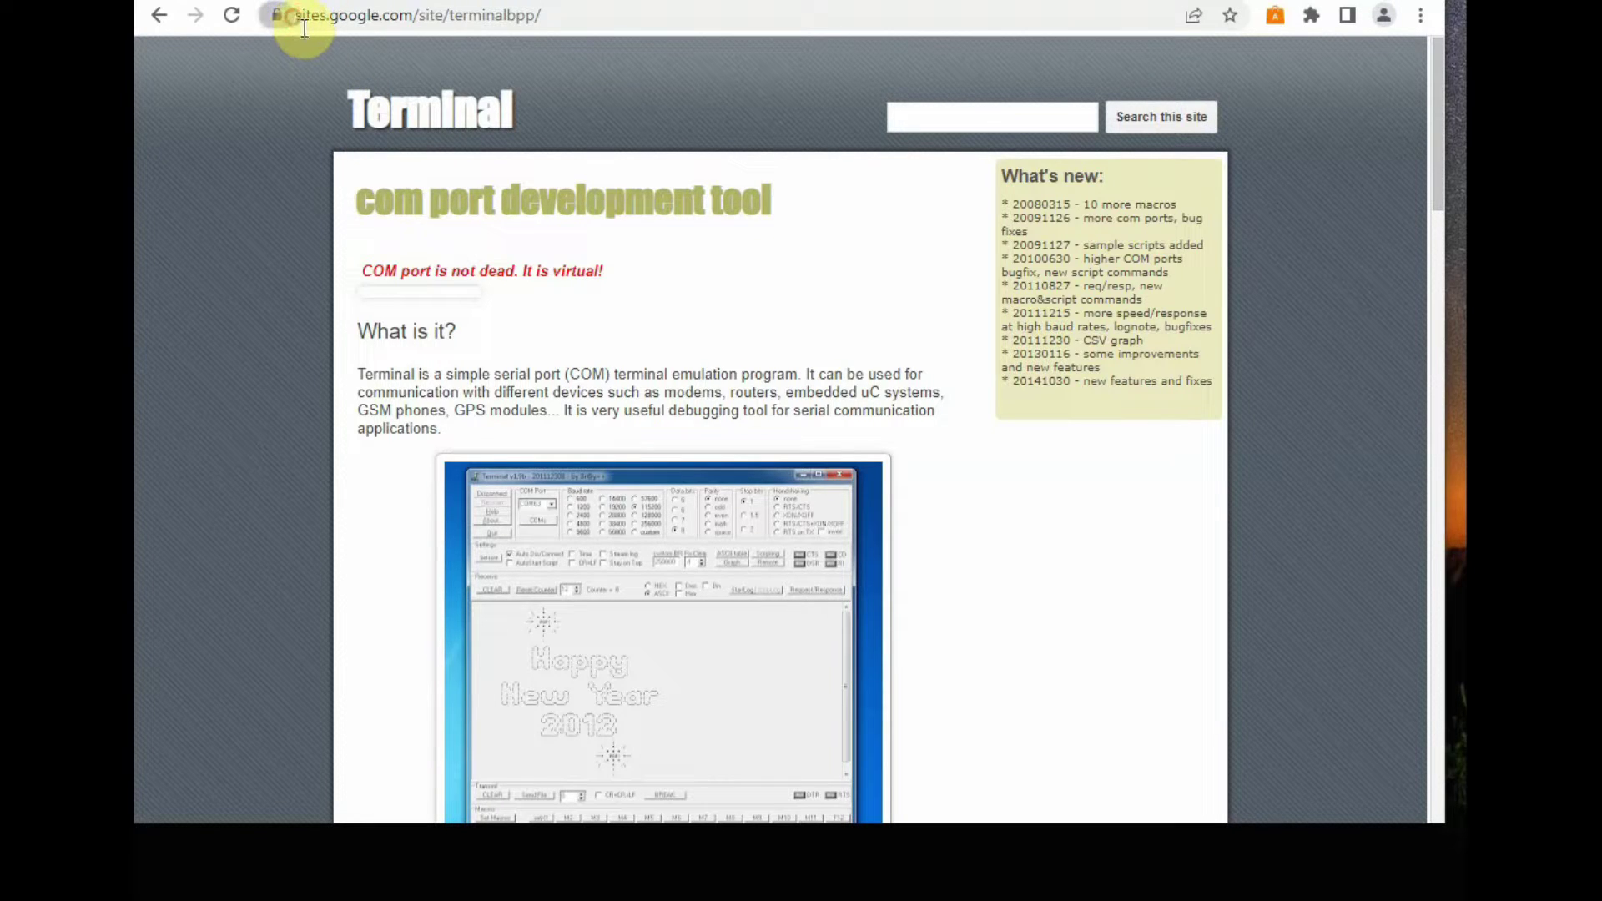
Look over the sites.google.com/site/terminalbpp page for the Terminal COM port tool, including its description and feature list
drag(300, 15, 557, 14)
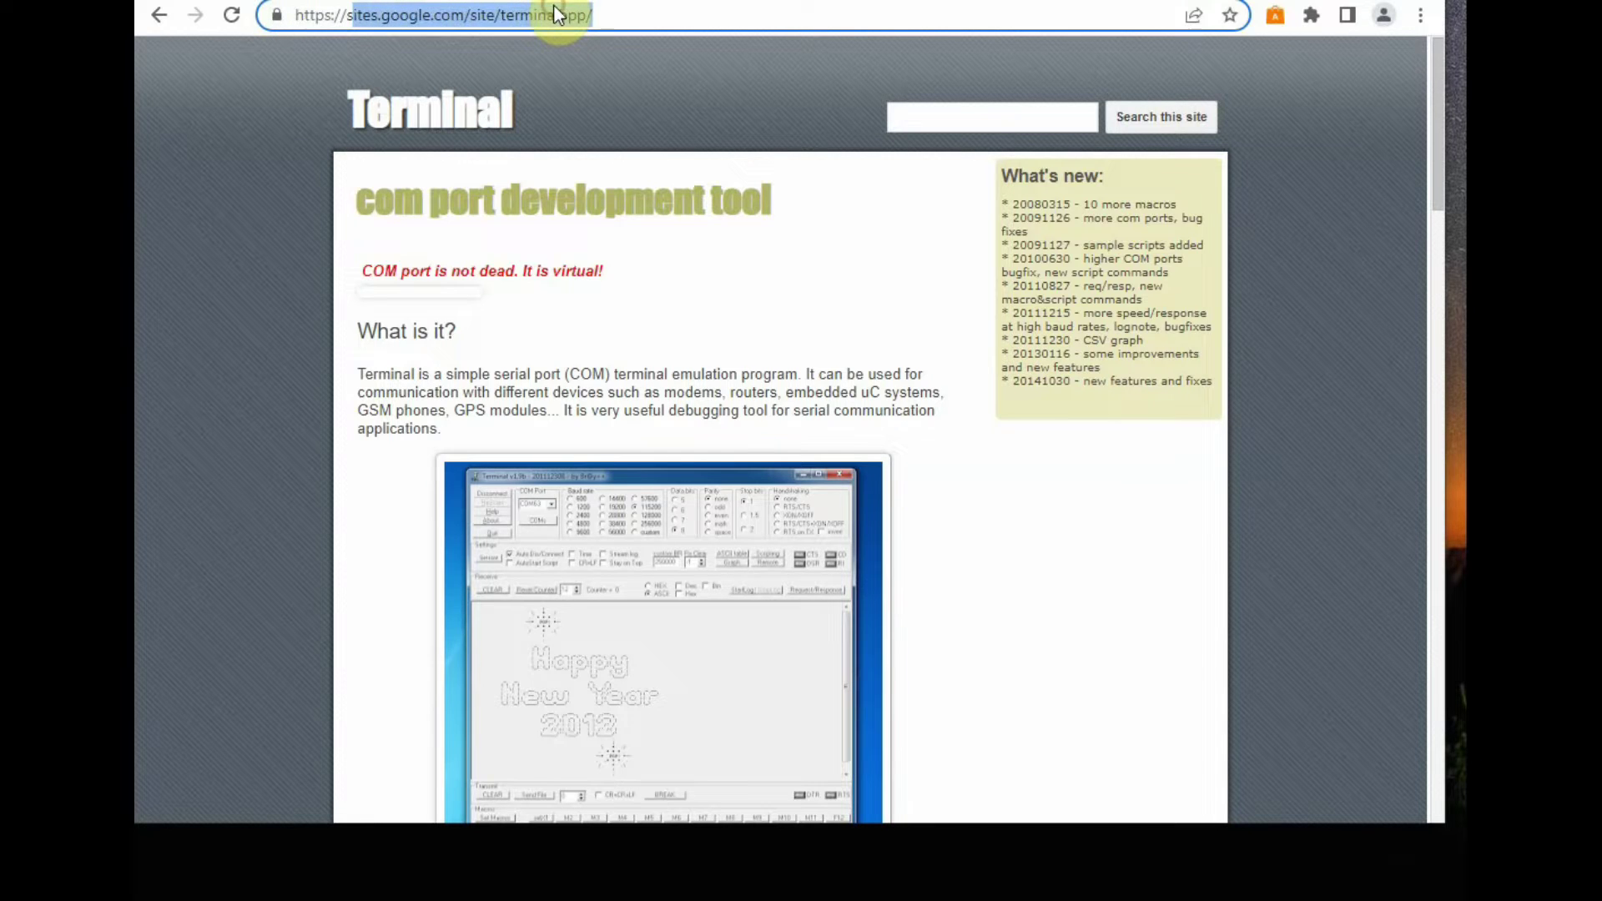
click(584, 64)
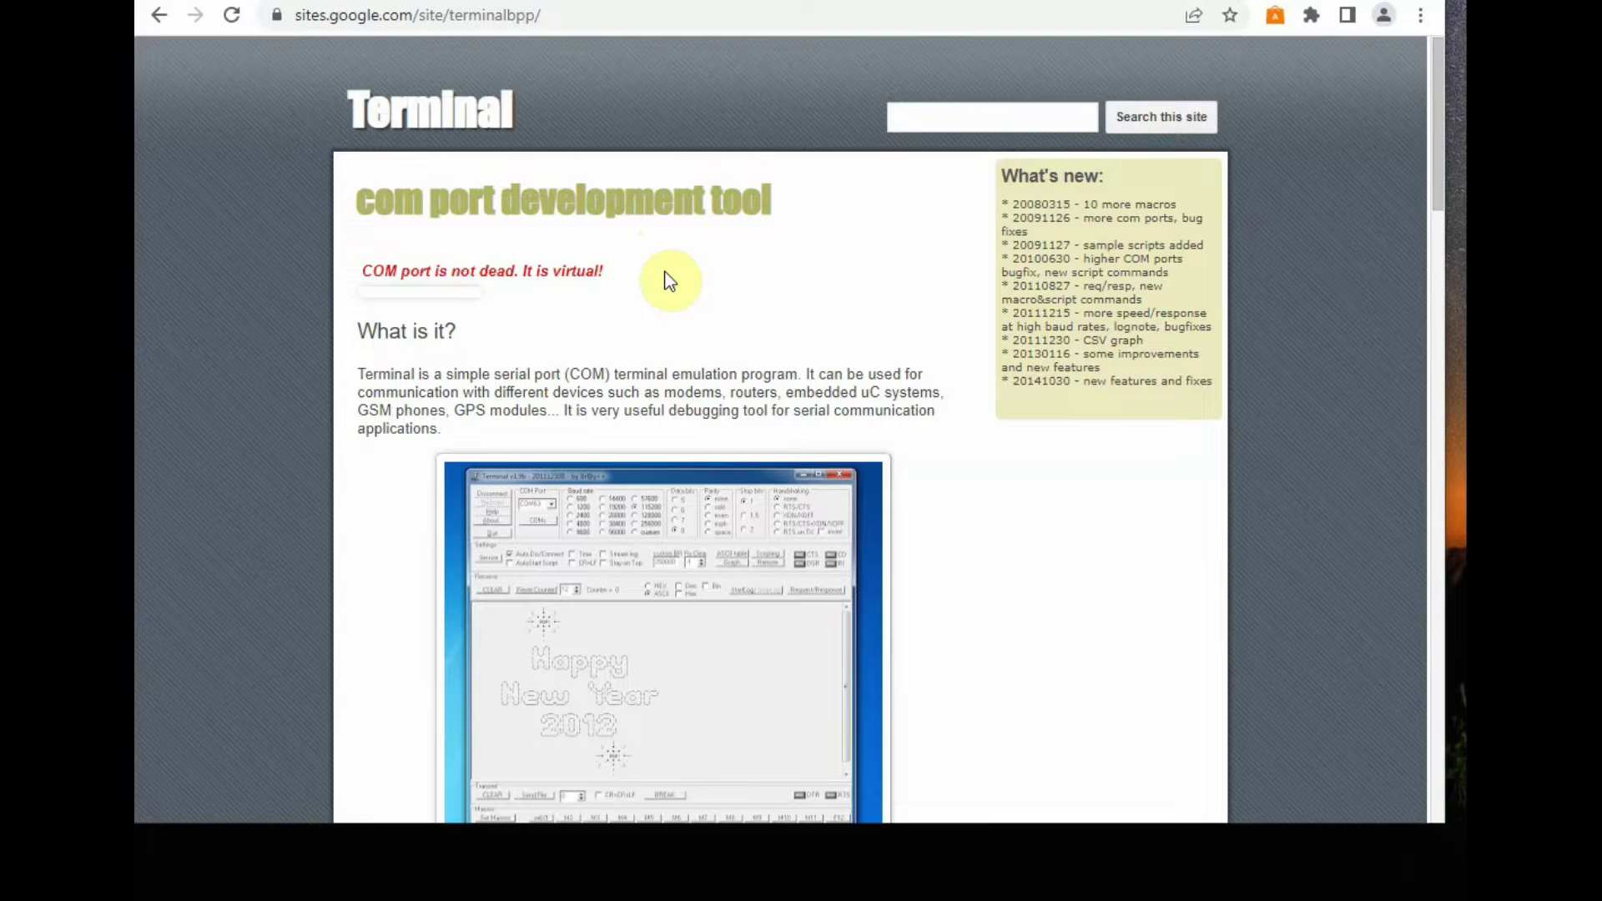
scroll(670, 282, down, 1)
scroll(666, 275, down, 5)
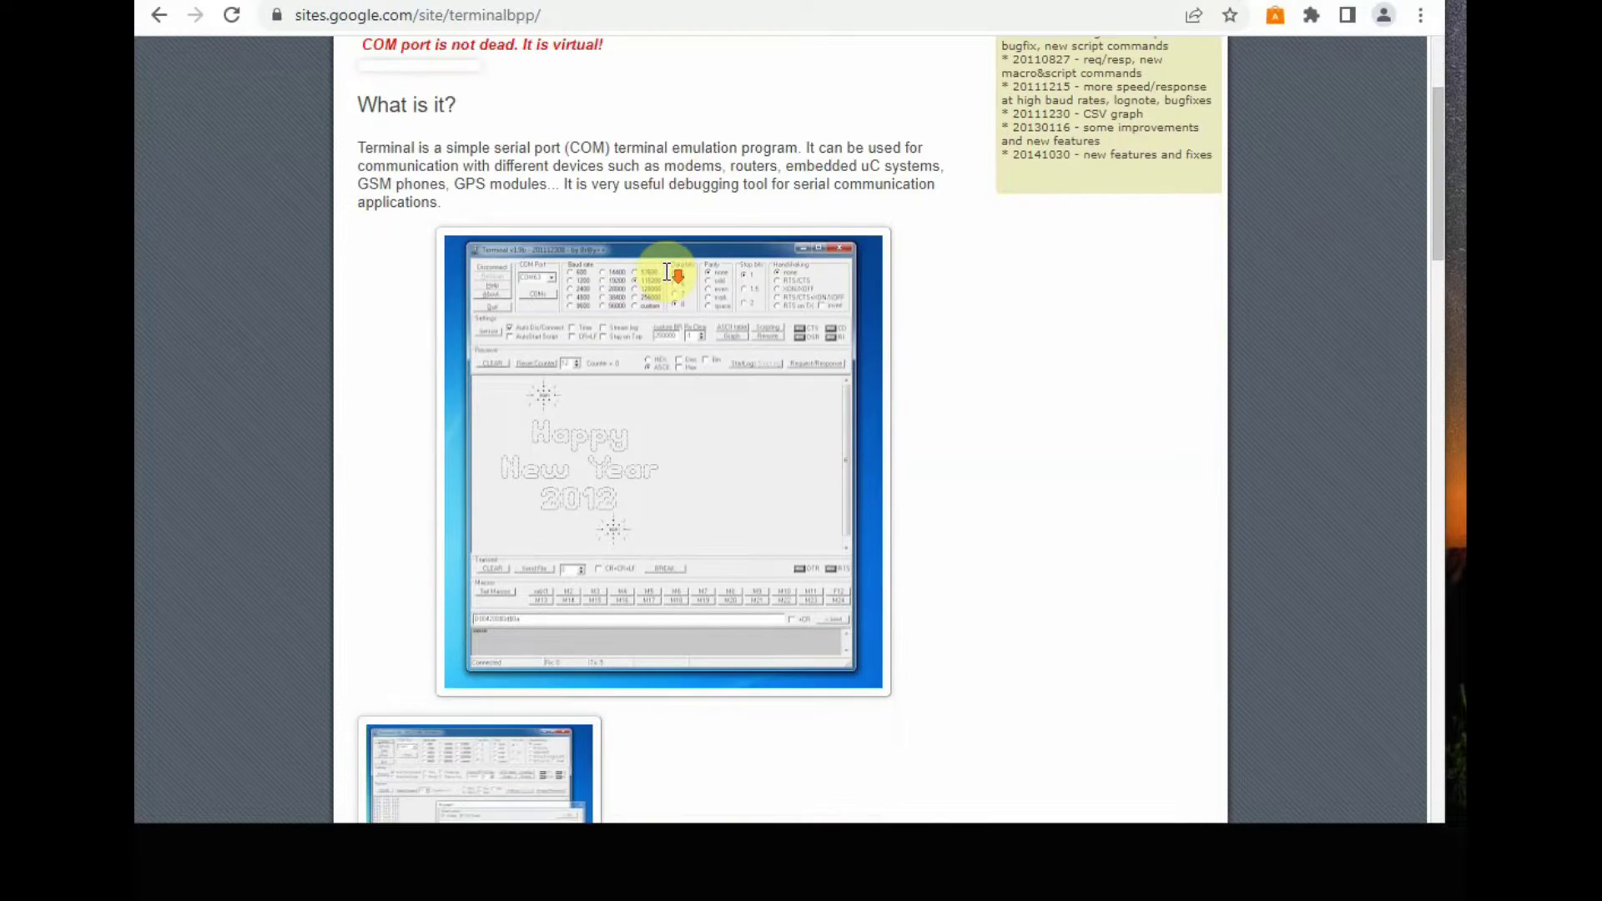
scroll(667, 282, down, 10)
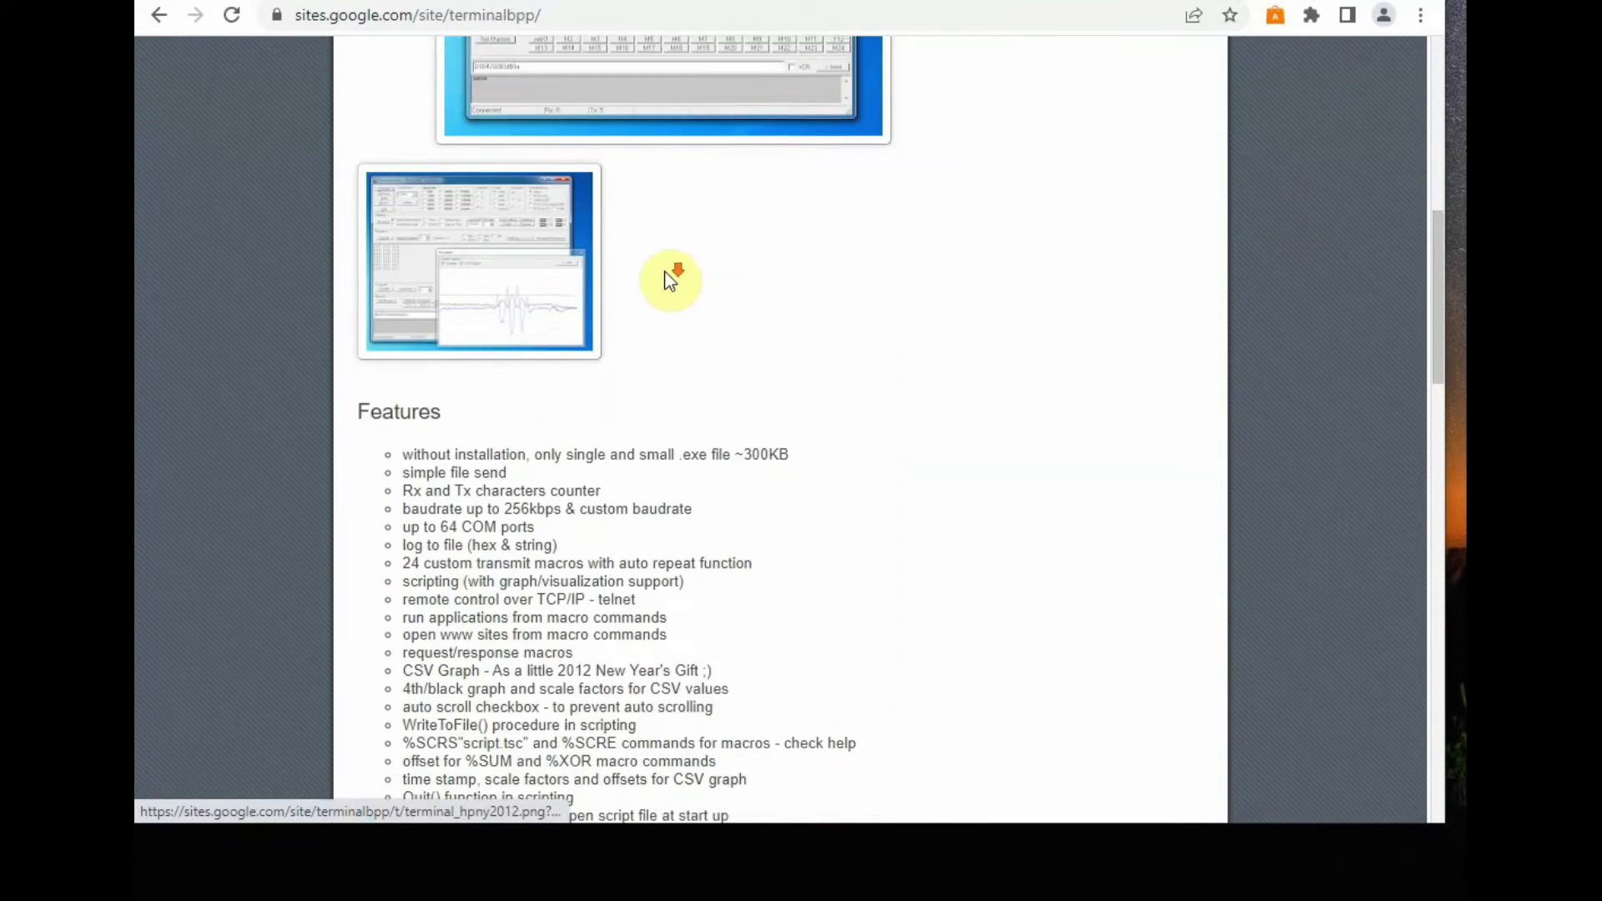
Read the Macros section on writing ASCII characters with $xx hex codes, and continue to the page's download section
drag(357, 189, 424, 184)
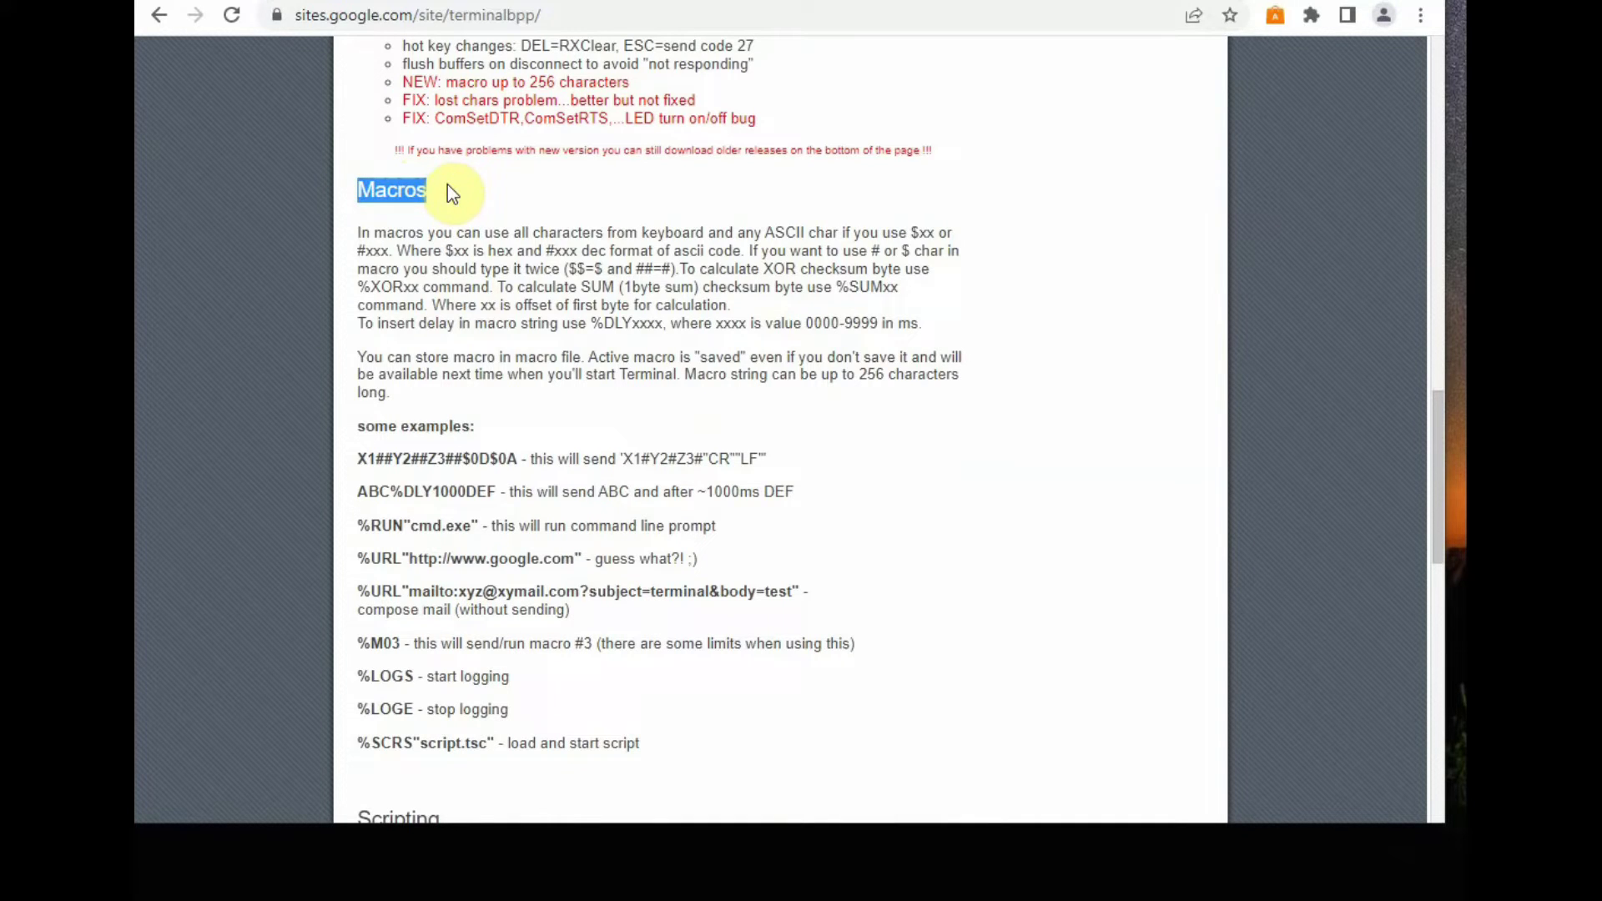
click(589, 198)
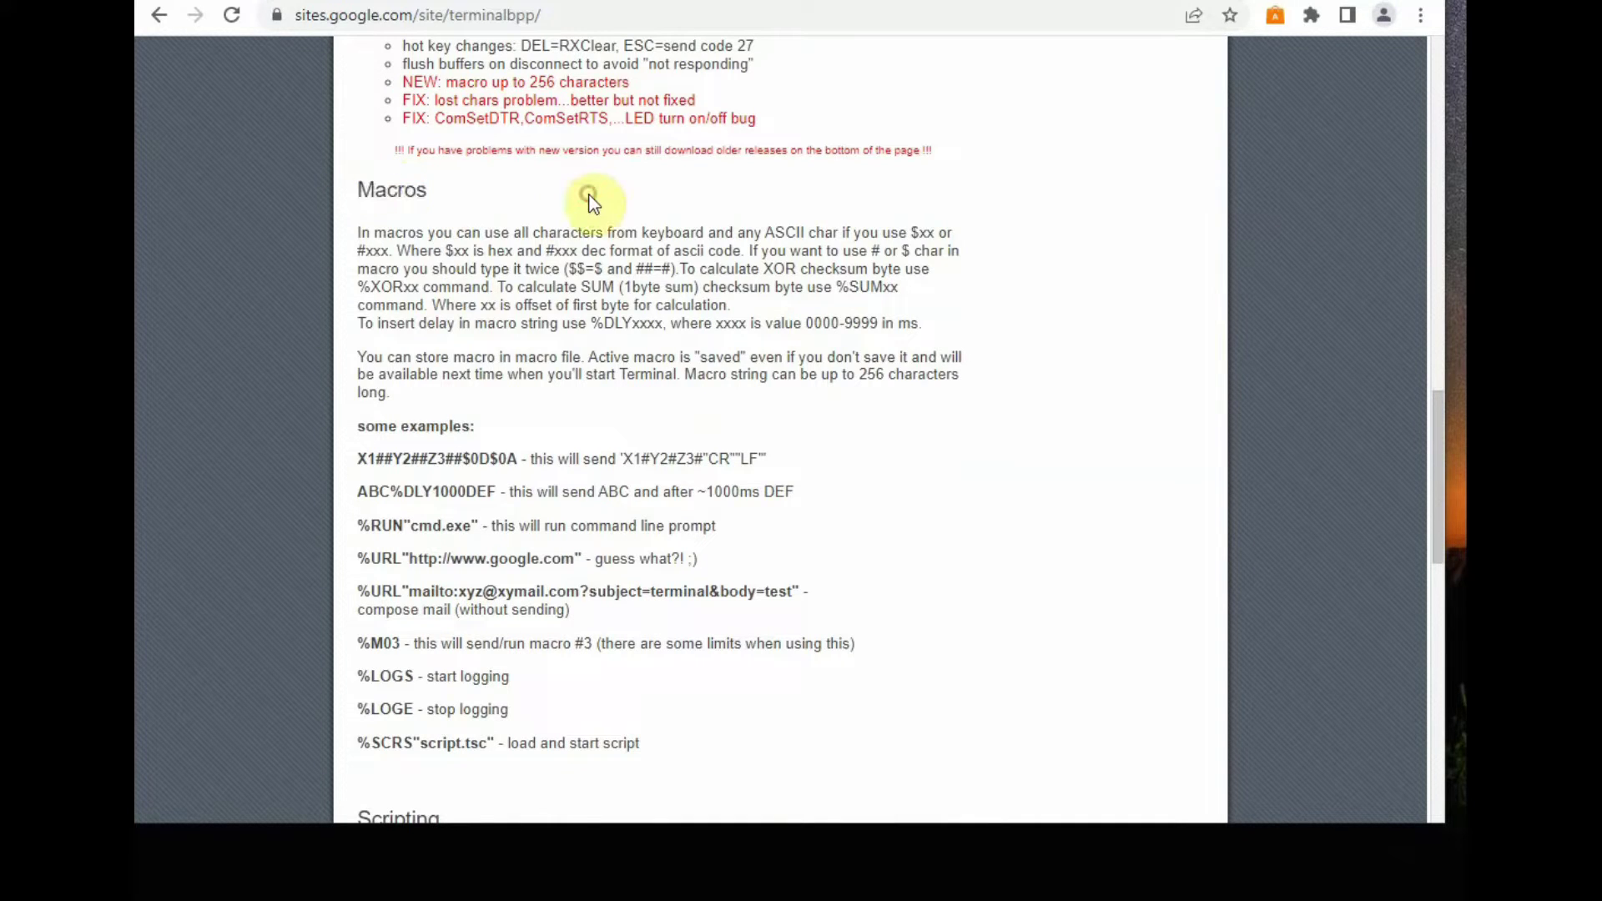
click(357, 235)
drag(361, 233, 938, 235)
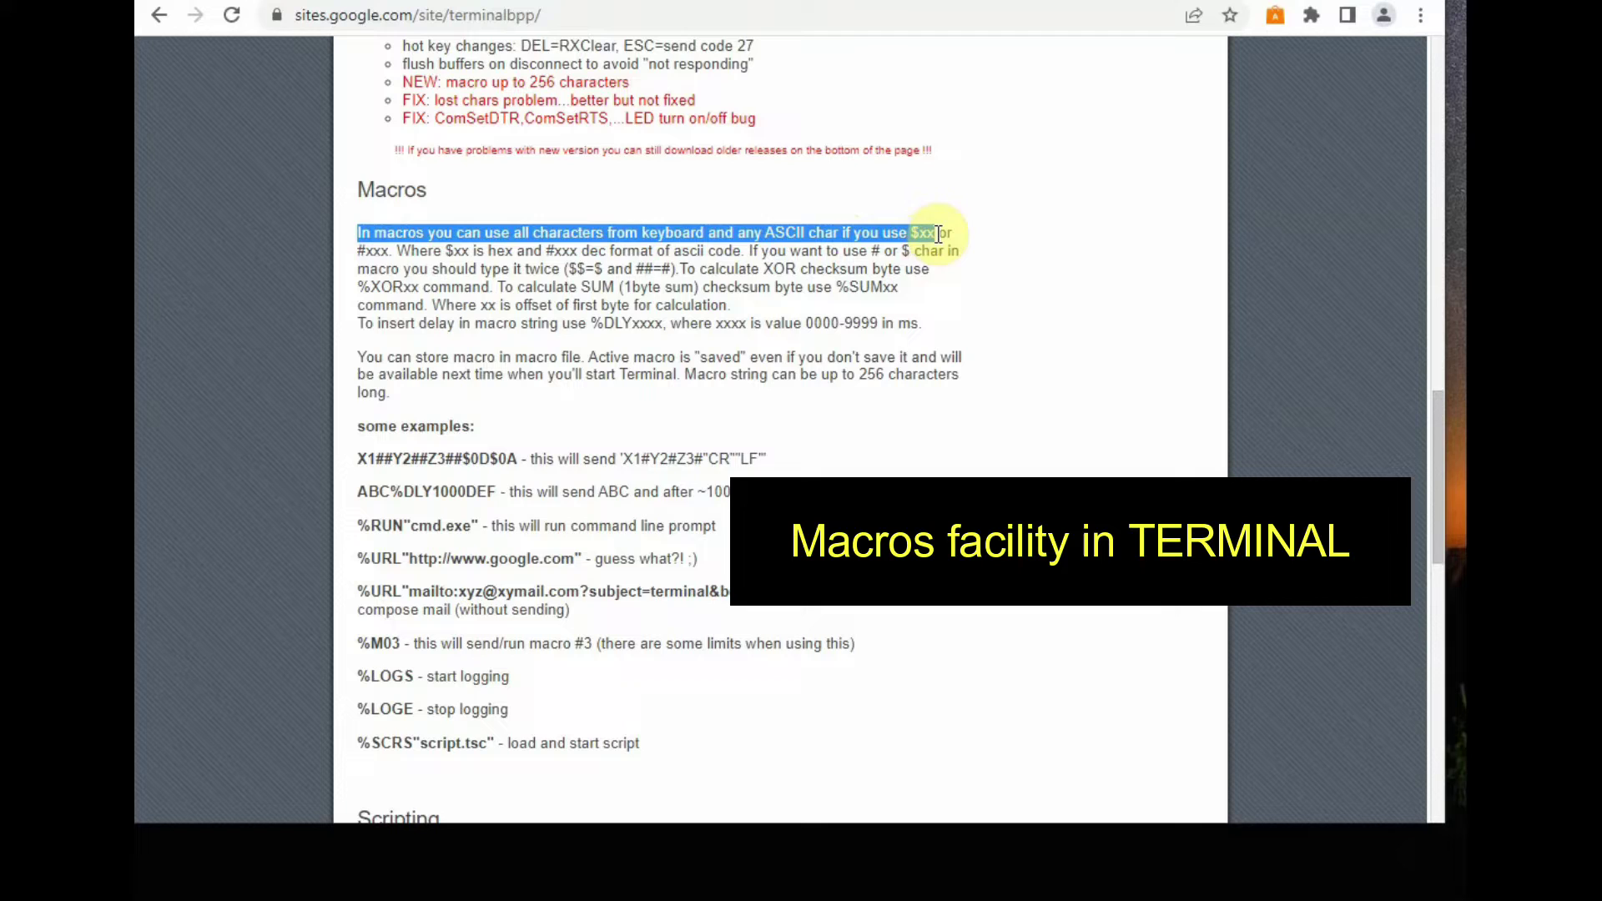
click(1069, 186)
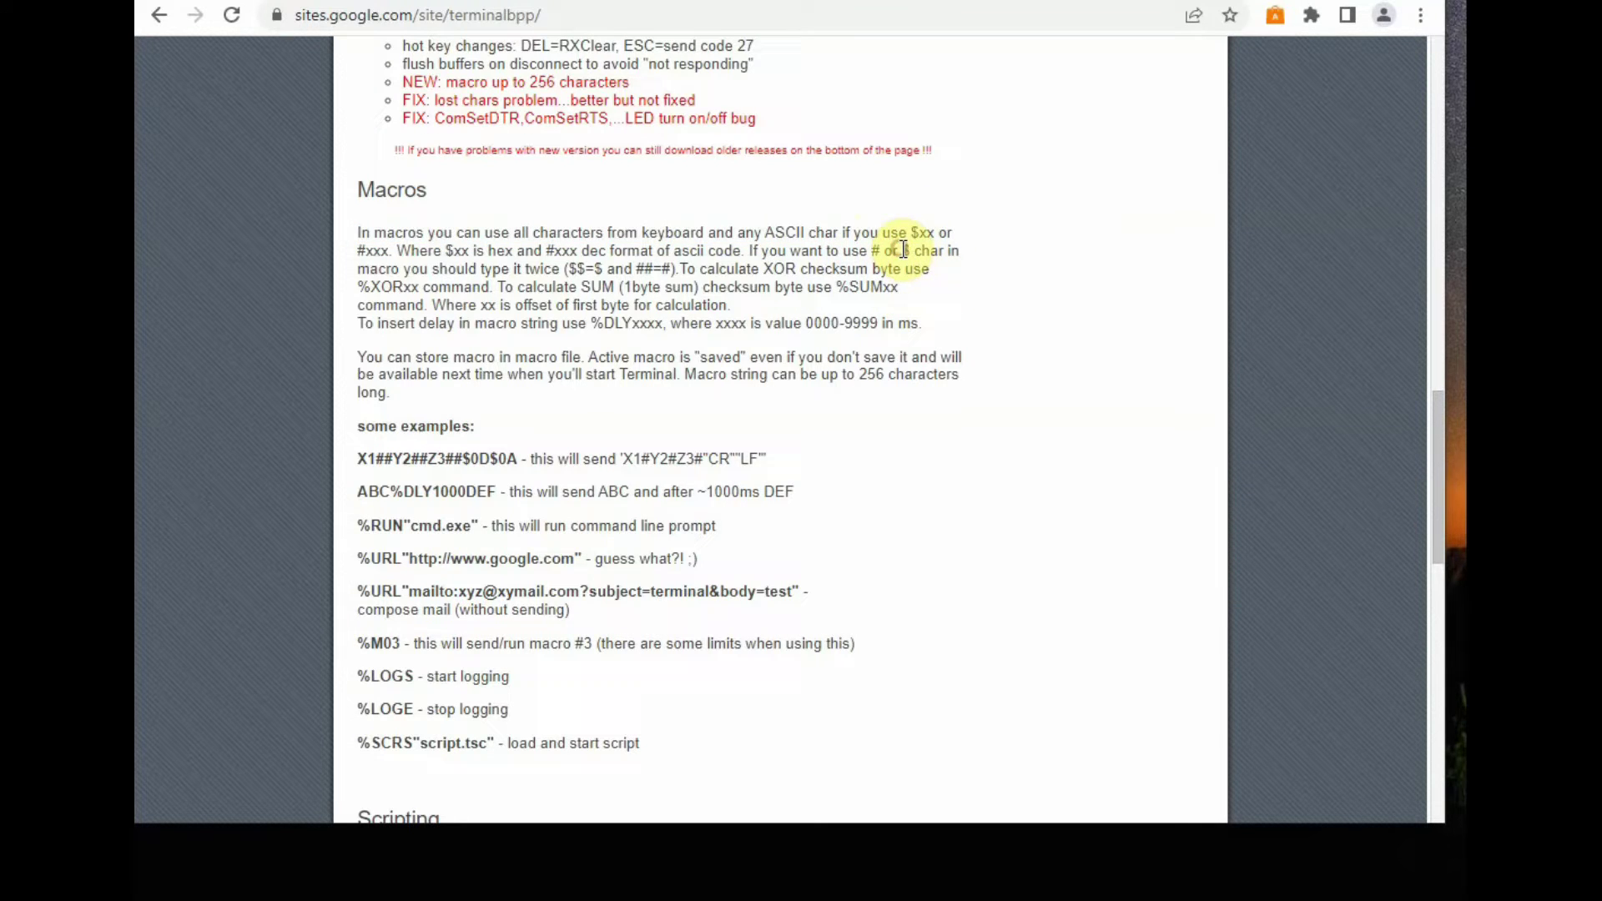
drag(919, 250, 951, 253)
click(1114, 269)
drag(914, 233, 941, 233)
scroll(1135, 317, down, 6)
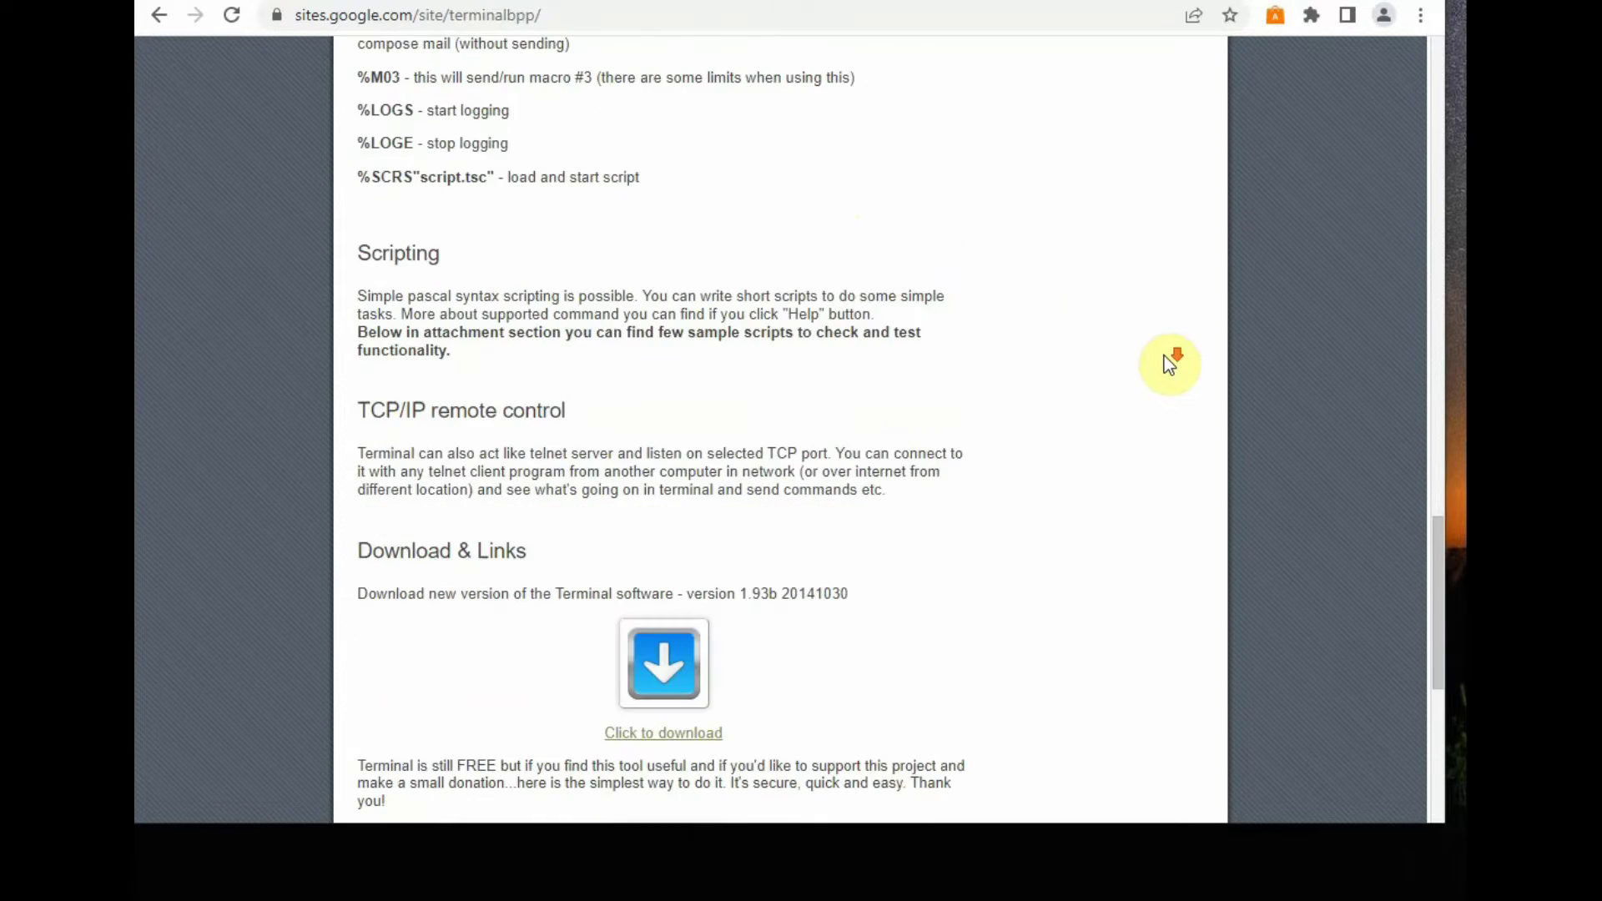
scroll(1167, 361, down, 4)
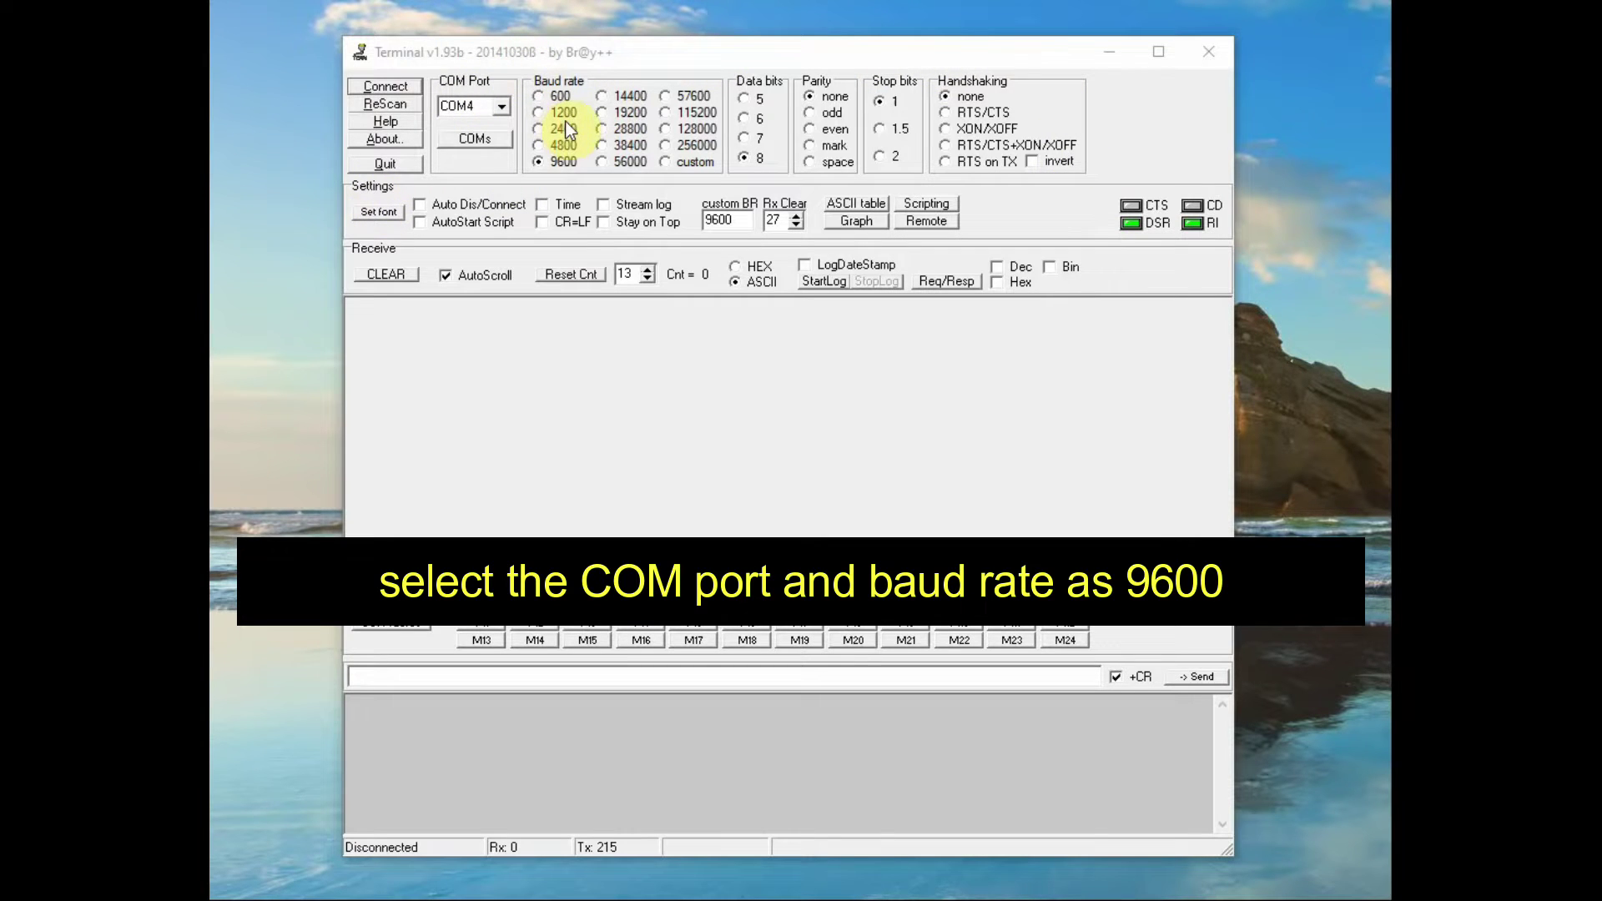
Switch to Terminal v1.93b, rescan the serial ports and select COM4
click(387, 105)
click(504, 105)
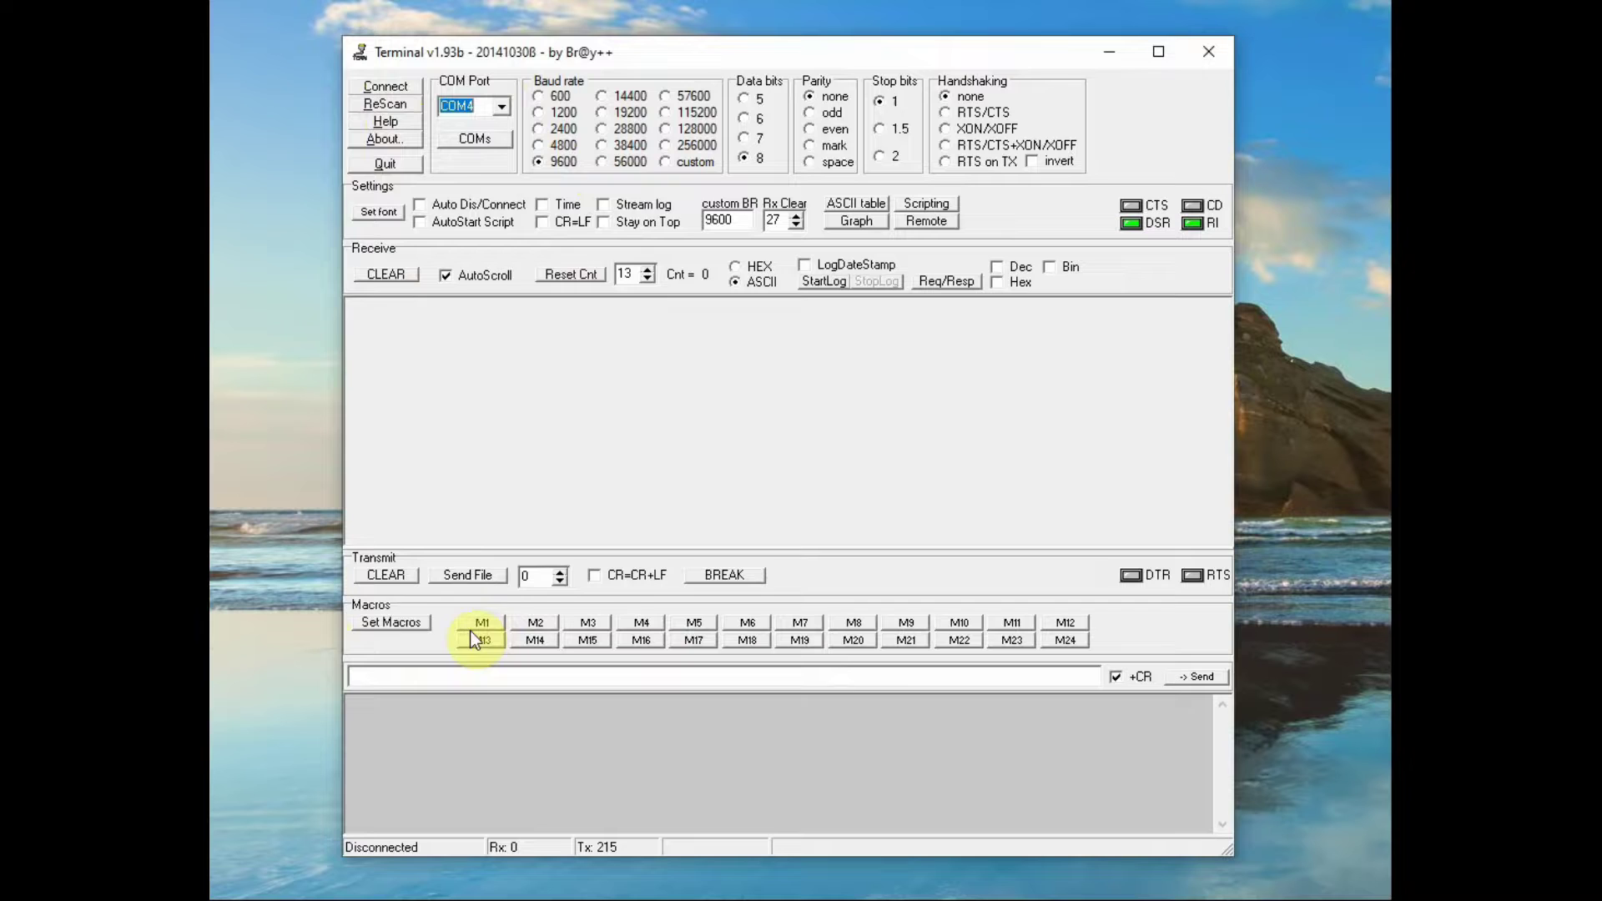
Open the macro settings and define macro M1 as AT+PL=$01$01$0D
click(392, 623)
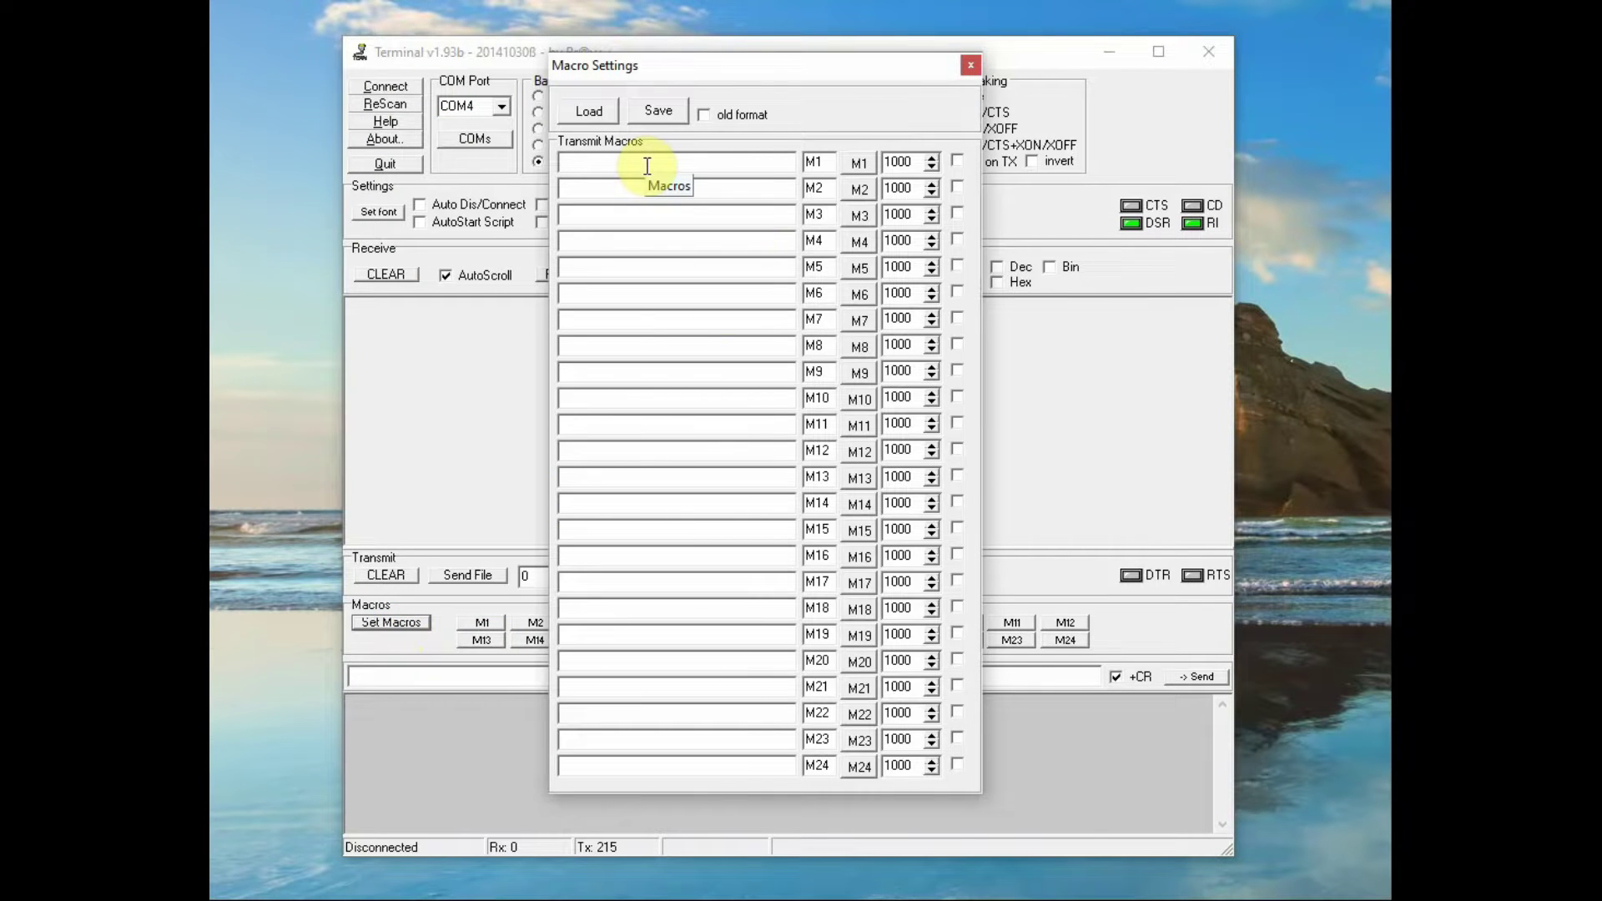
text(A)
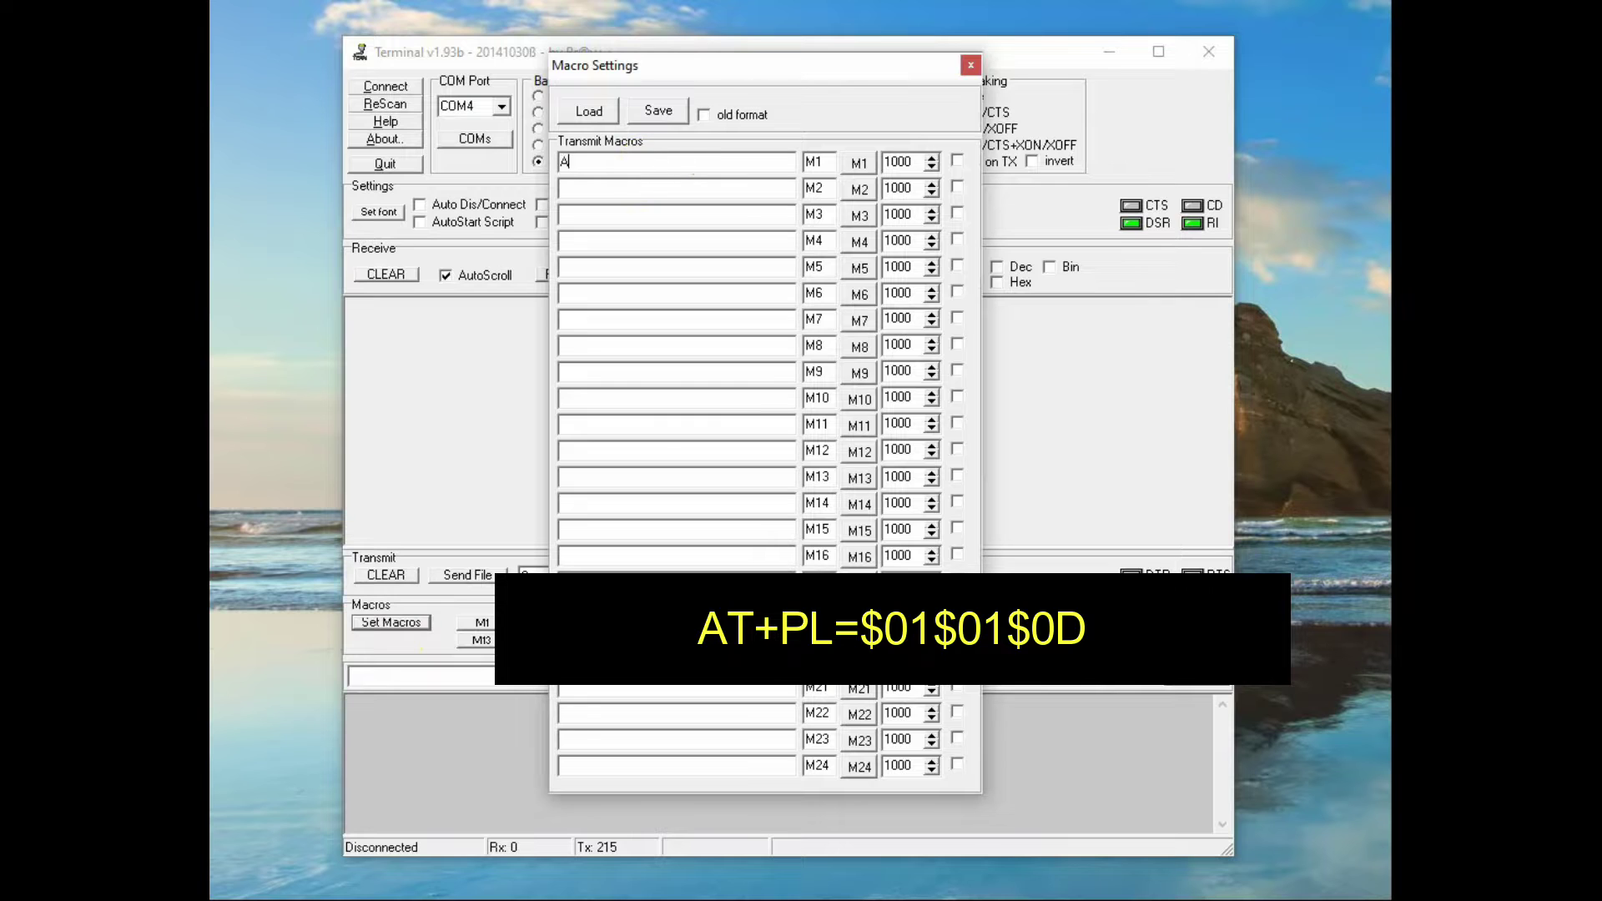
text(T+P)
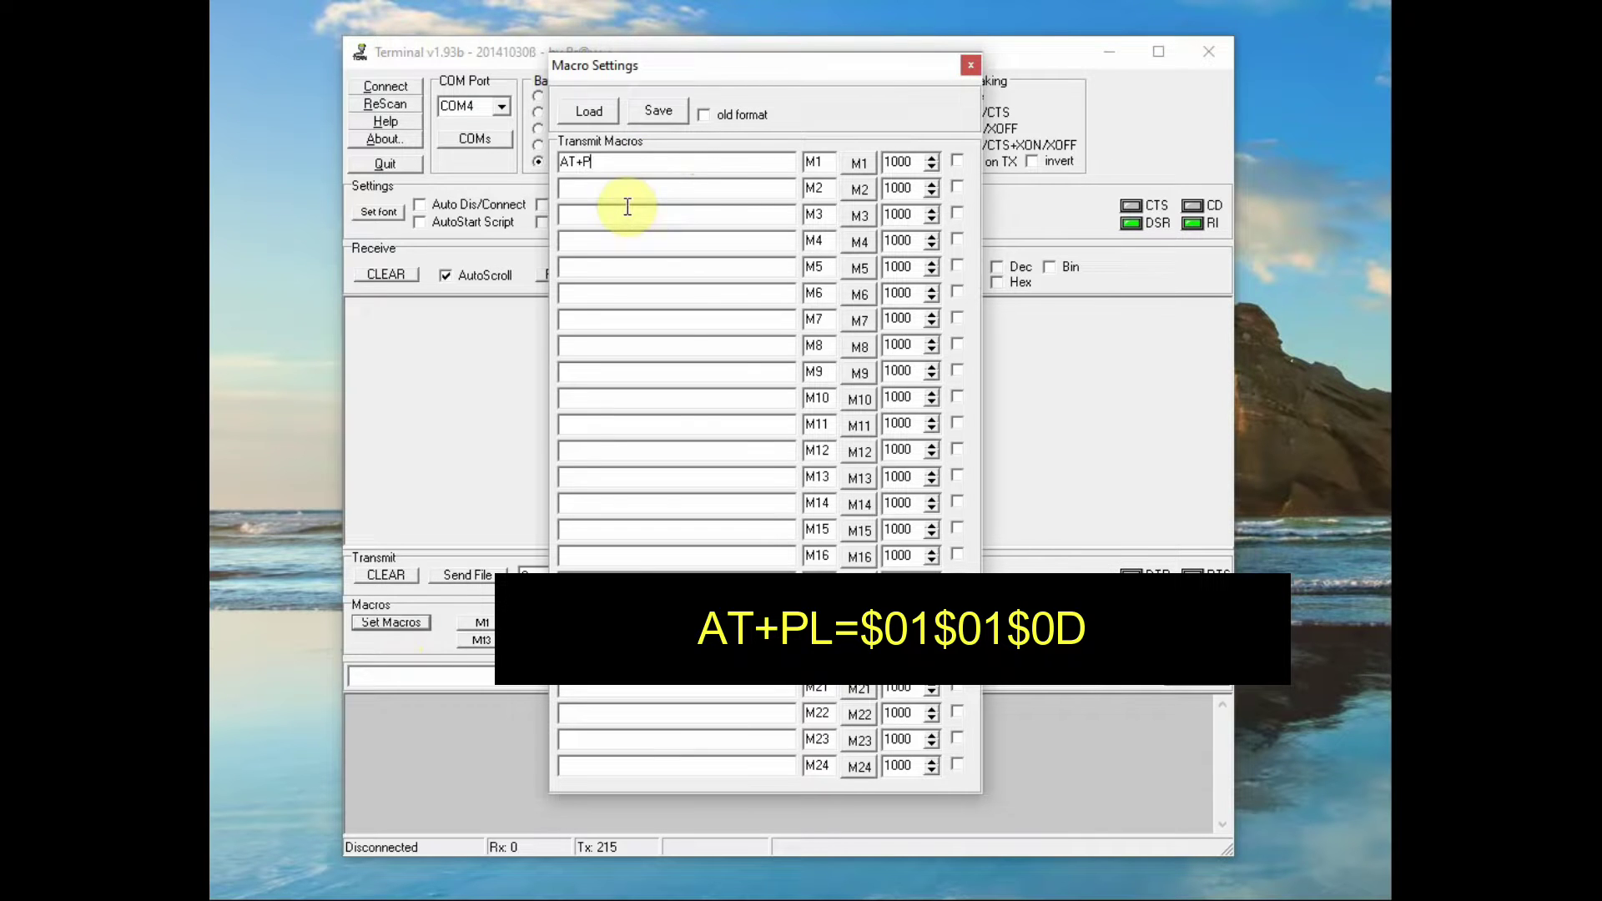
text(L=$01)
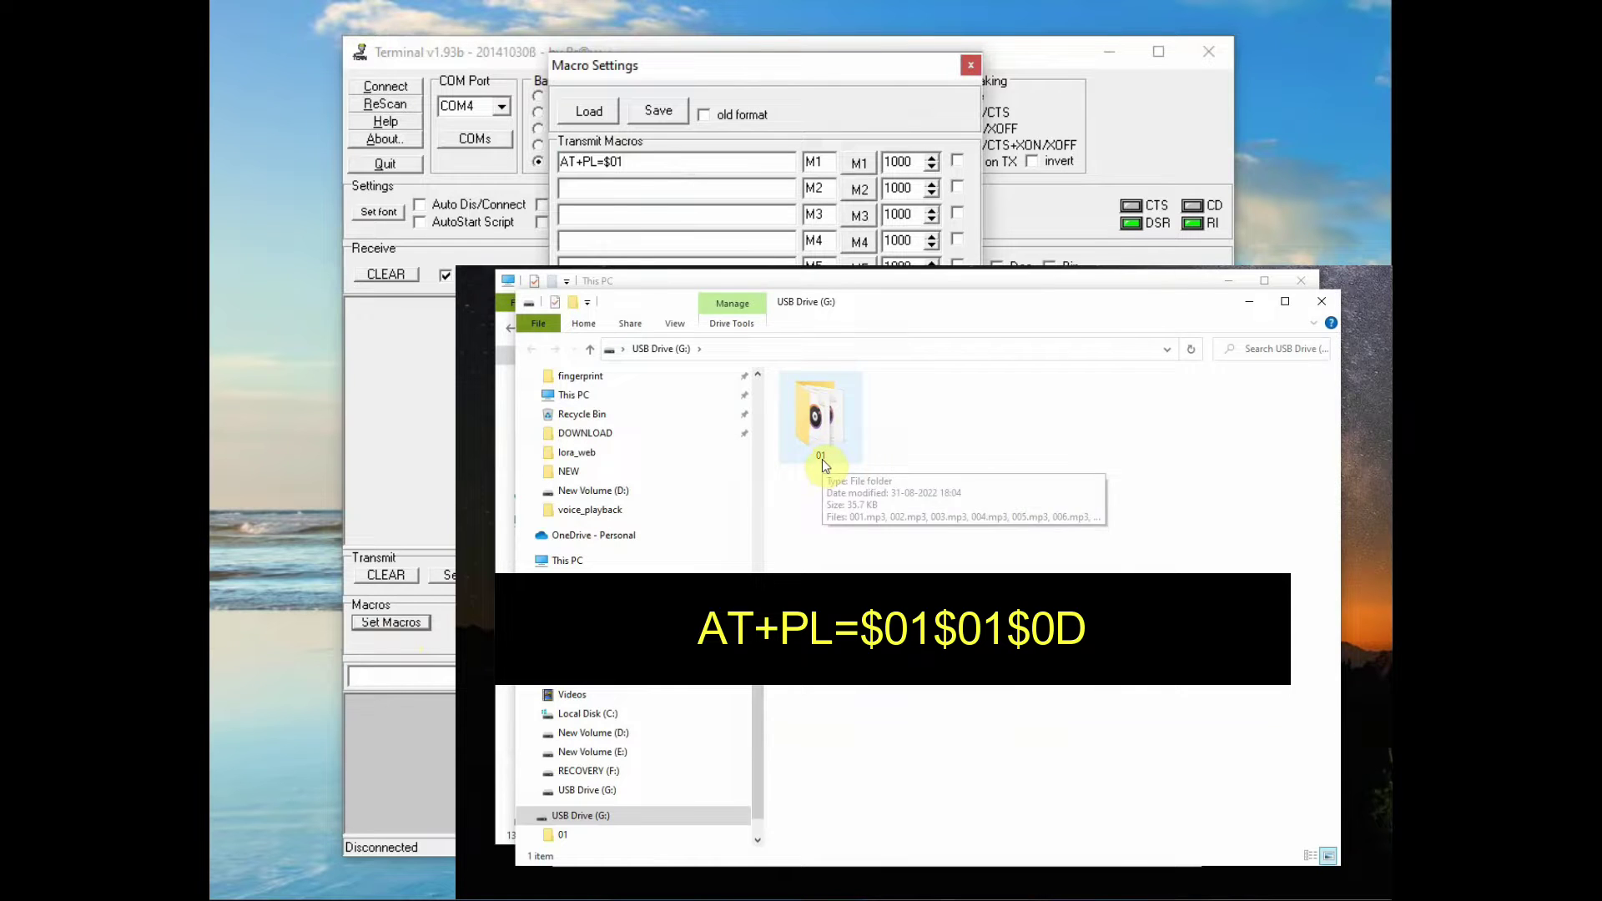
text($)
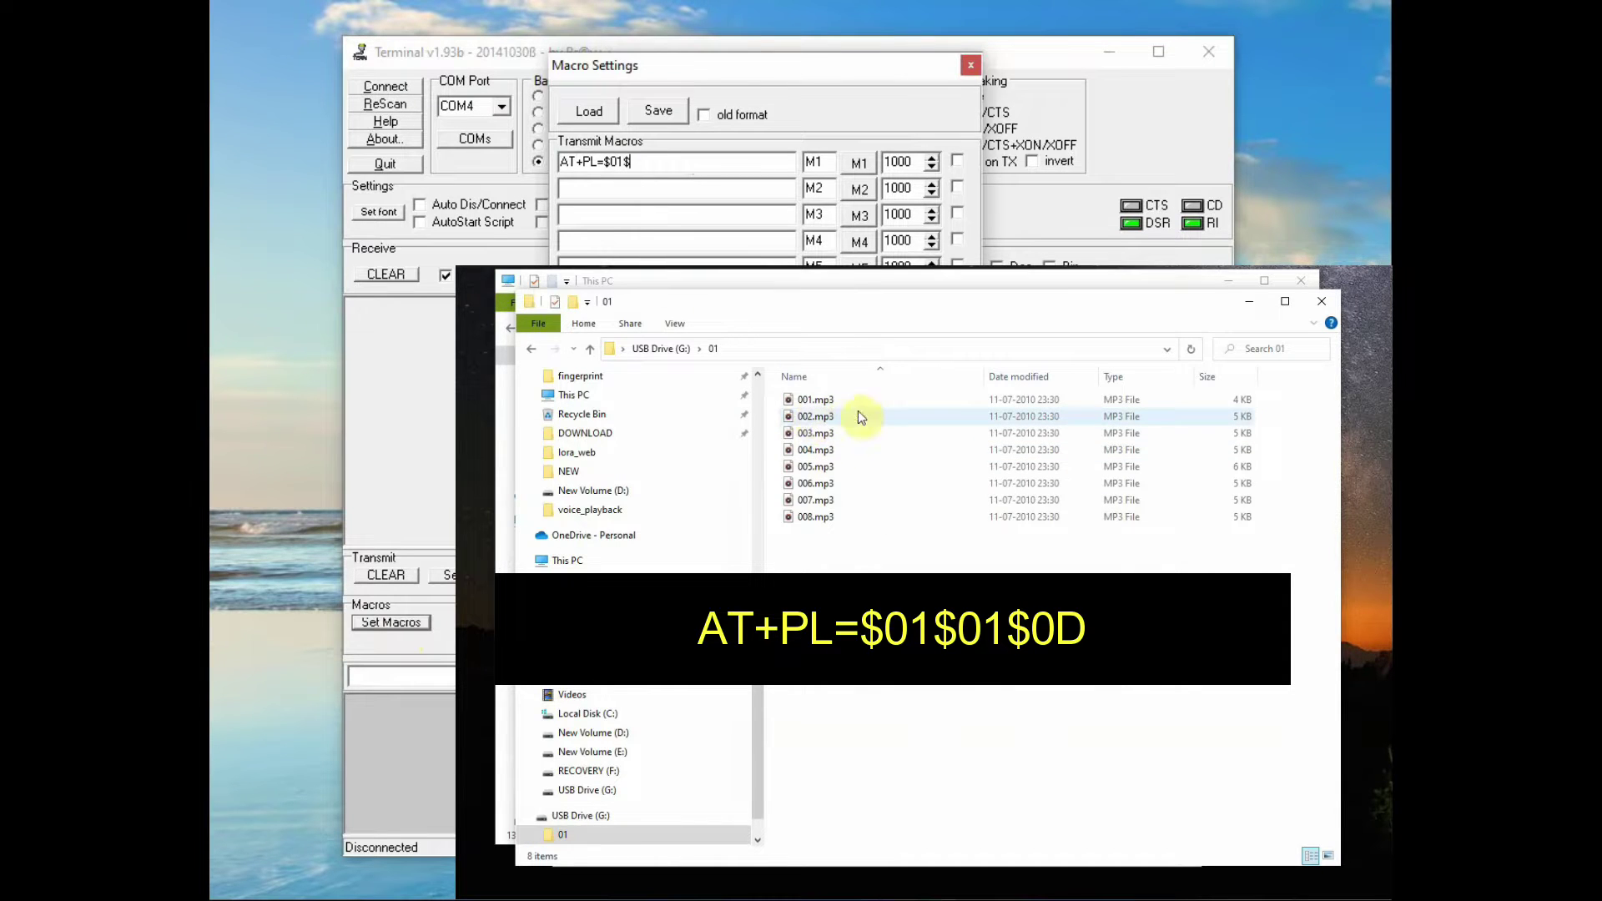
text(01$0D)
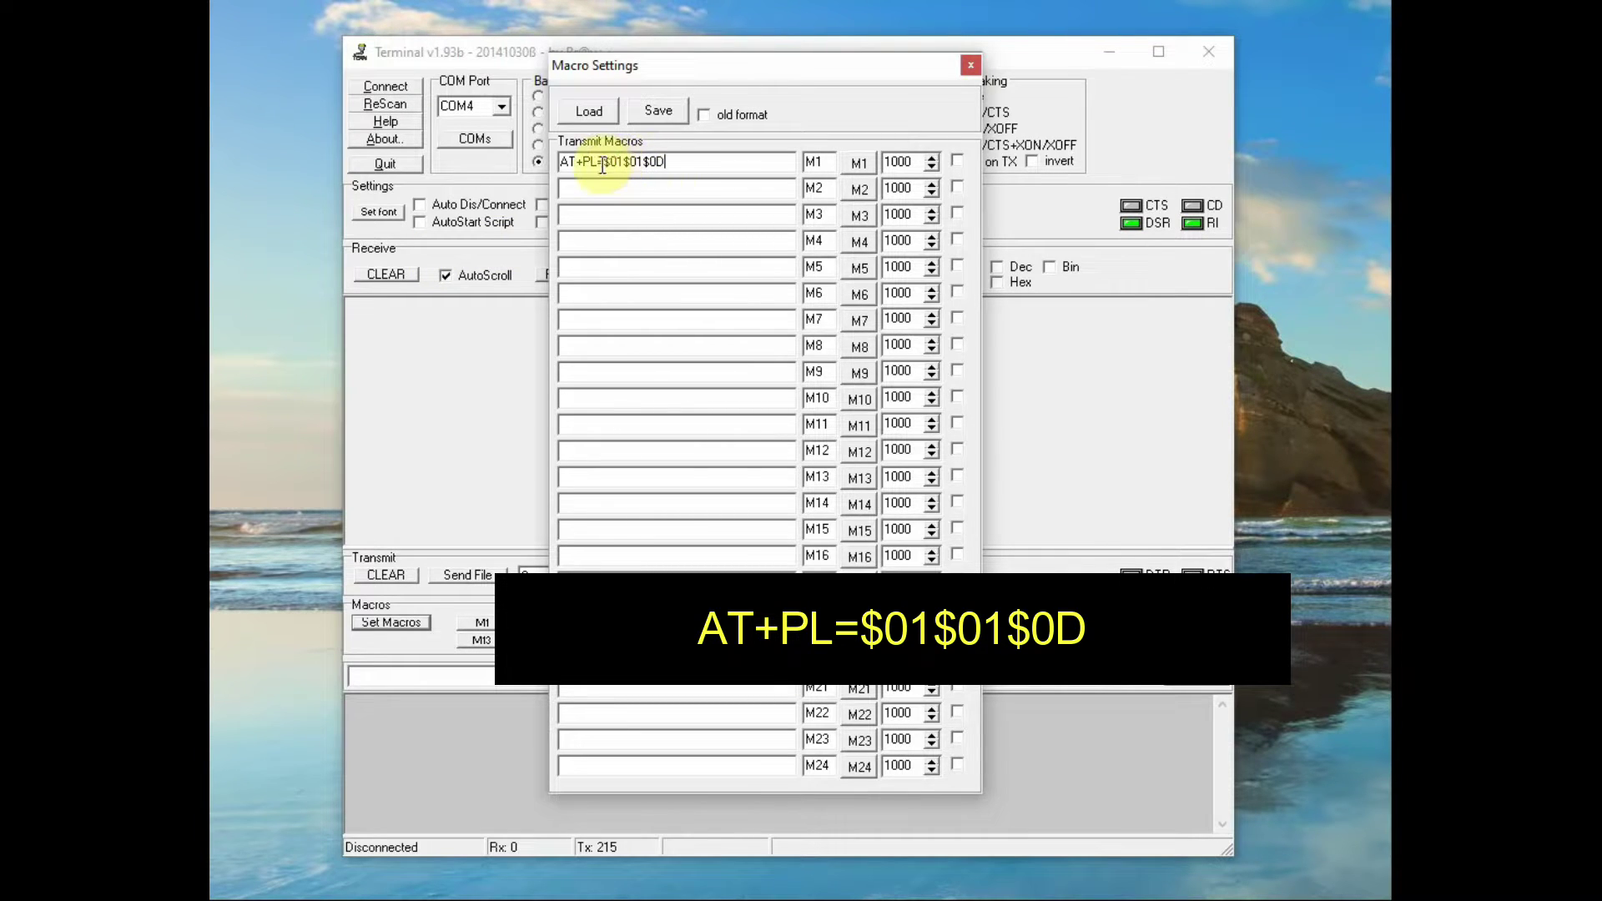
drag(611, 163, 618, 165)
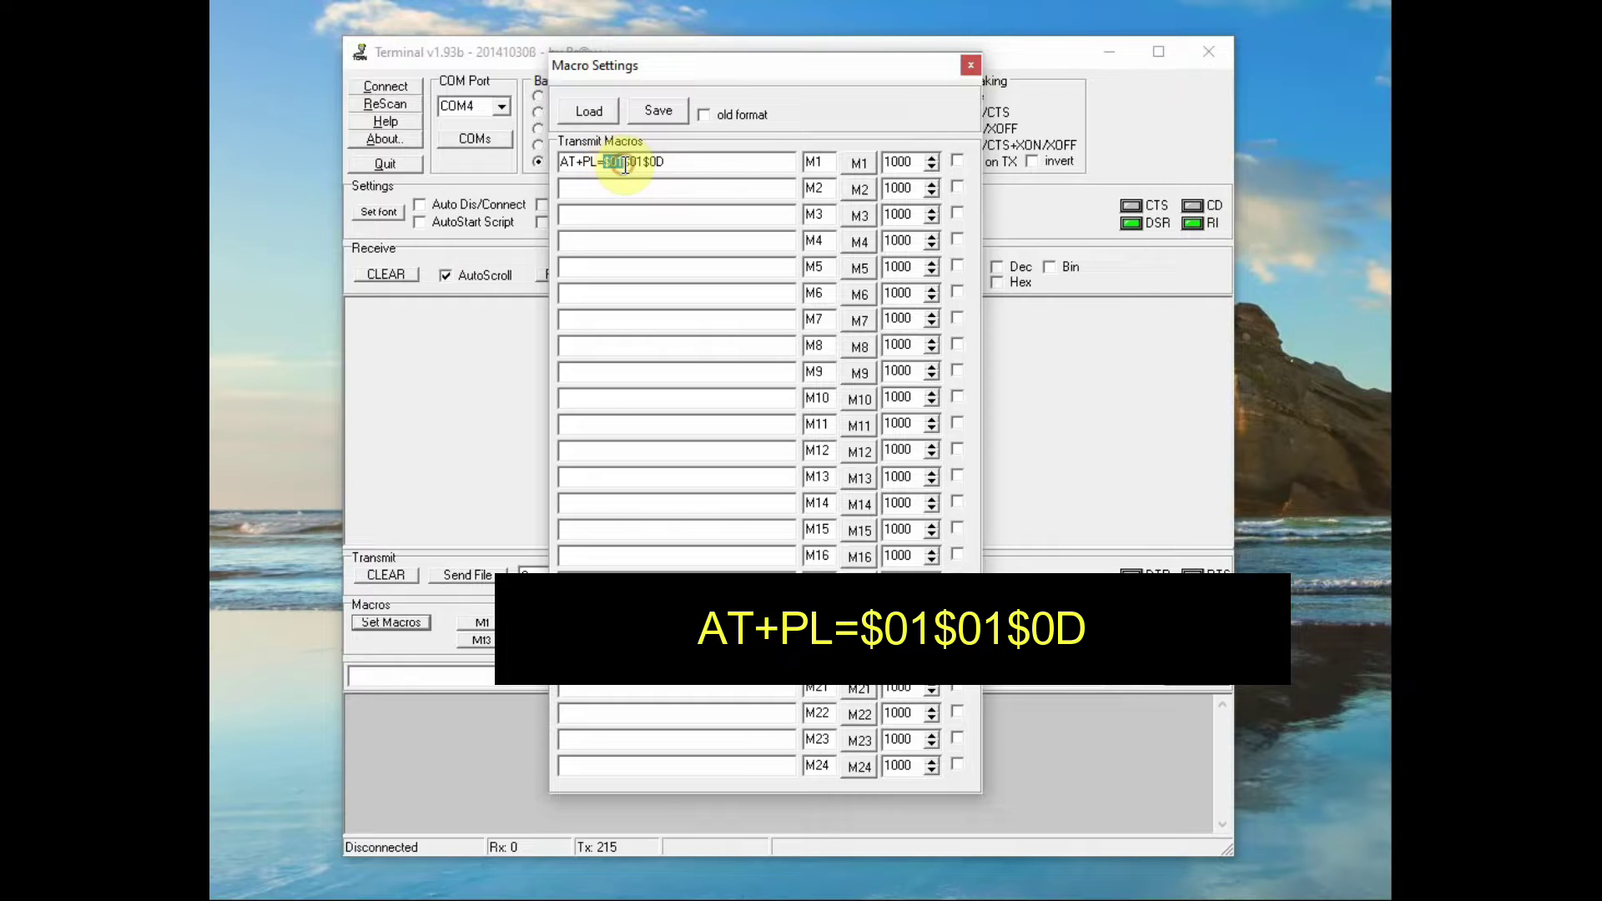
click(630, 162)
drag(643, 163, 661, 163)
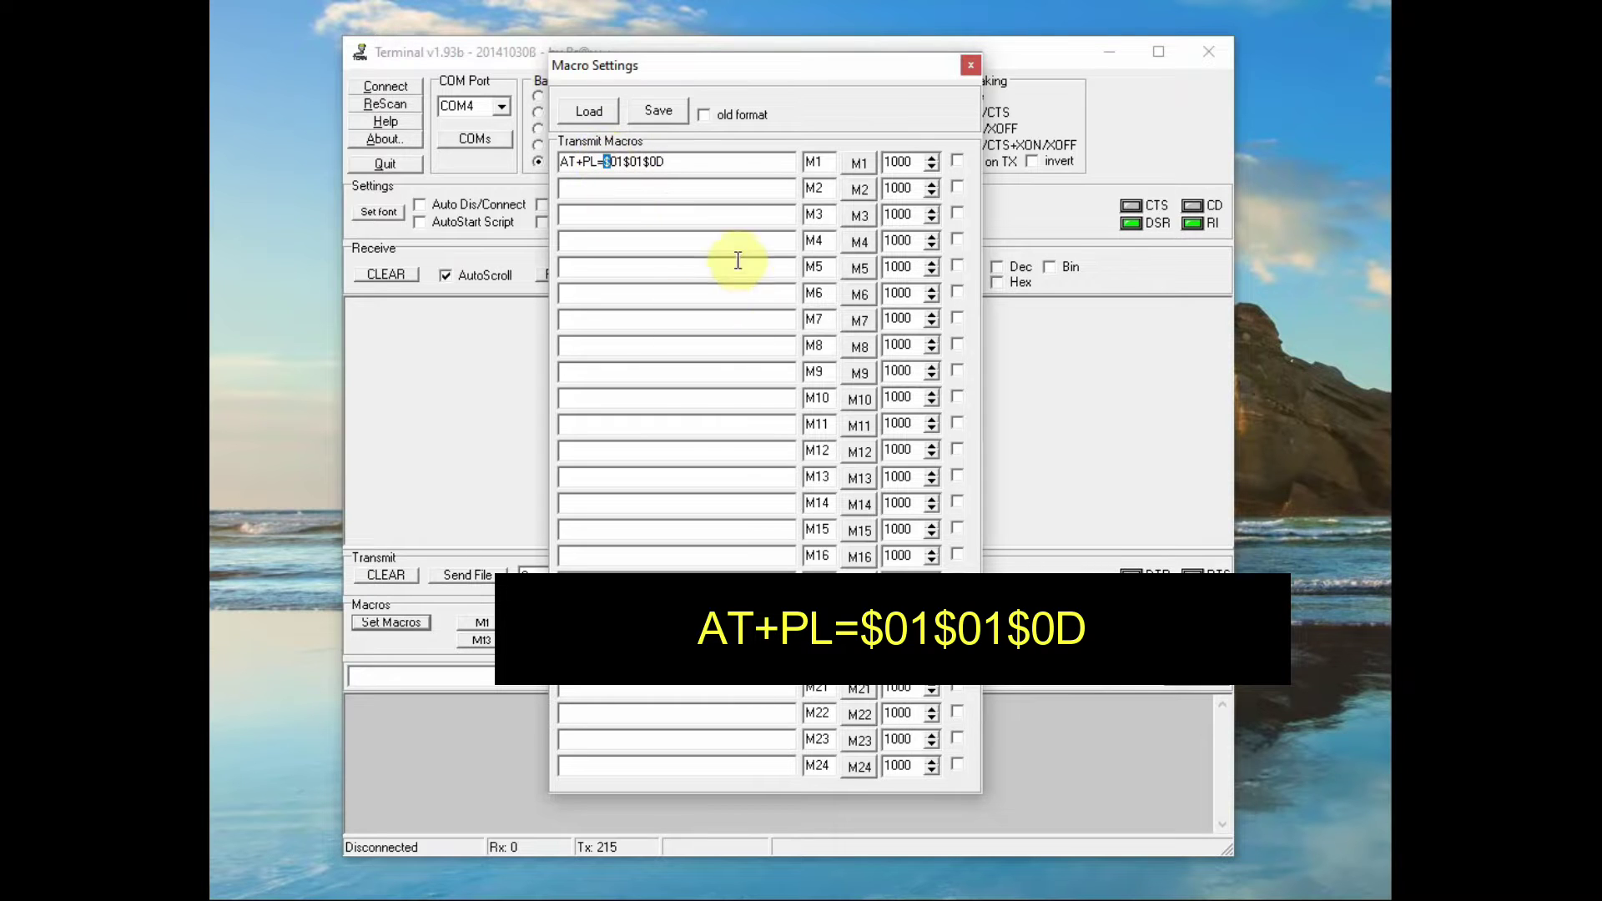
Copy macro M1's command into M2 and M3, and change M2 to AT+PL=$01$02$0D
drag(685, 163, 546, 162)
key(ctrl+c)
click(623, 184)
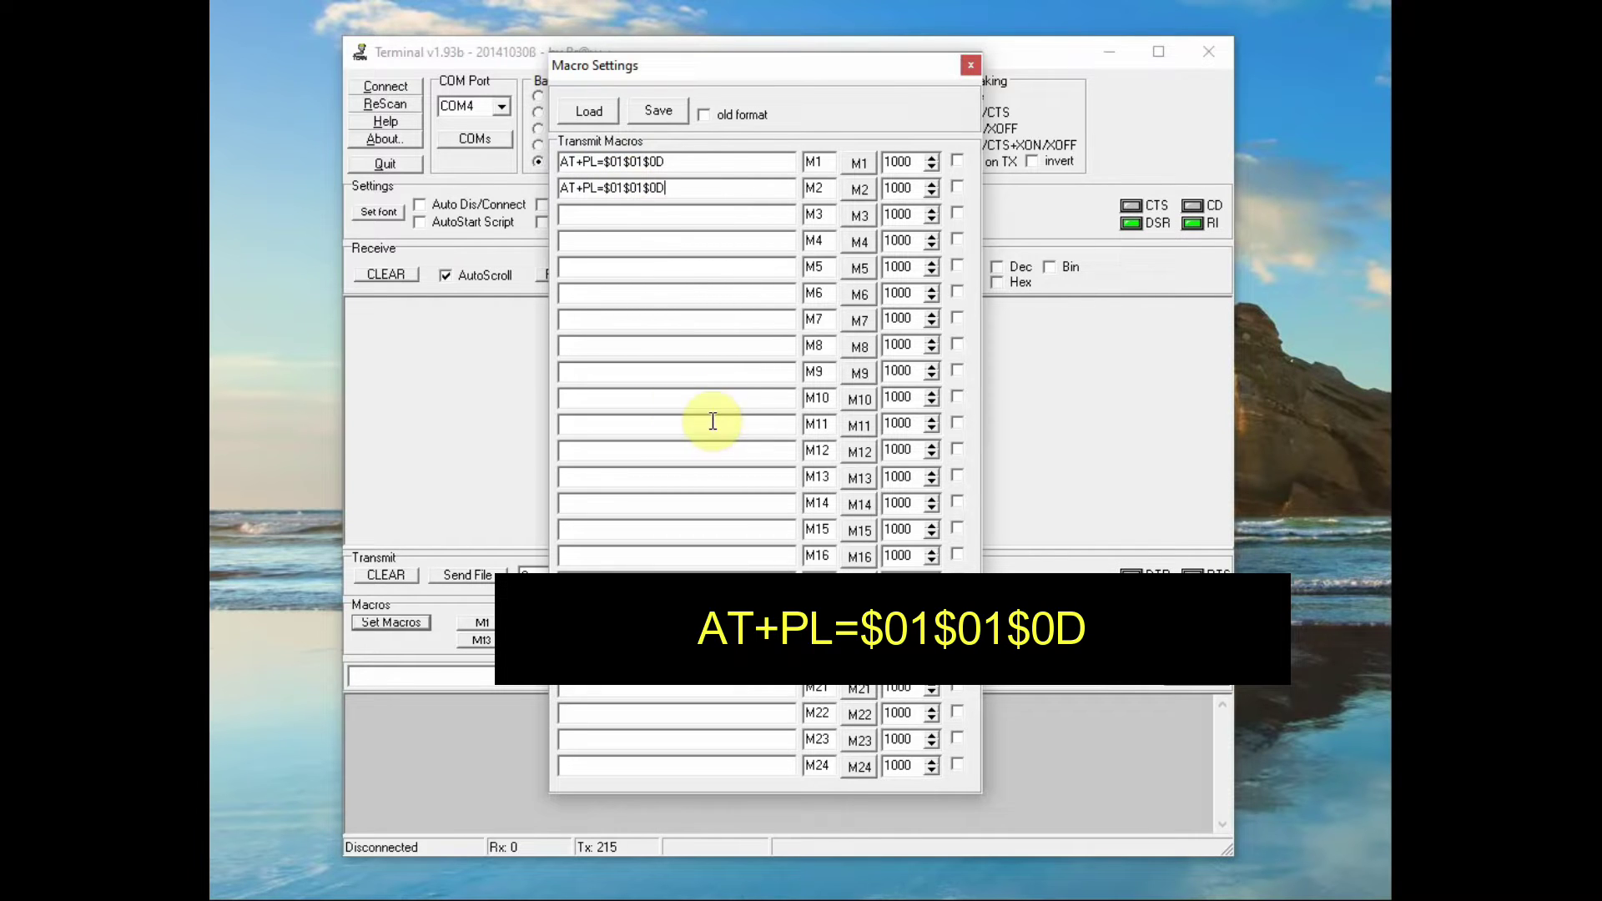
key(BackSpace)
text(2)
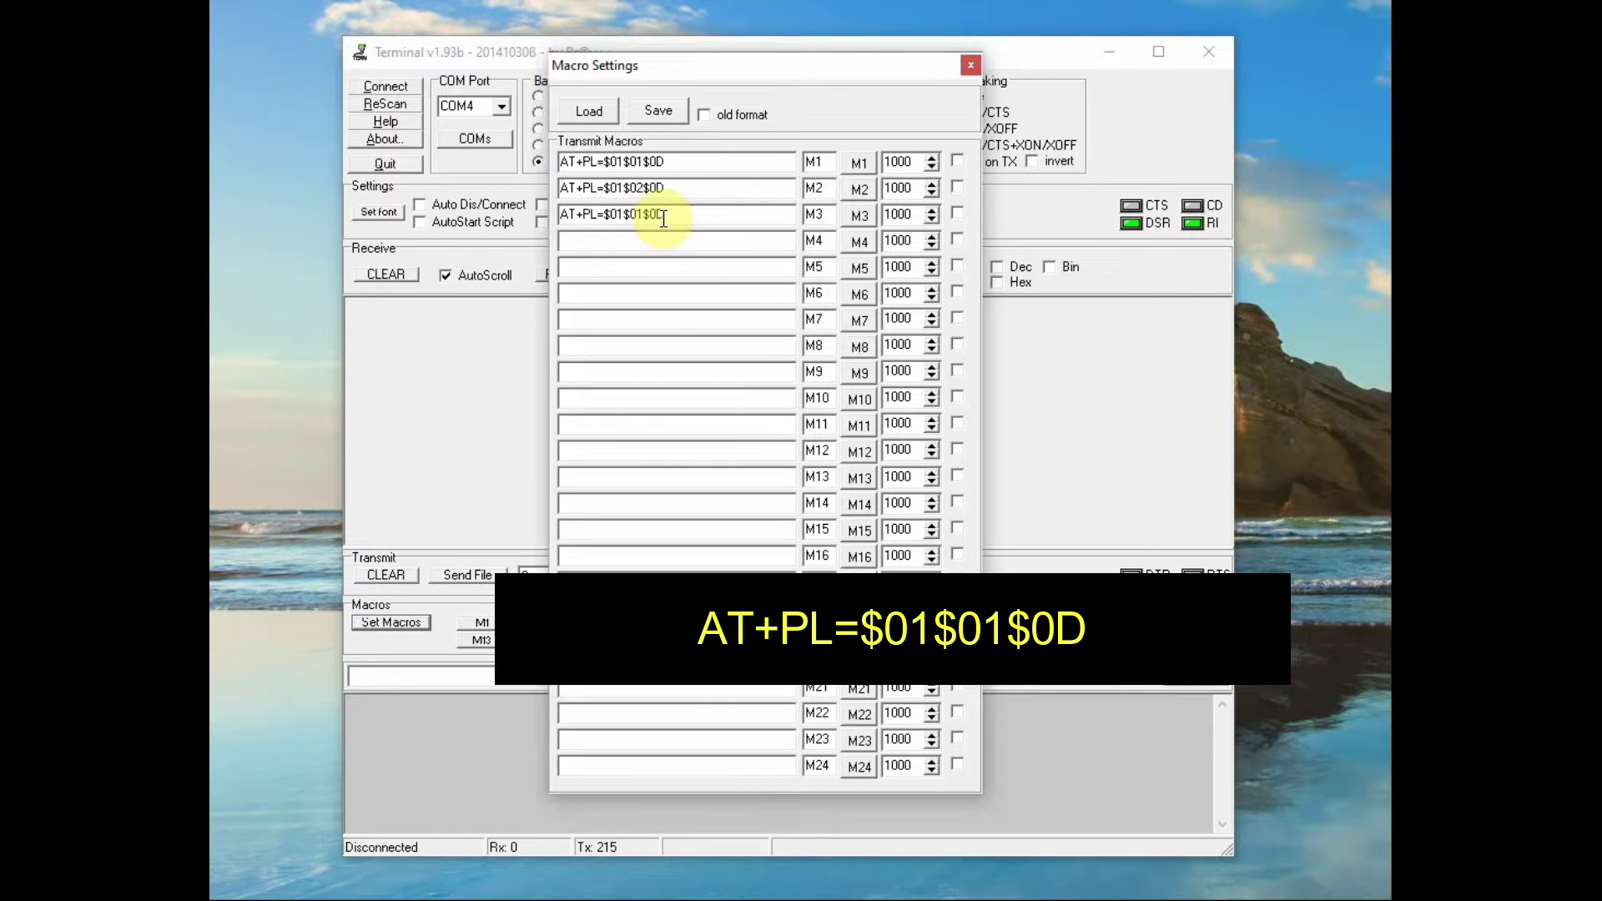
Paste the copied command AT+PL=$01$01$0D into macros M4 through M8
click(629, 241)
key(ctrl+v)
click(622, 267)
key(ctrl+v)
click(626, 294)
key(ctrl+v)
click(622, 320)
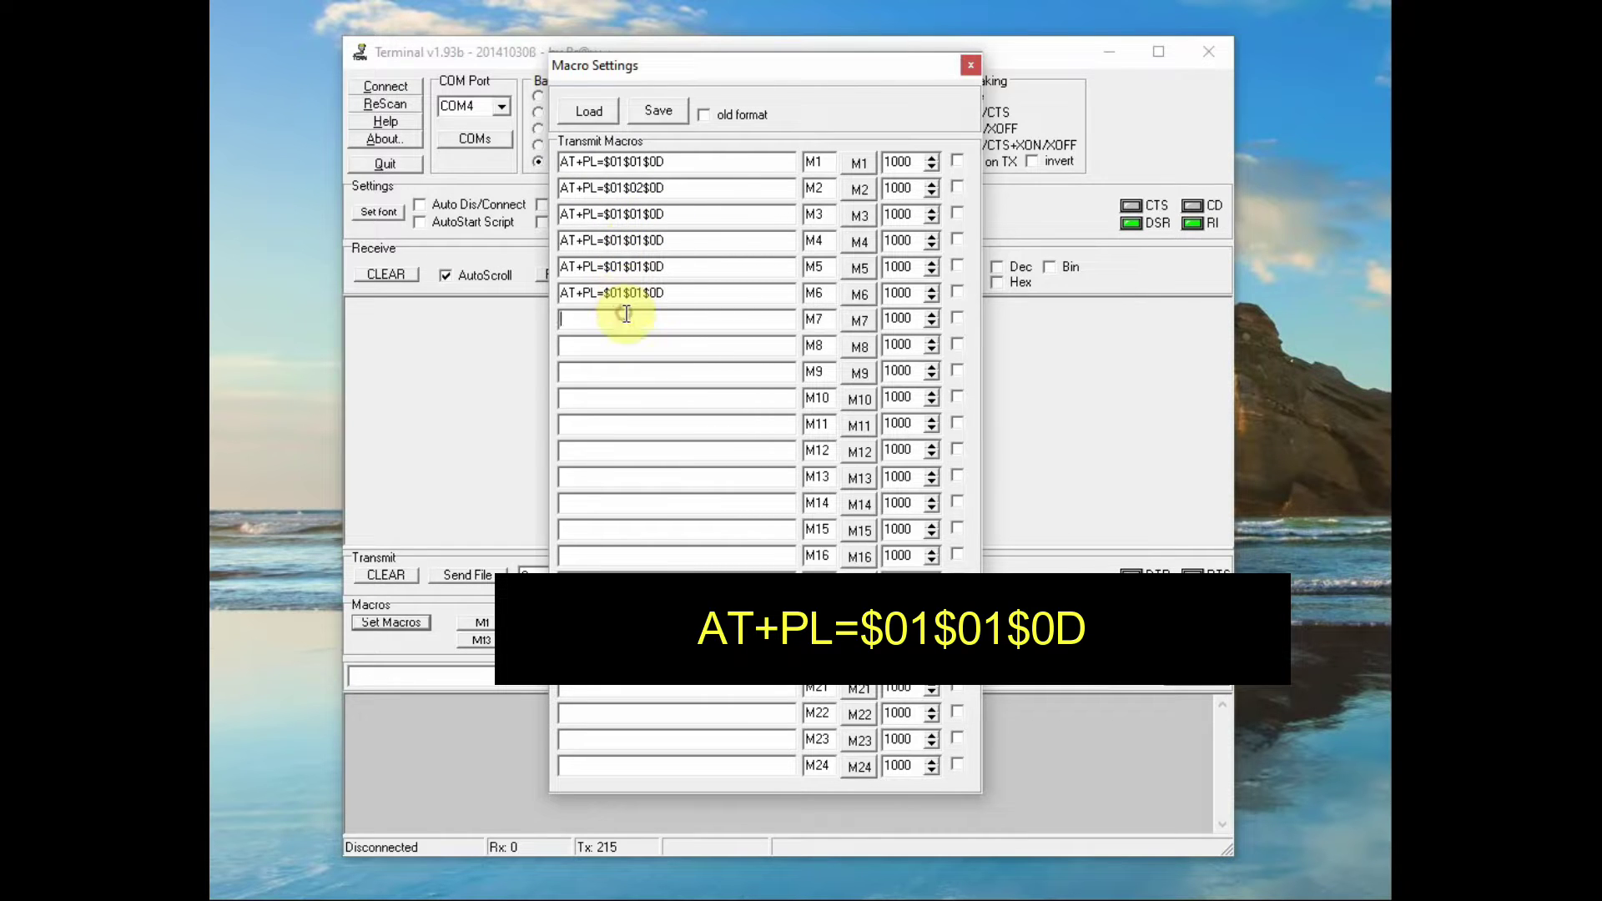
key(ctrl+v)
click(622, 345)
key(ctrl+v)
Change the file code in macros M3, M4 and M5 to $03, $04 and $05 respectively
key(BackSpace)
text(3)
click(637, 239)
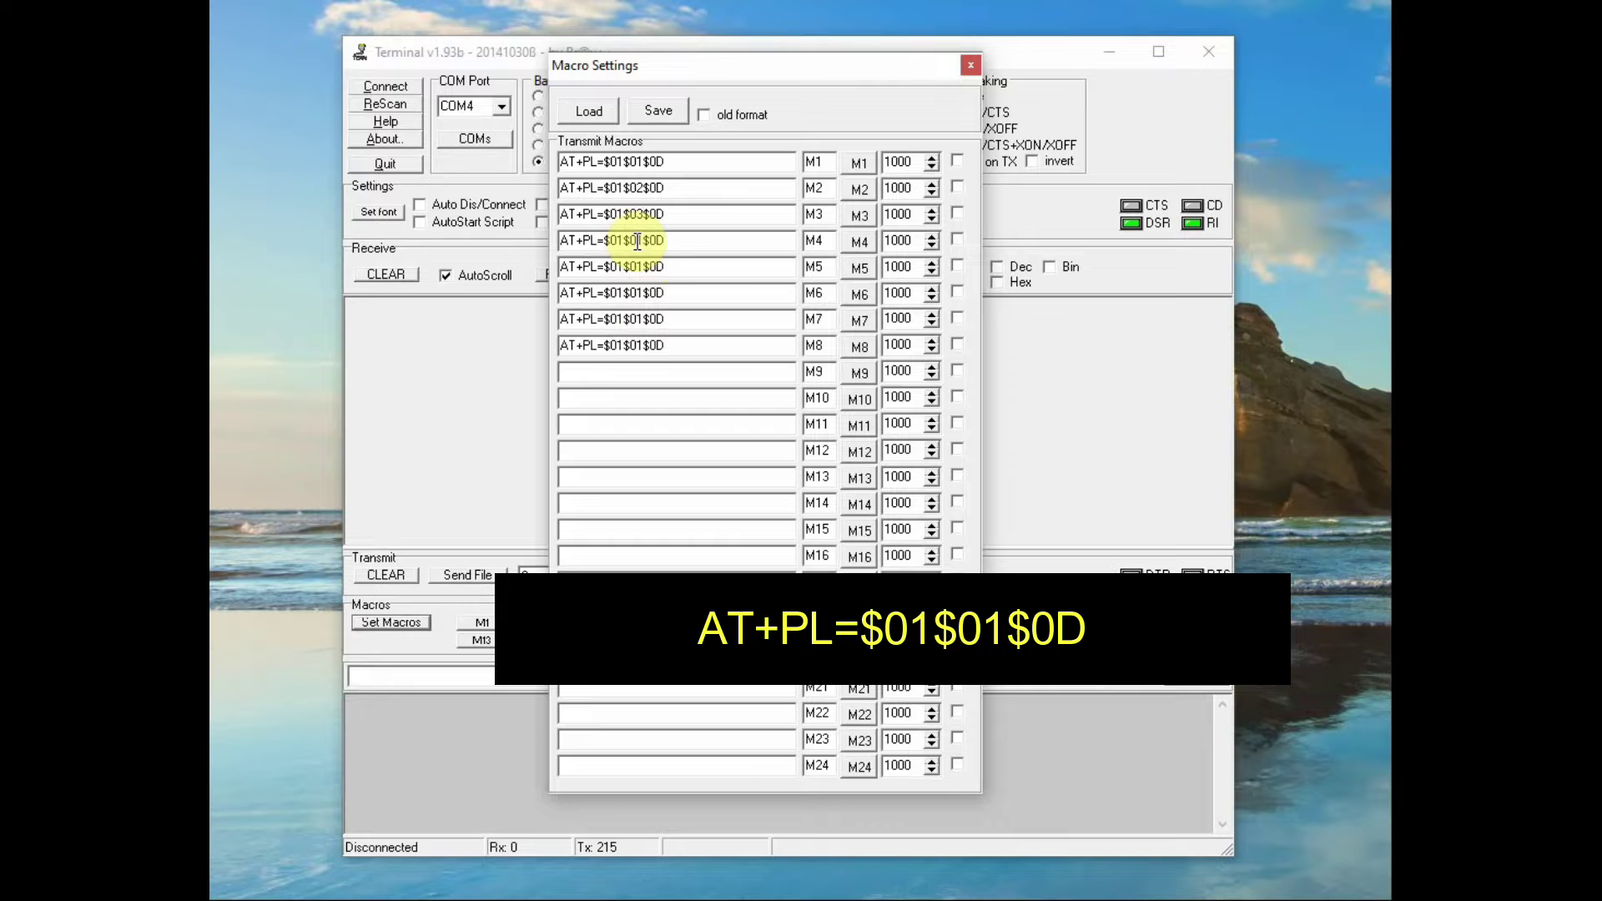
key(BackSpace)
text(4)
key(BackSpace)
text(5)
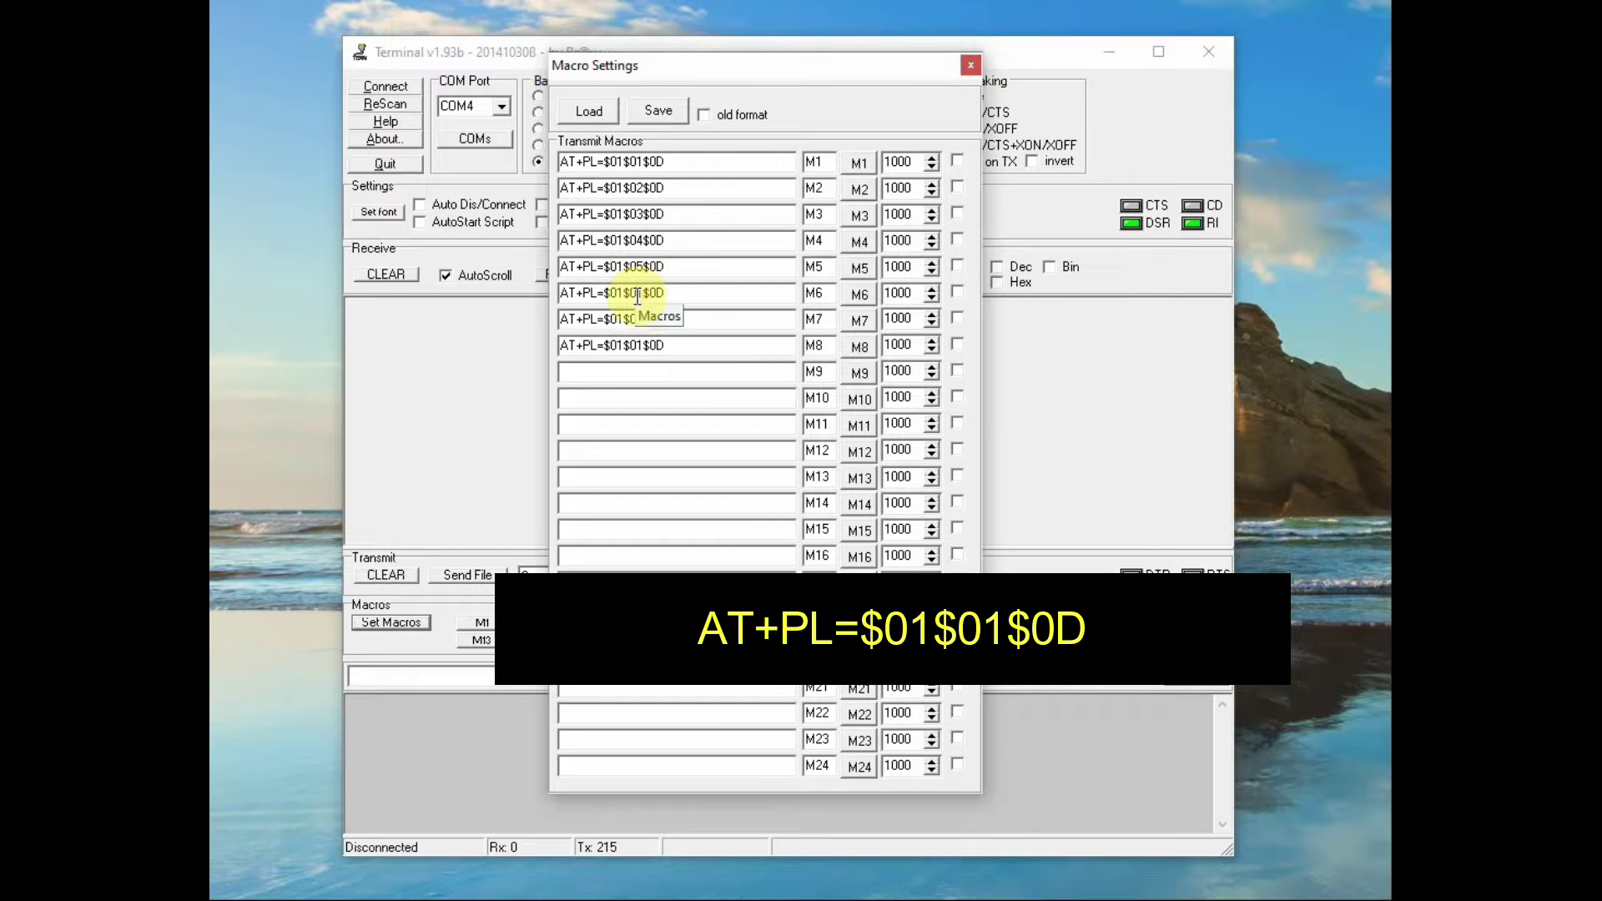
Change the file code in macros M6, M7 and M8 to $06, $07 and $08, and close the macro settings
click(638, 293)
key(BackSpace)
text(6)
click(638, 319)
key(BackSpace)
text(7)
click(644, 345)
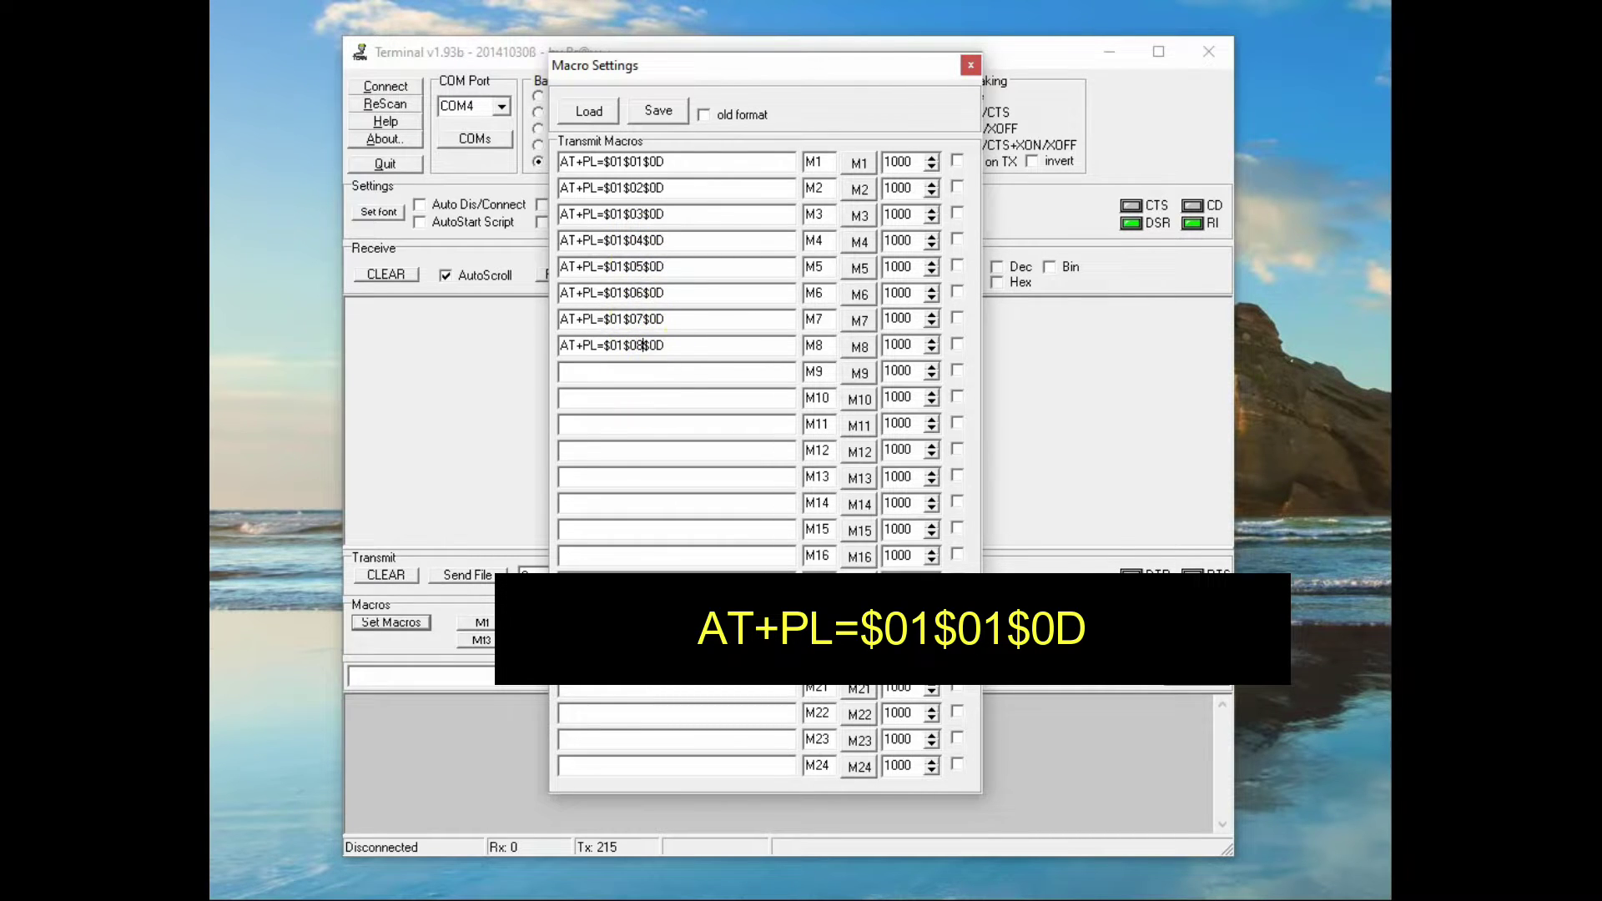
key(BackSpace)
text(8)
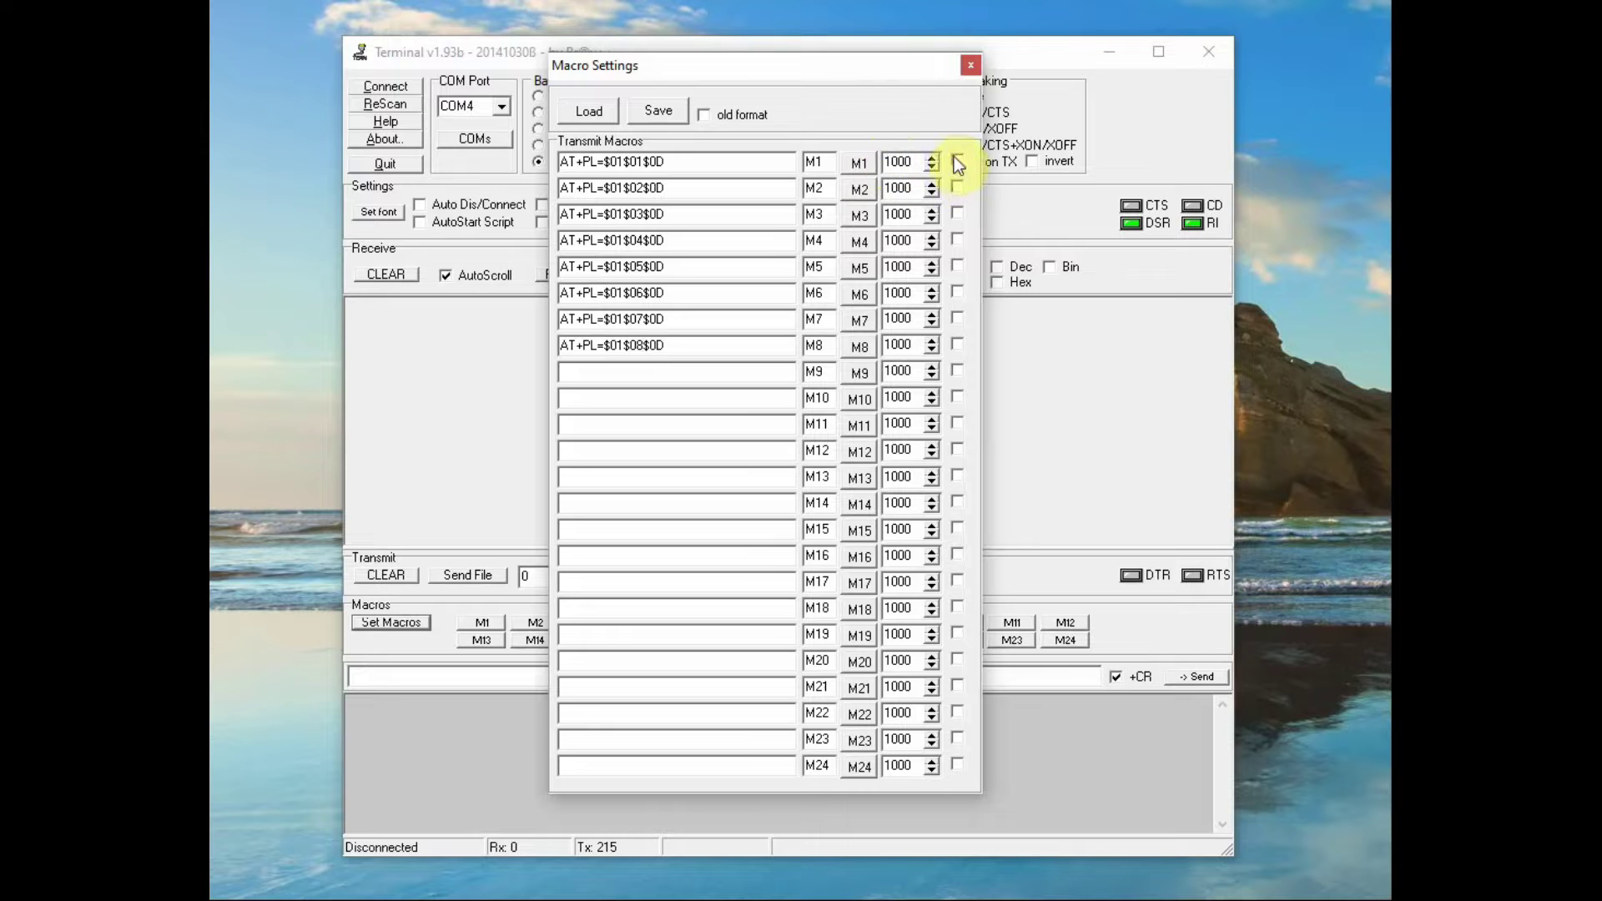
click(972, 67)
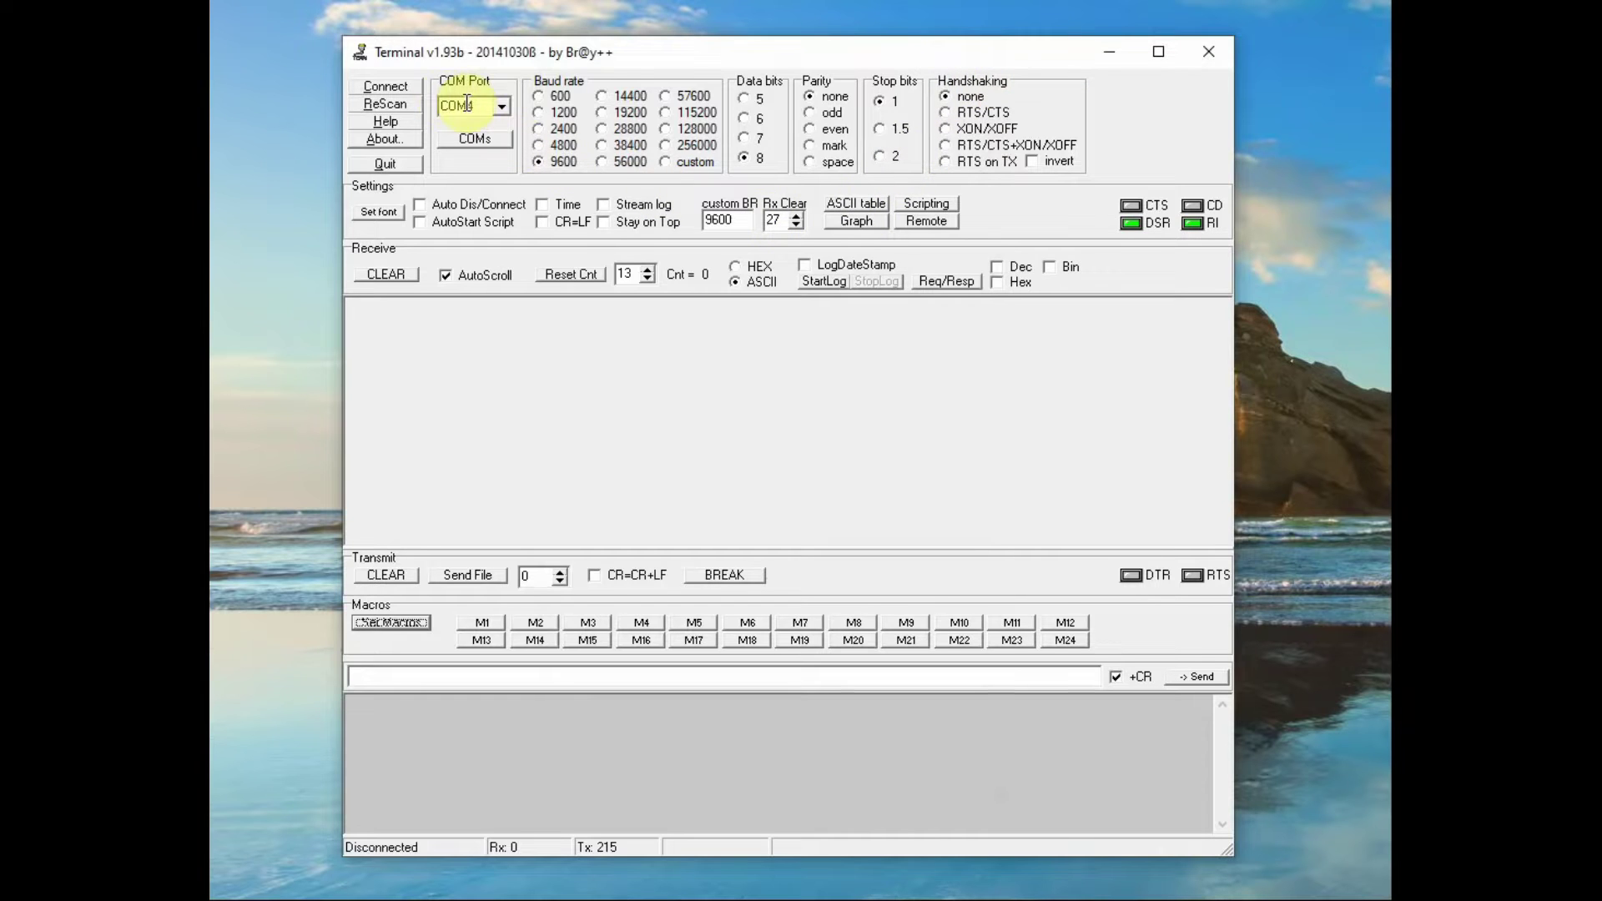
Connect to COM4 and send macros M1 and M2 to the voice playback board
click(394, 88)
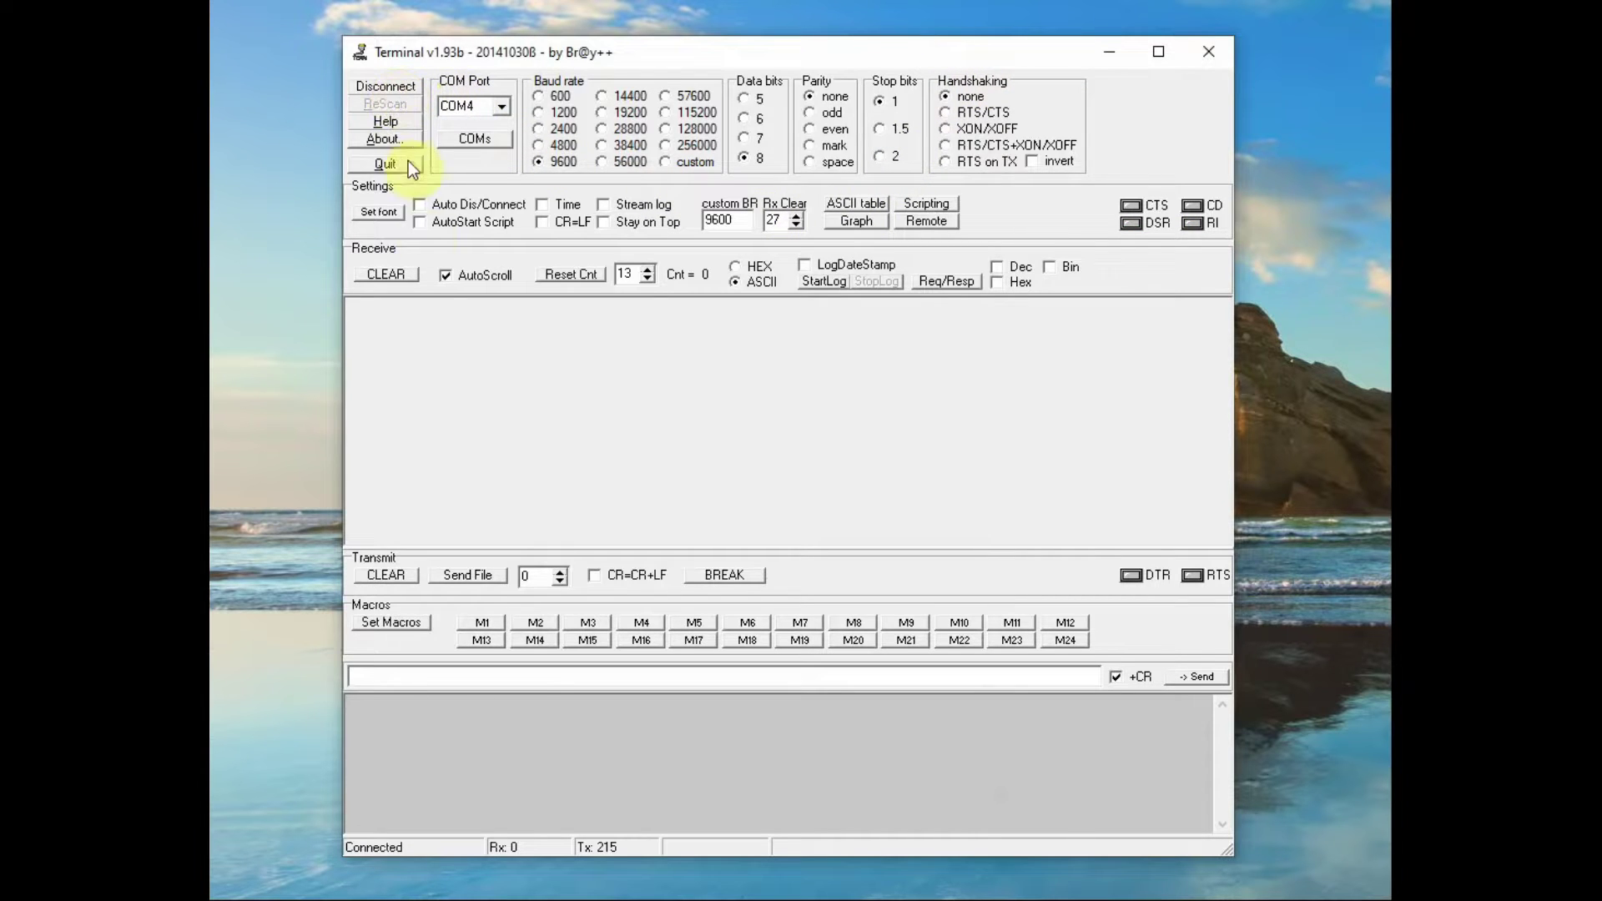
click(483, 623)
click(537, 626)
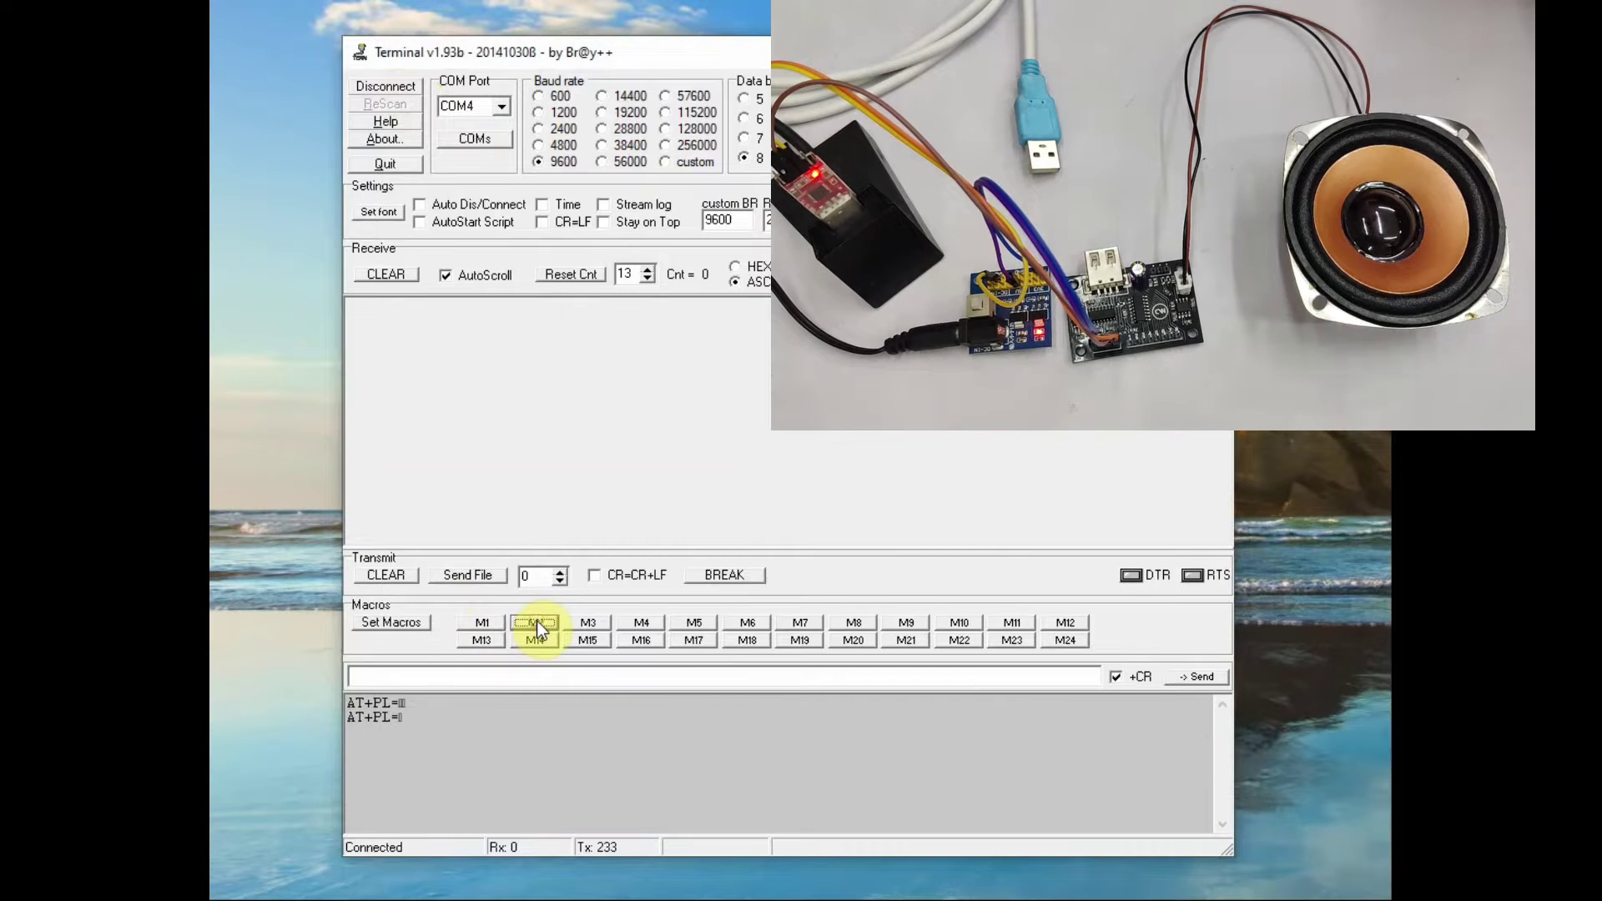
Send macros M3 through M8 one after another to the voice playback board
click(588, 624)
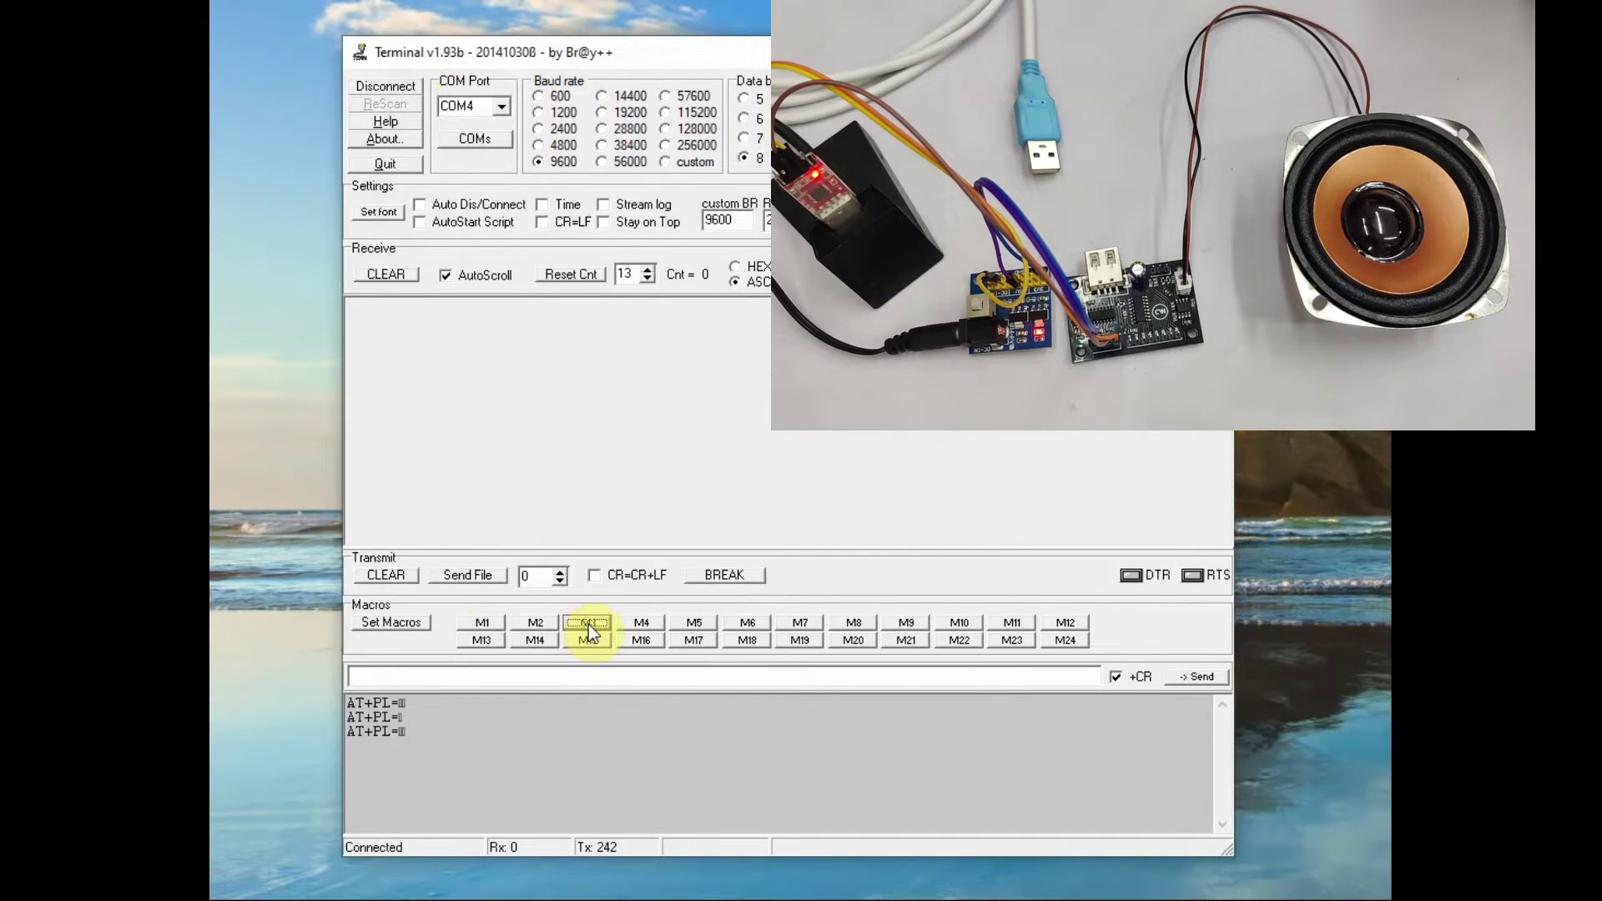
click(642, 623)
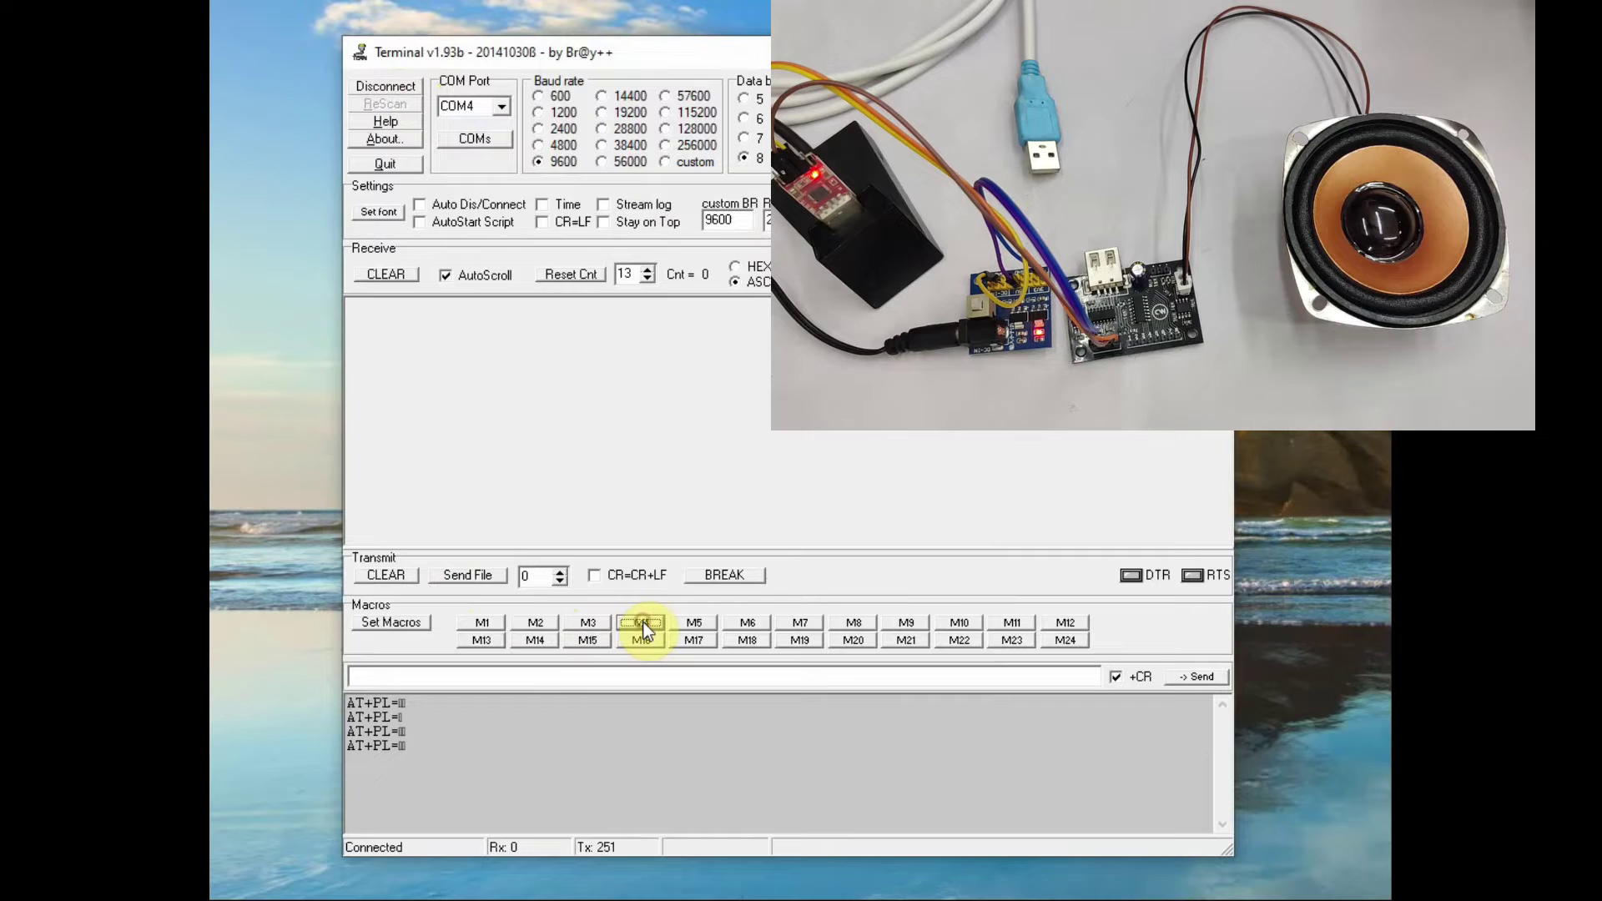
click(694, 624)
click(739, 623)
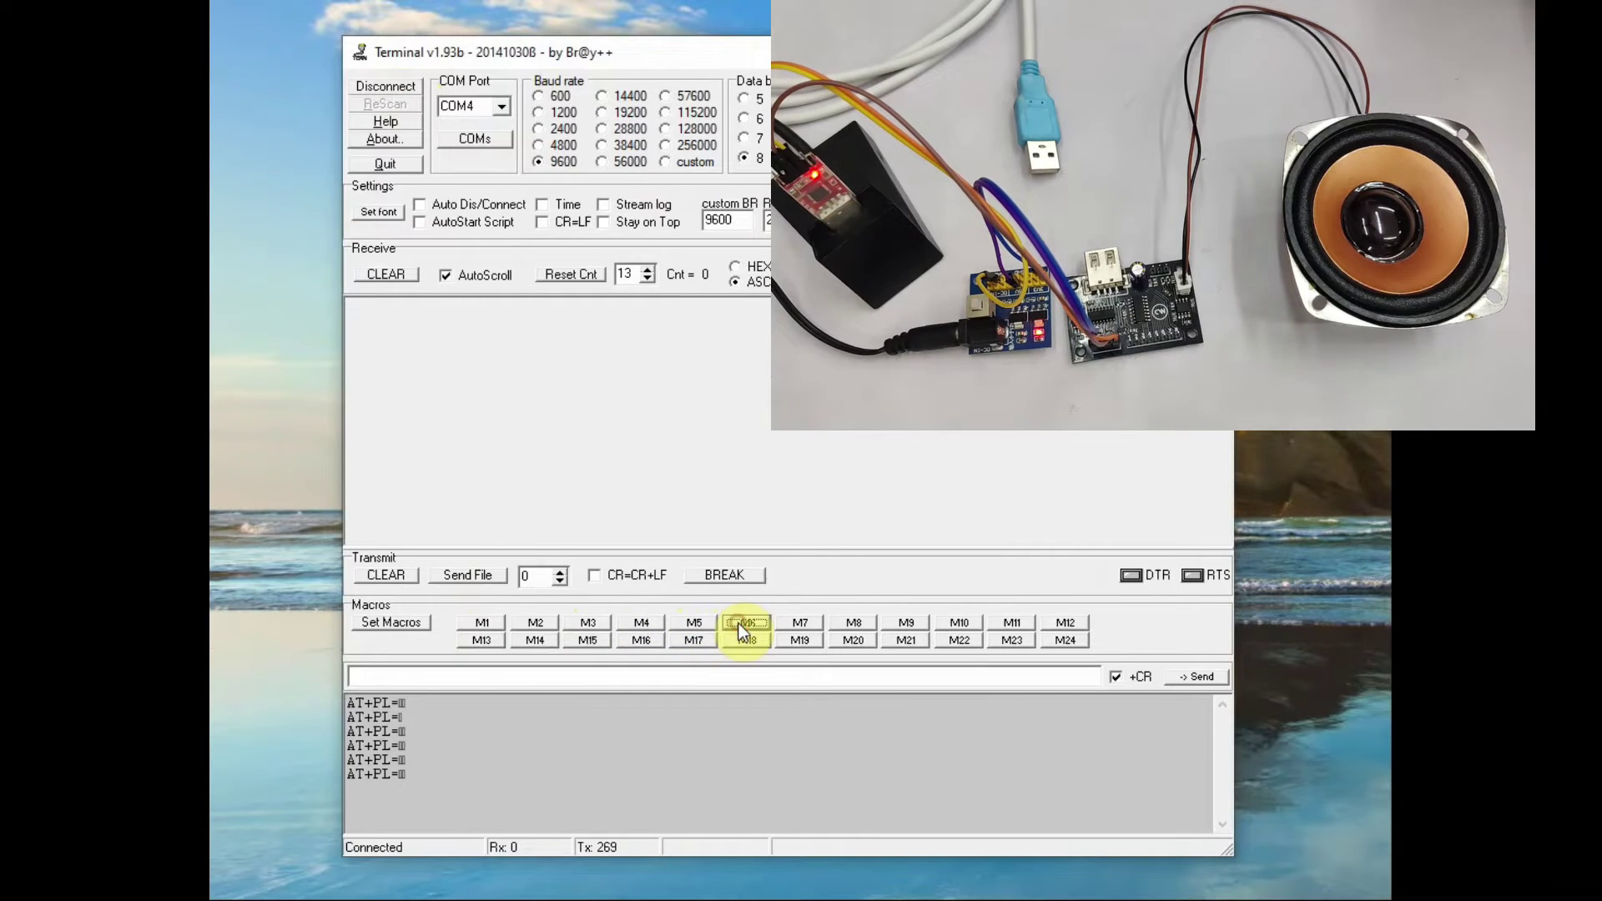
click(797, 624)
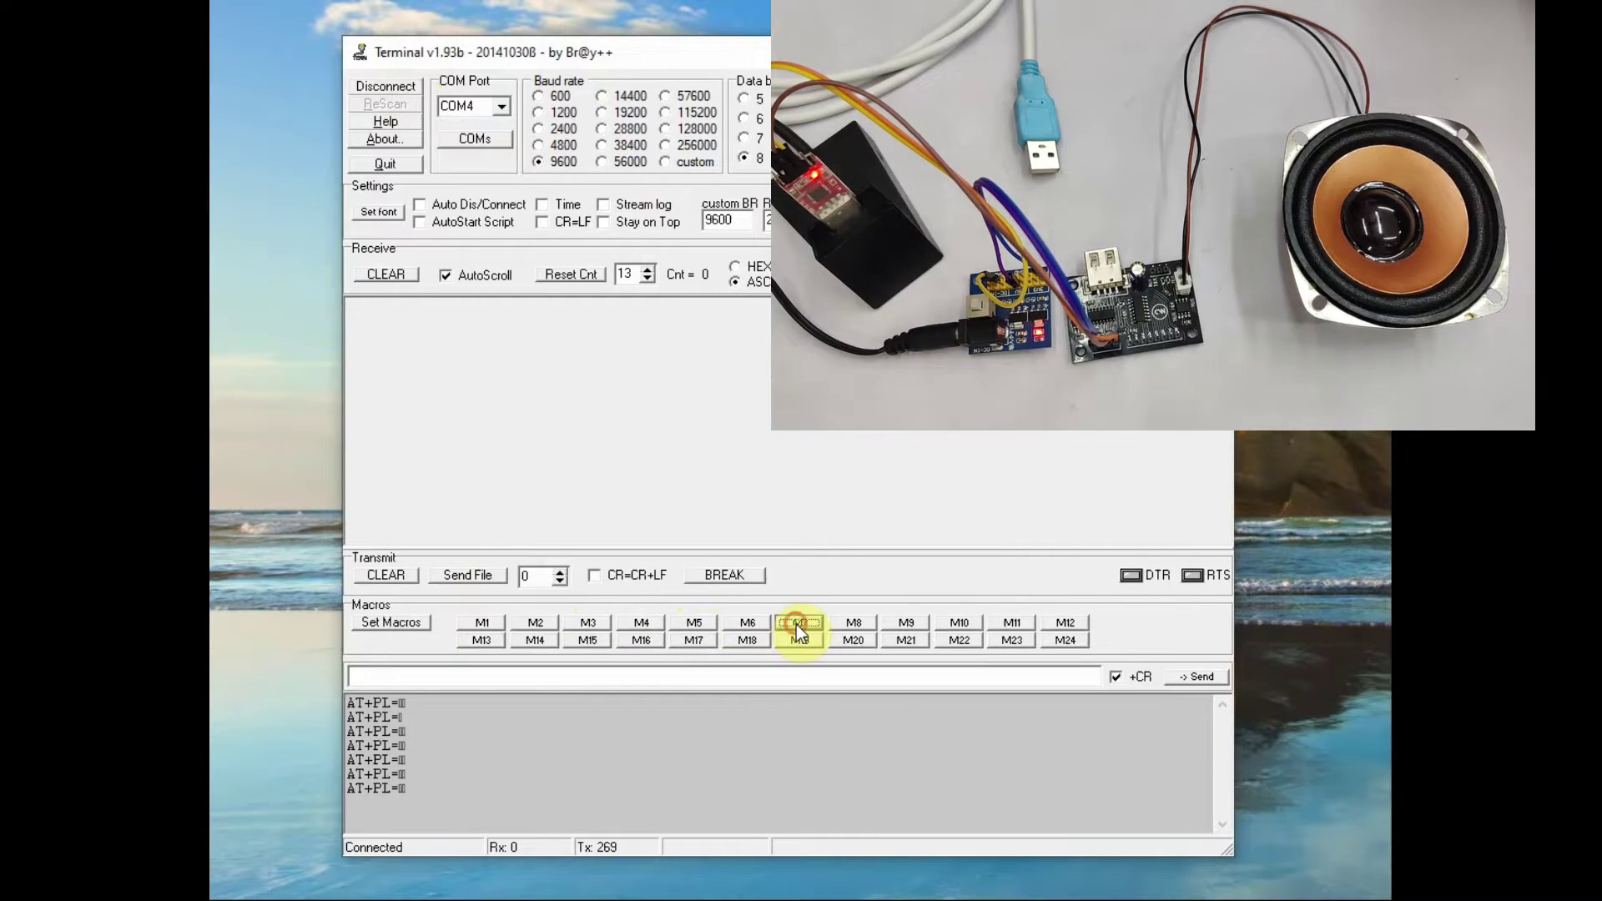
click(859, 624)
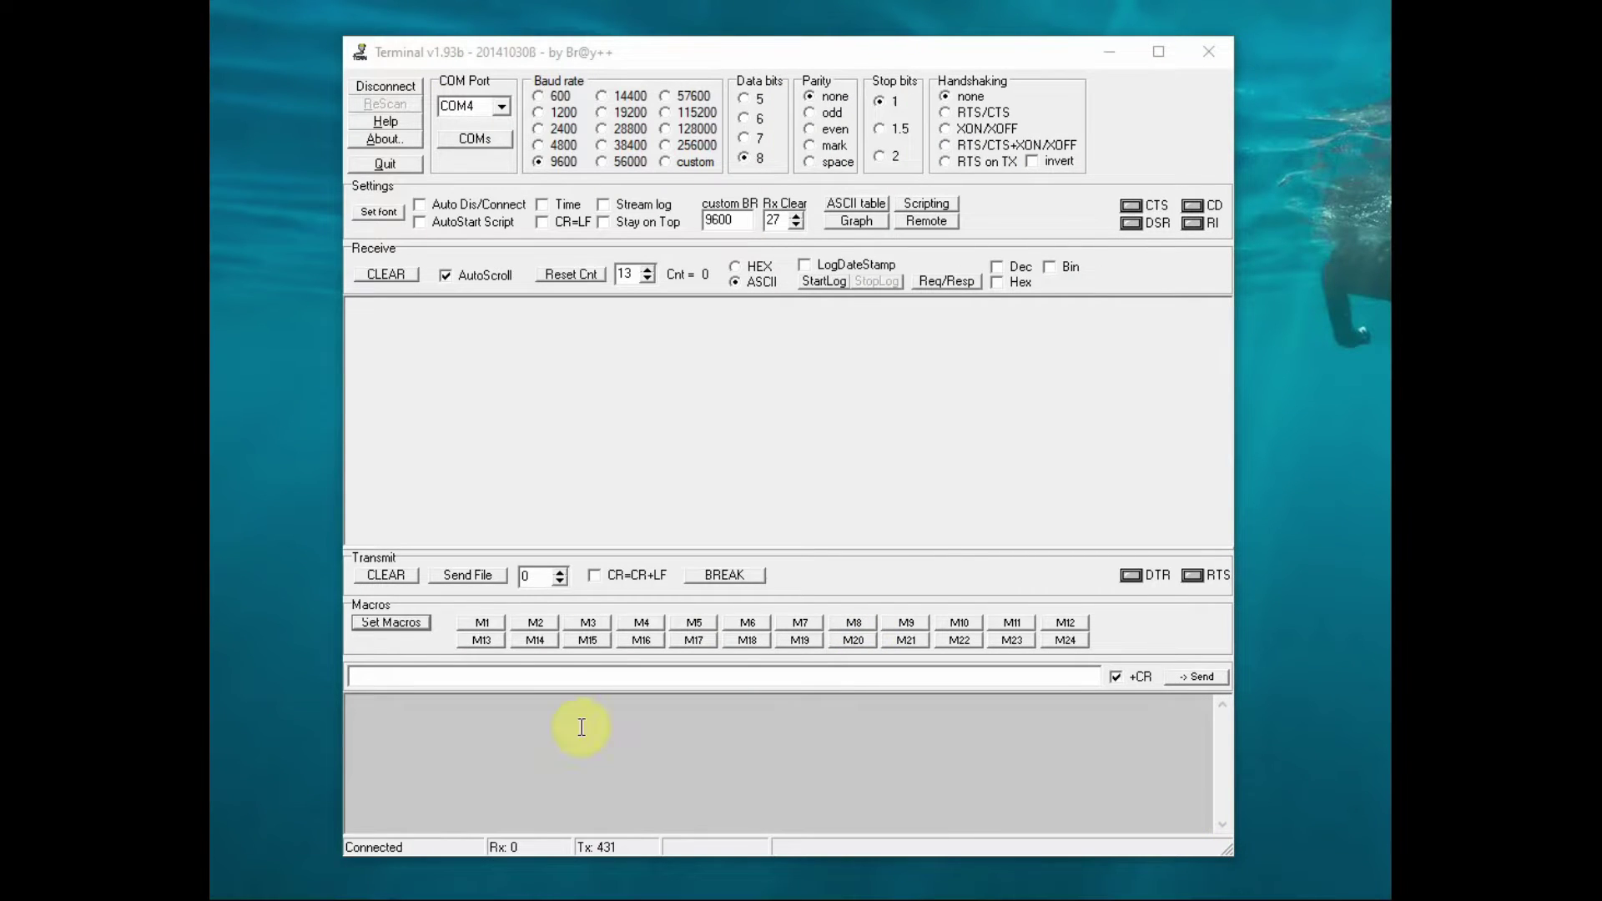
Open the macro settings and examine M8's codes against the $ and # format rules in the Terminal website's Macros section
click(408, 624)
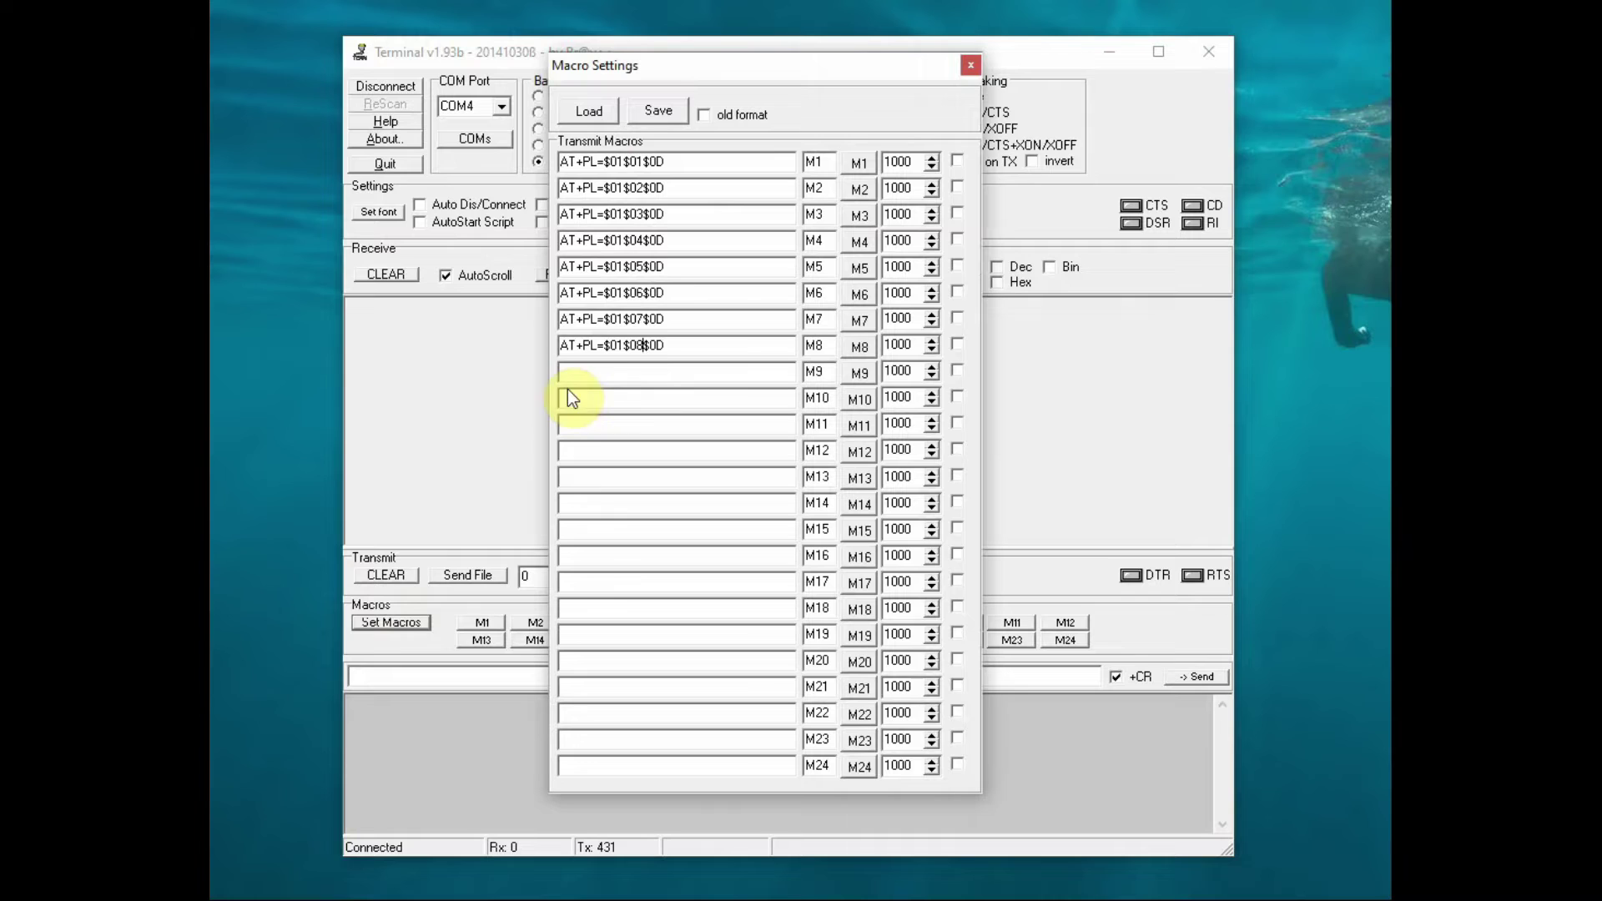
drag(589, 345, 668, 344)
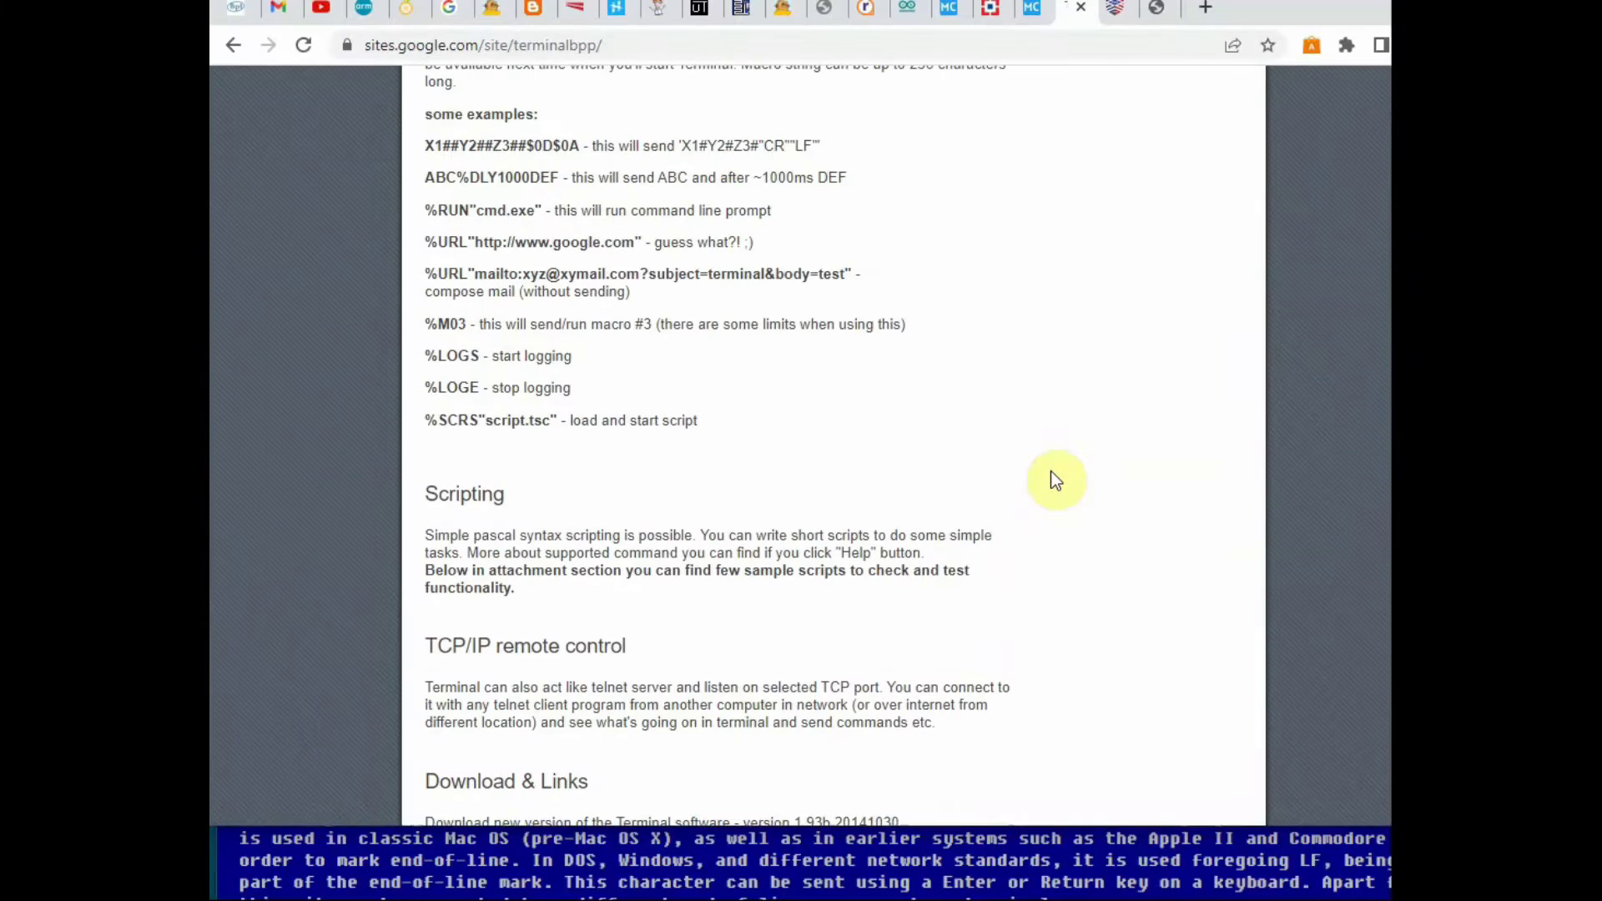
scroll(1053, 479, up, 4)
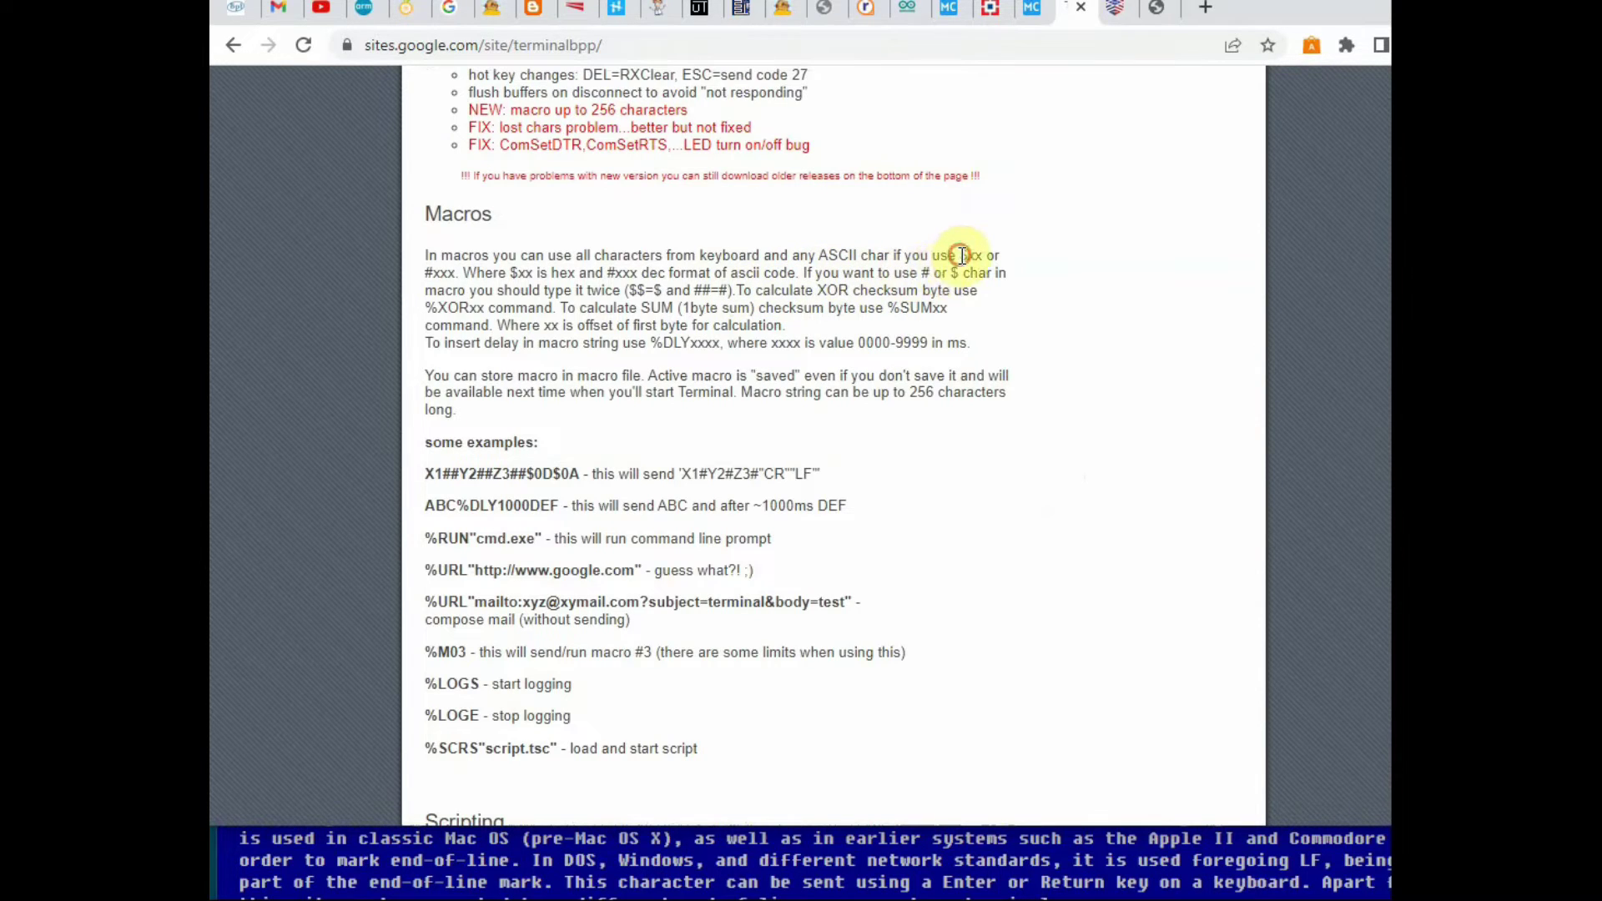
double_click(432, 273)
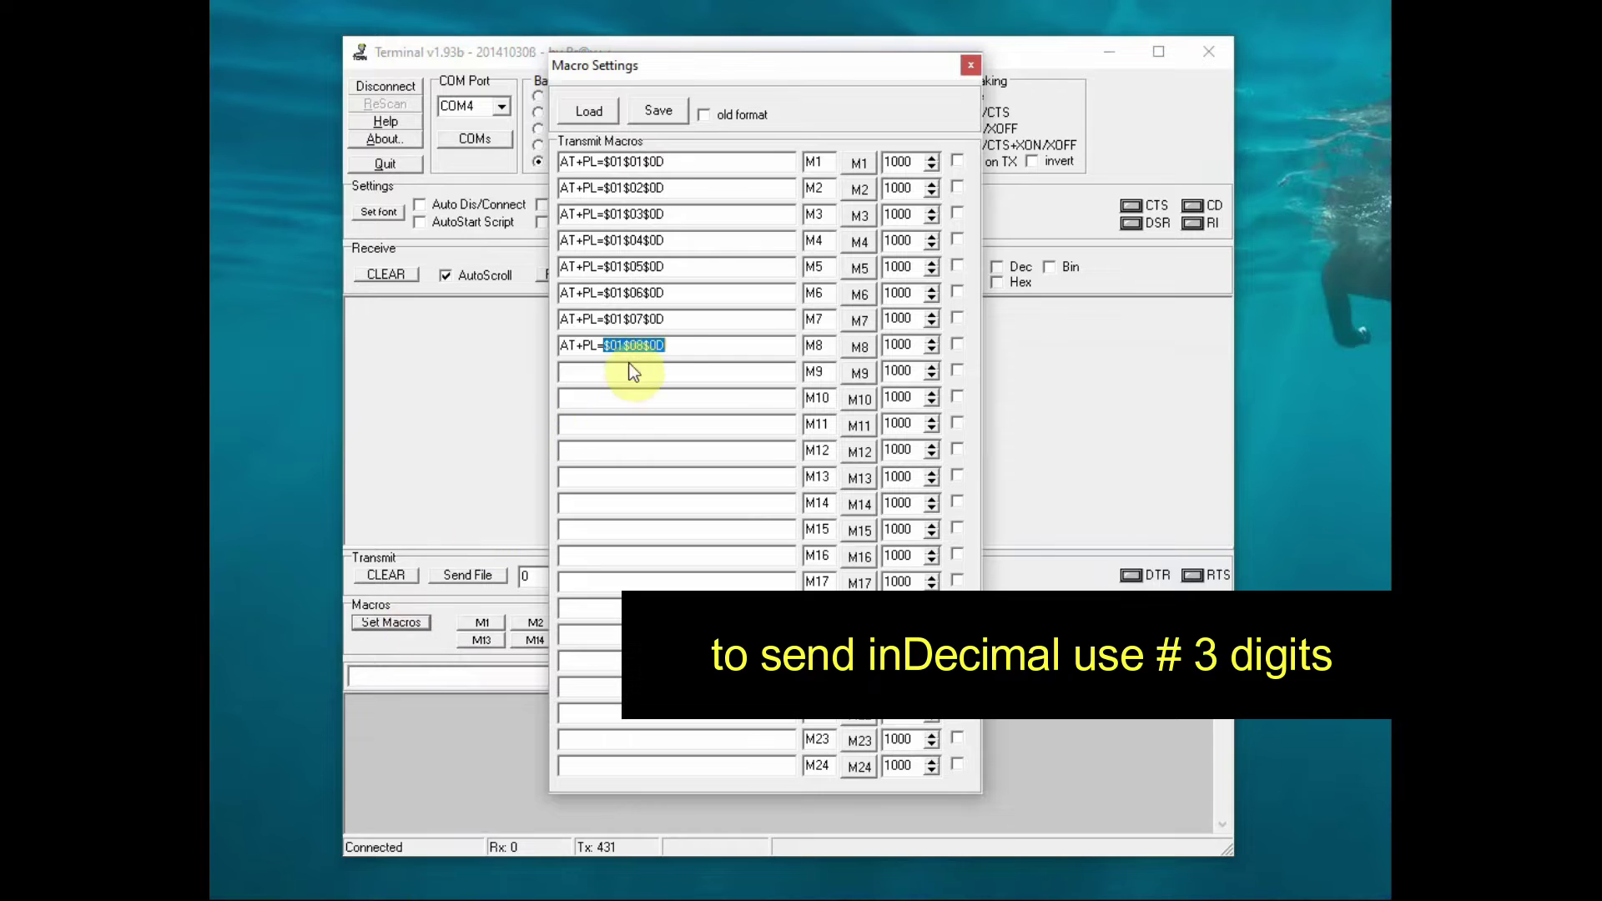
Rewrite macro M8 with decimal codes as AT+PL=#01#008#13 and check the carriage return code in the ASCII reference
click(680, 347)
key(Delete)
text(#)
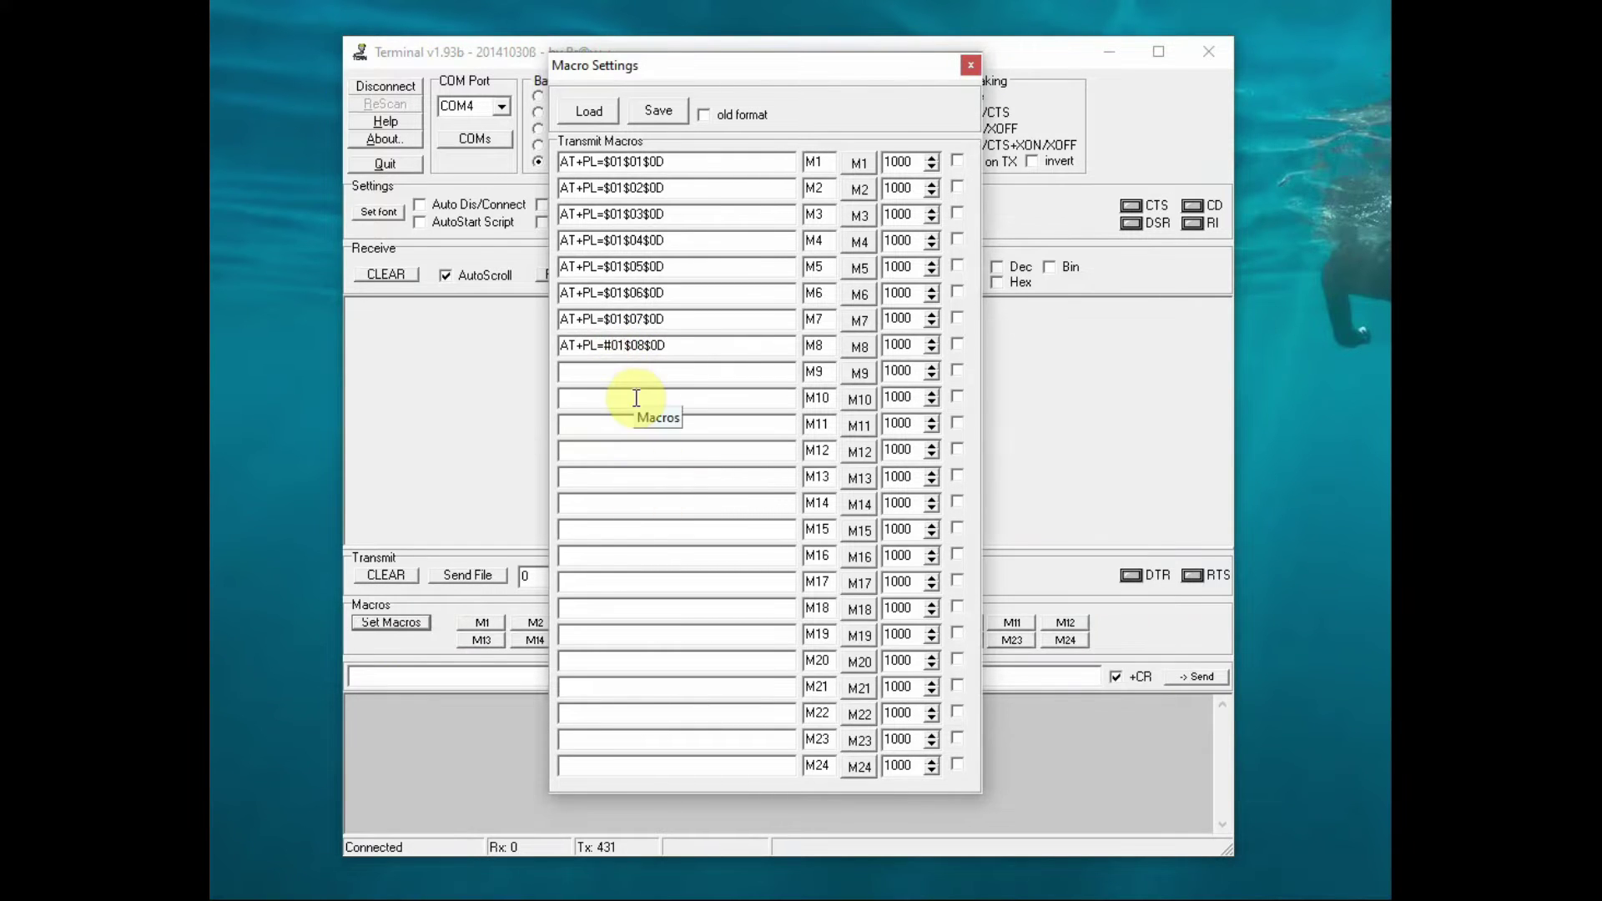
click(631, 344)
text(#0)
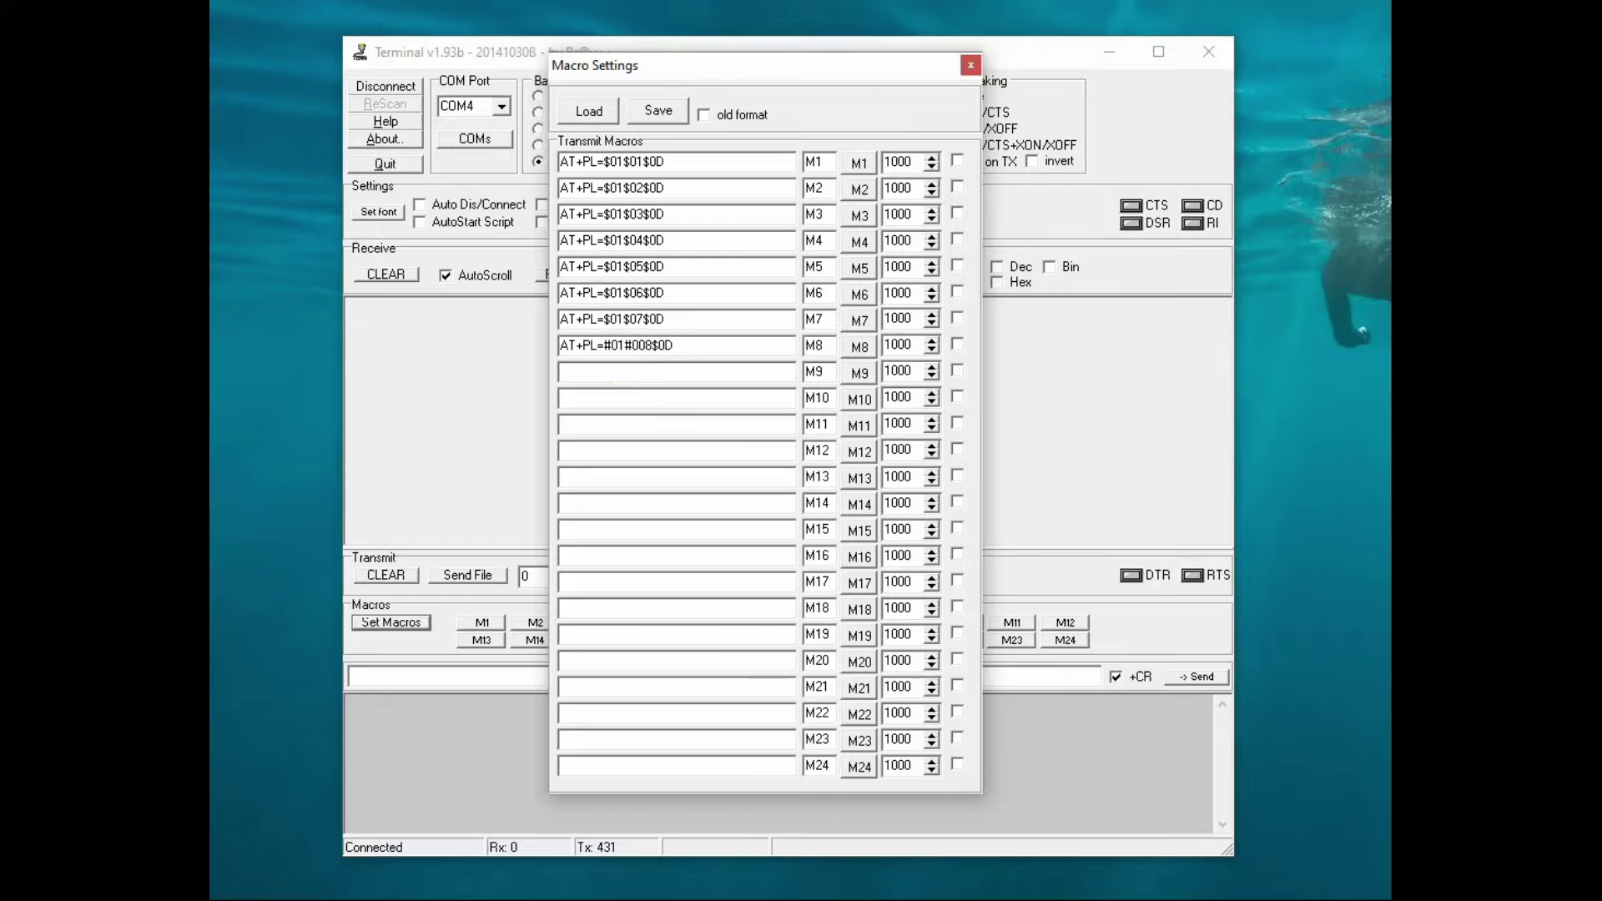
click(657, 344)
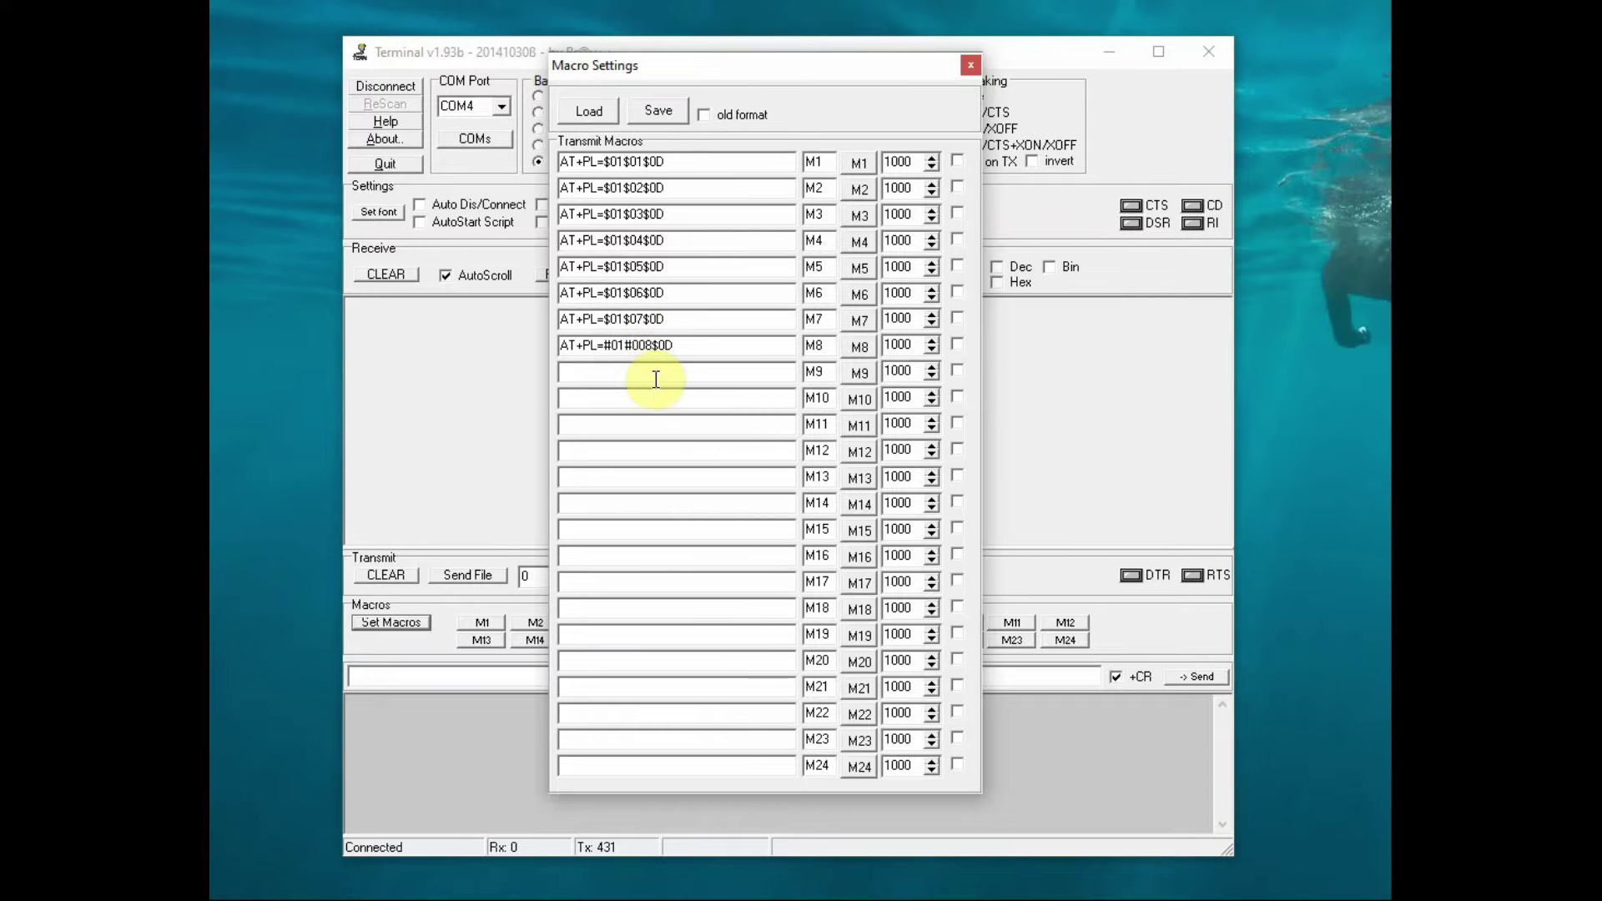
key(BackSpace)
text(#13)
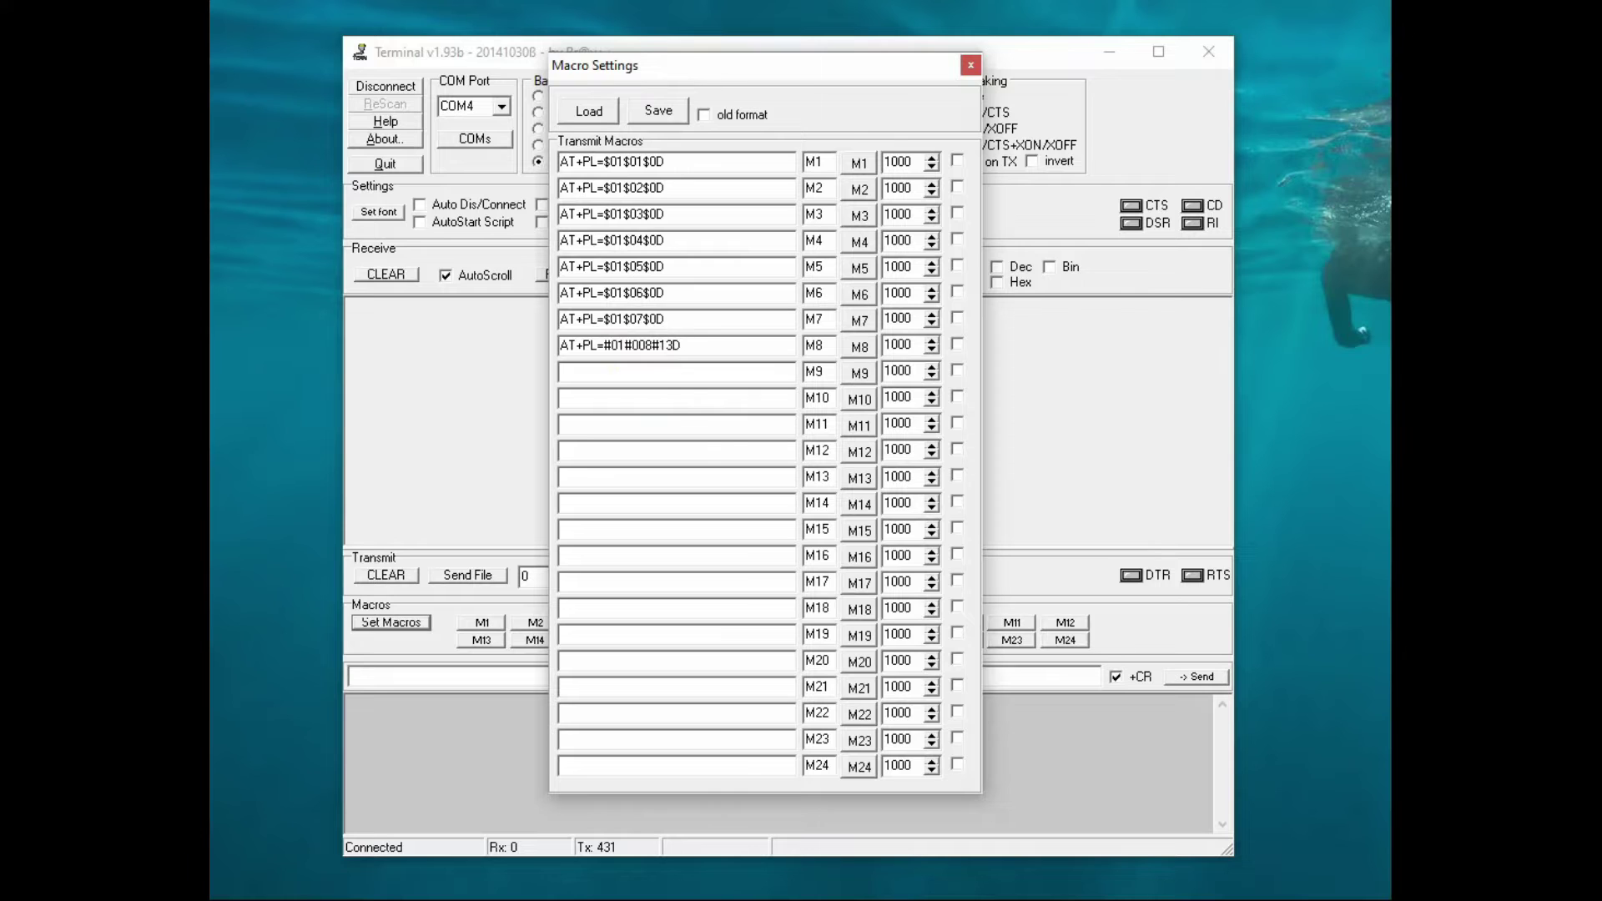
key(Delete)
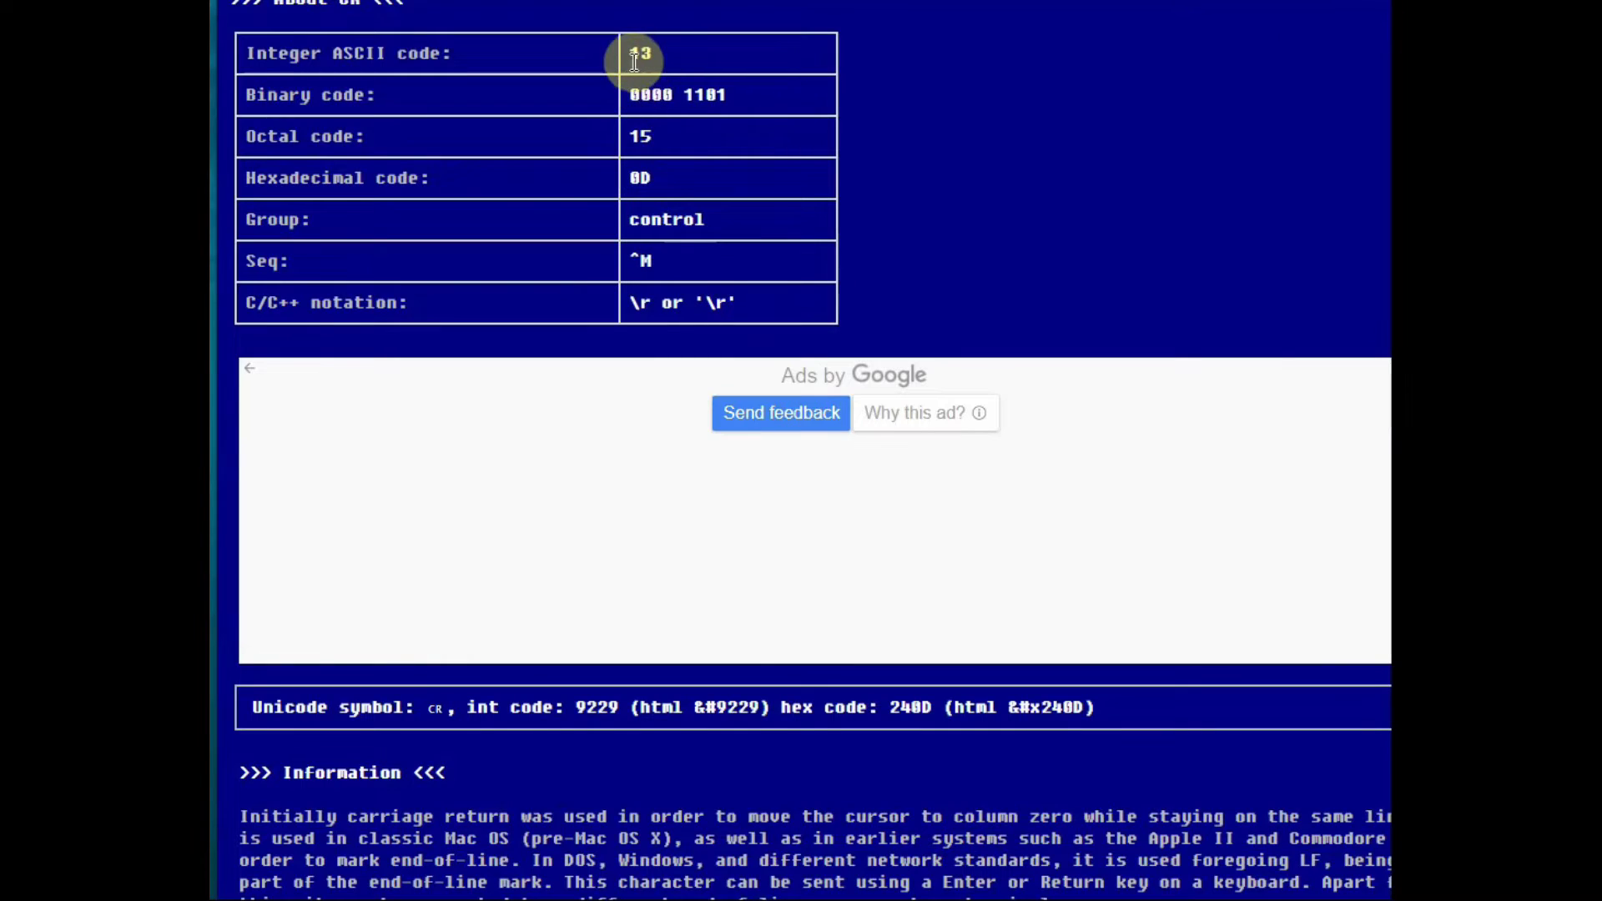
double_click(641, 53)
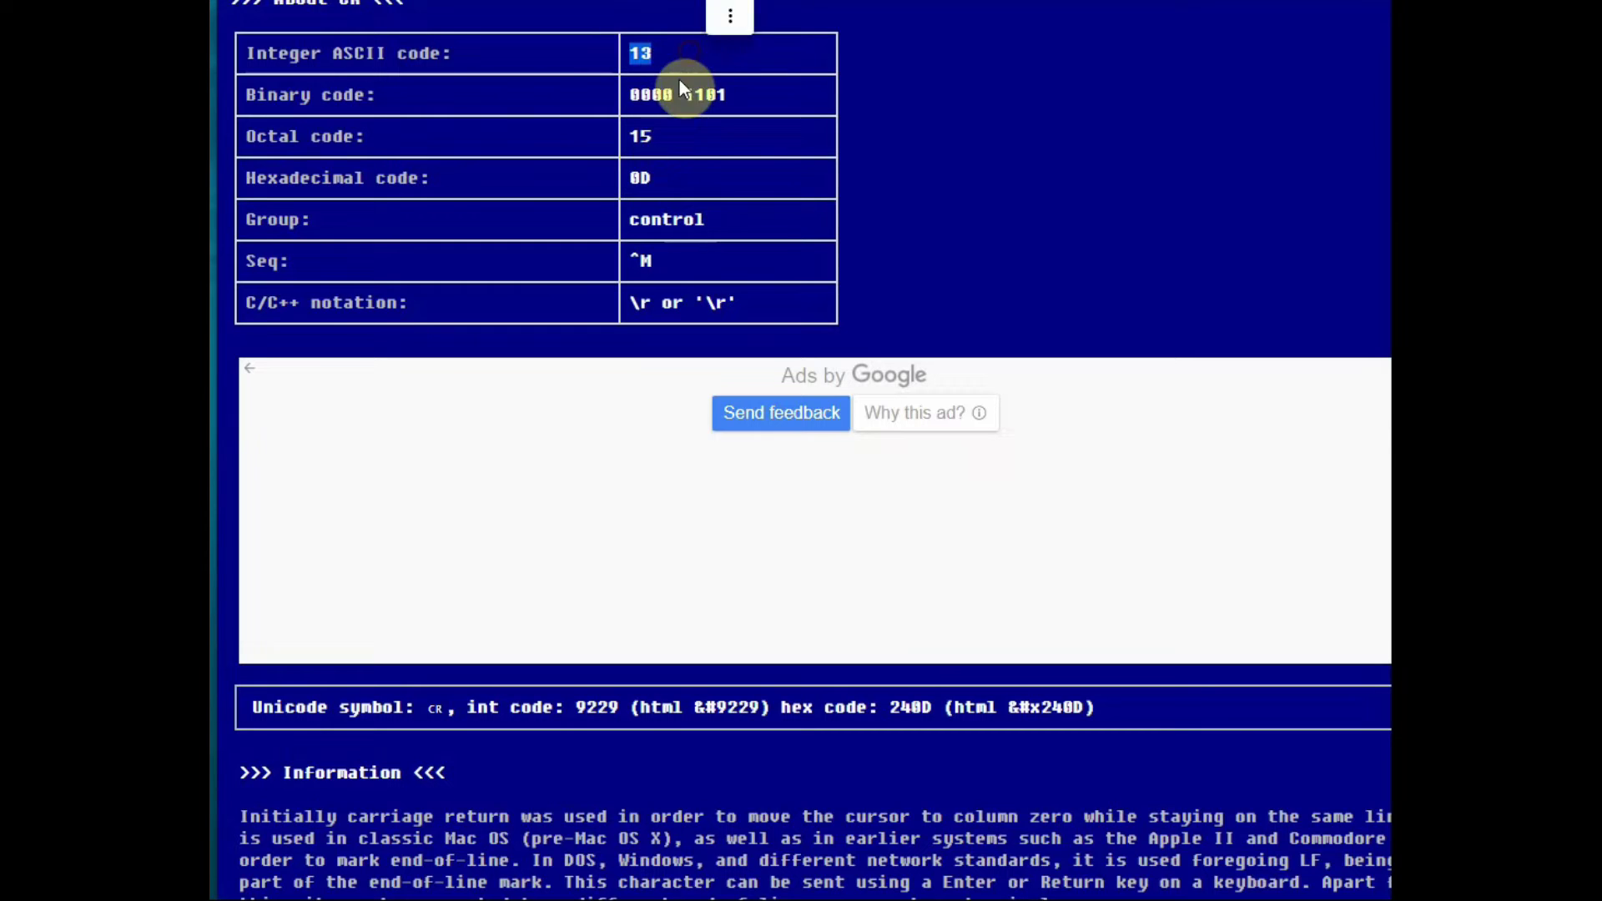
double_click(654, 178)
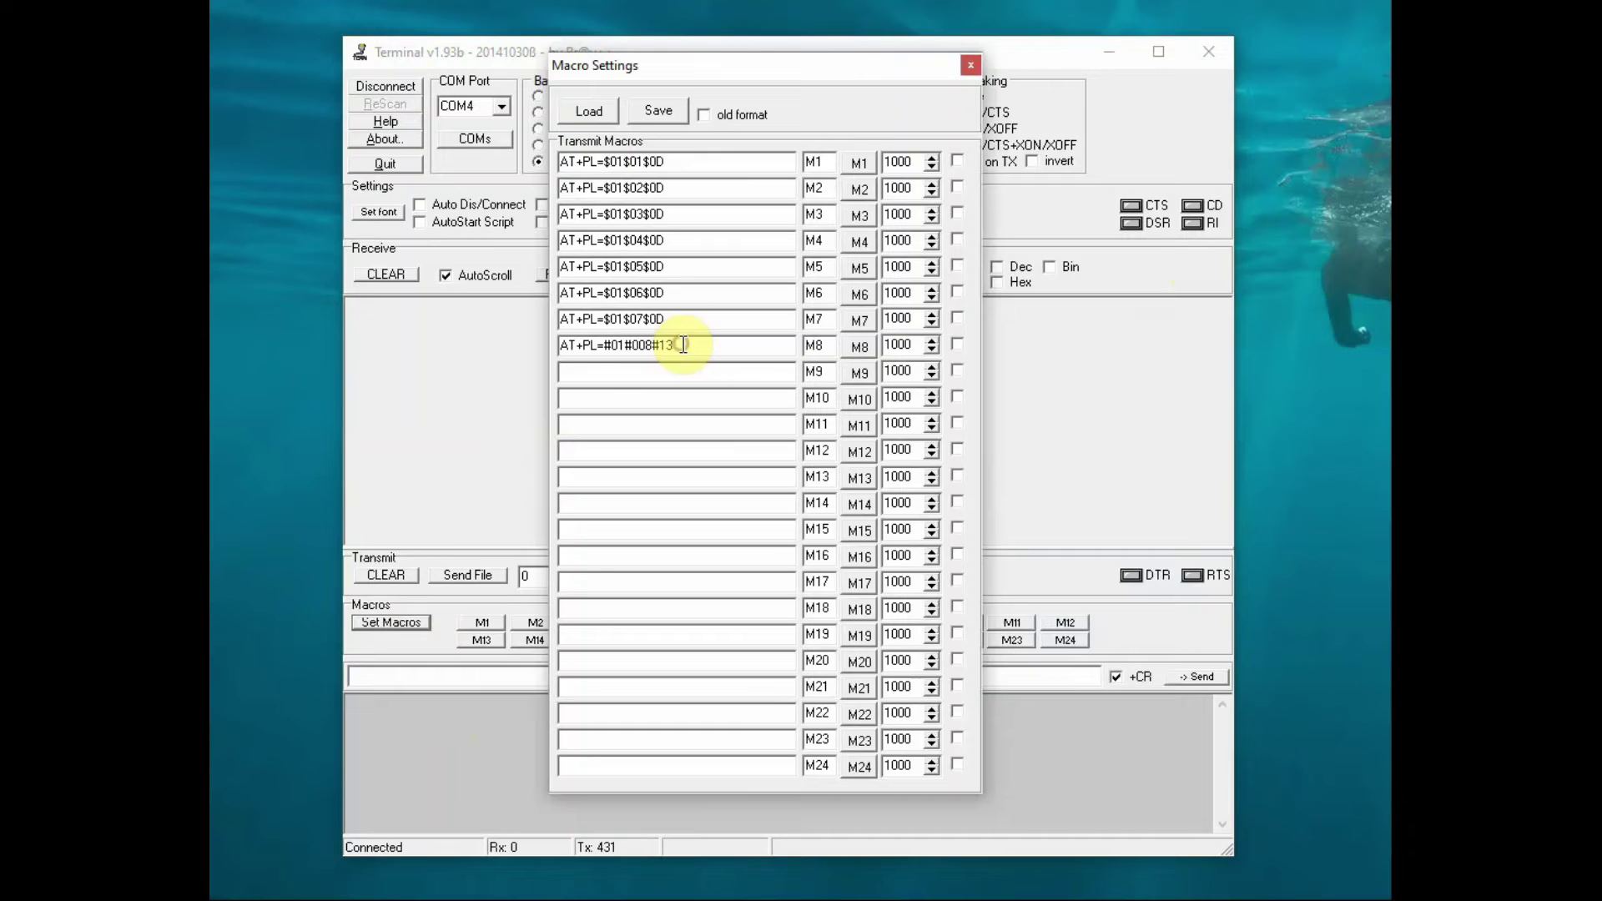
Return to the main Terminal window and send the edited macro M8 to the board
drag(680, 339, 528, 336)
click(485, 437)
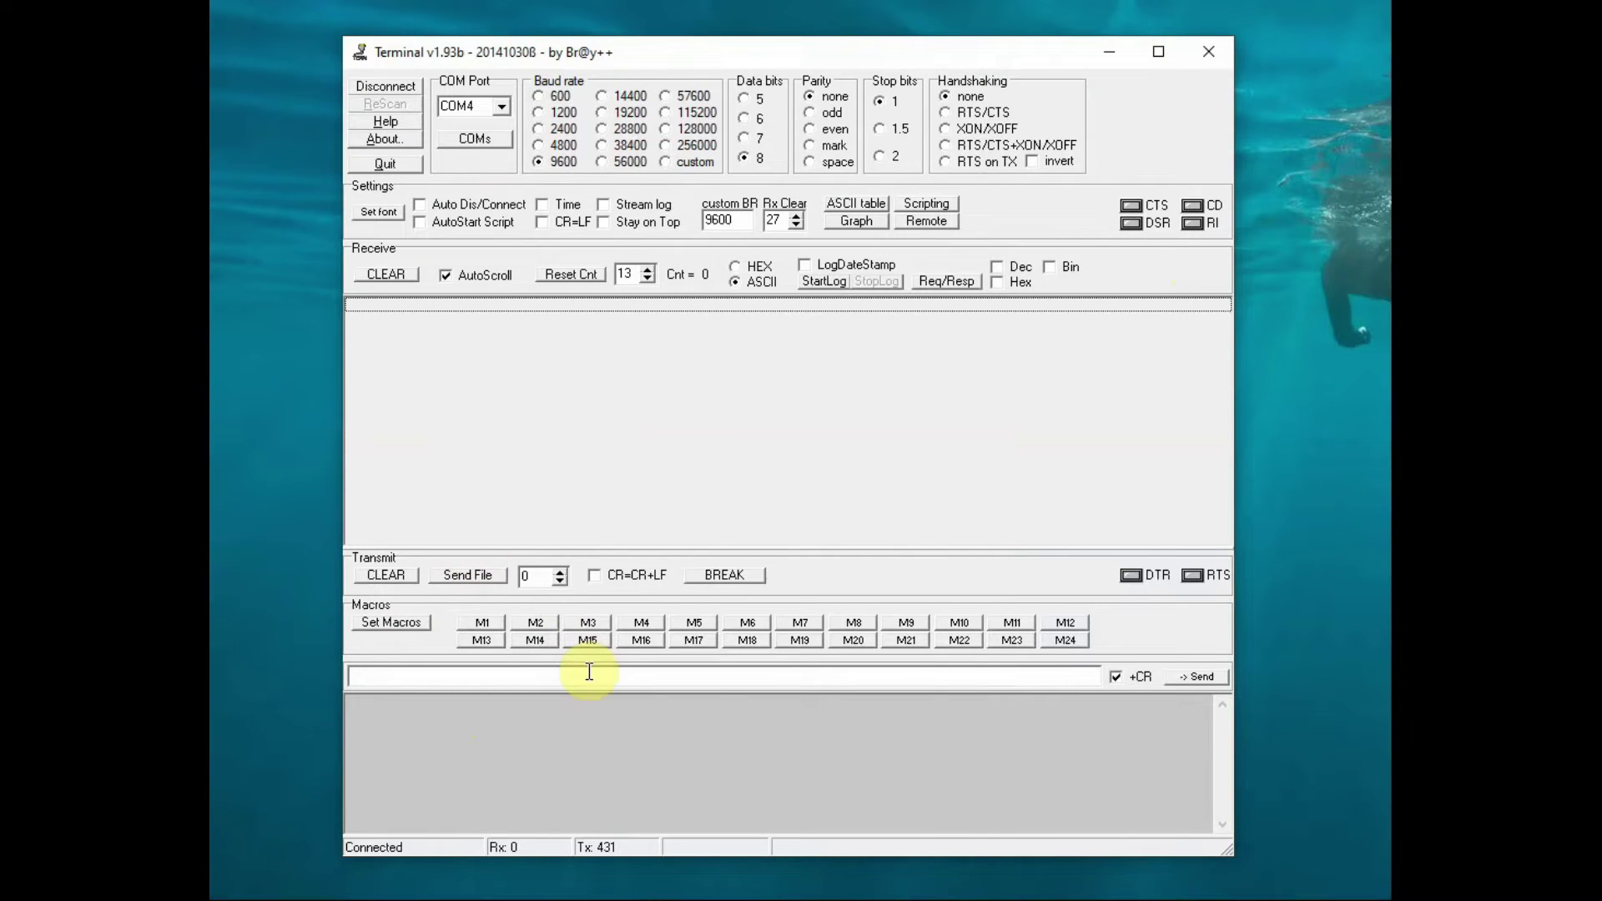
click(855, 623)
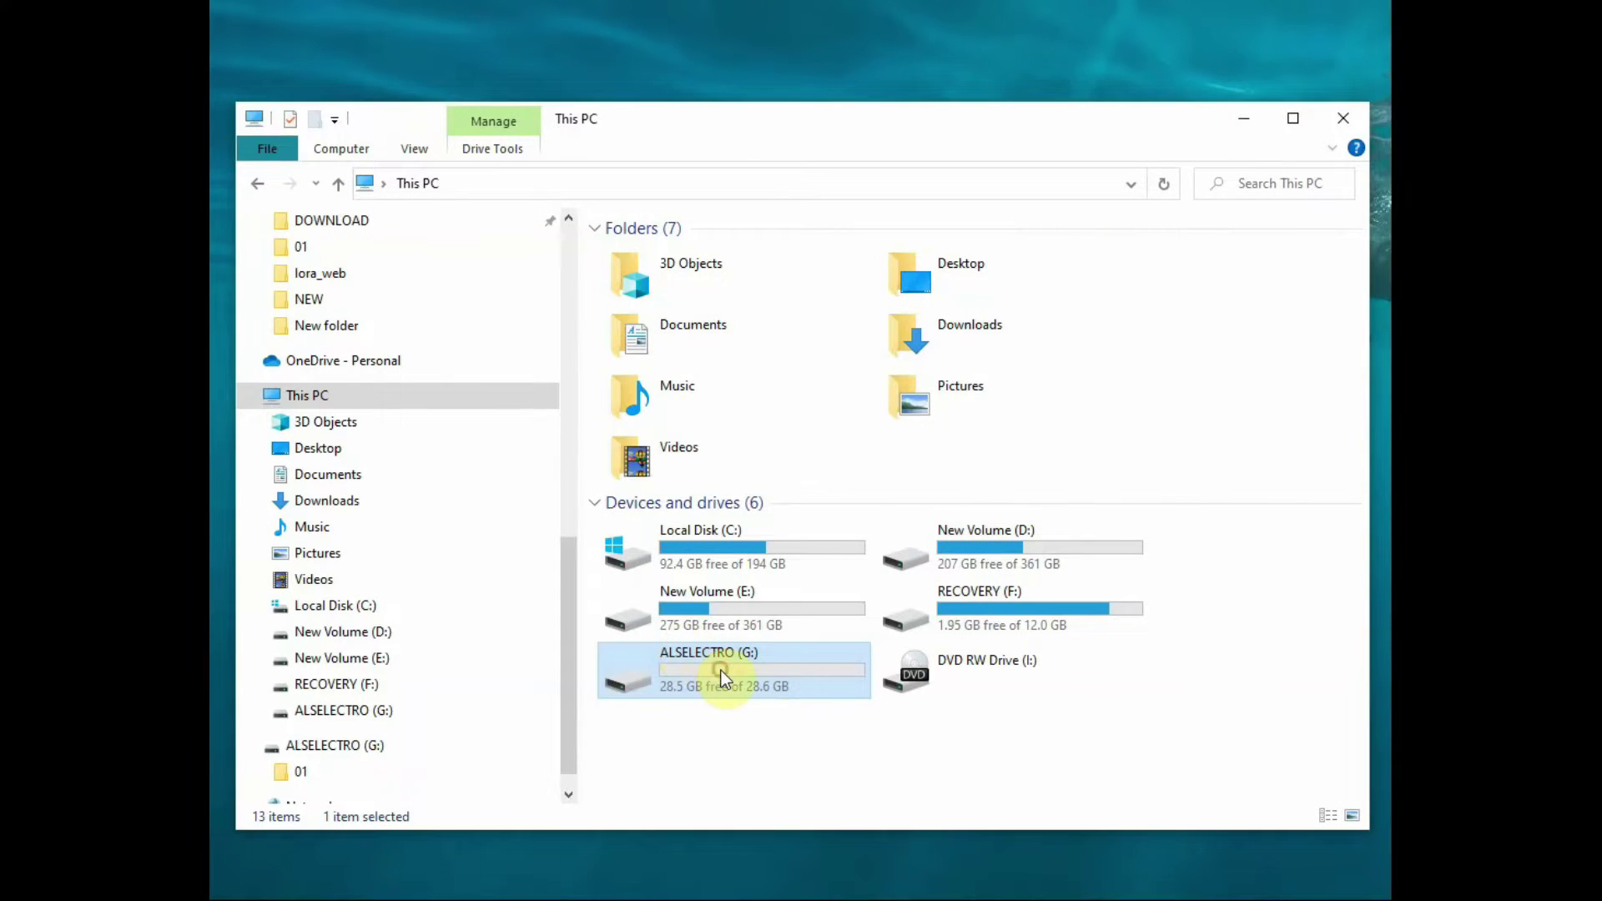
Quick-format the ALSELECTRO (G:) drive with the FAT32 file system and close the format dialog
right_click(721, 675)
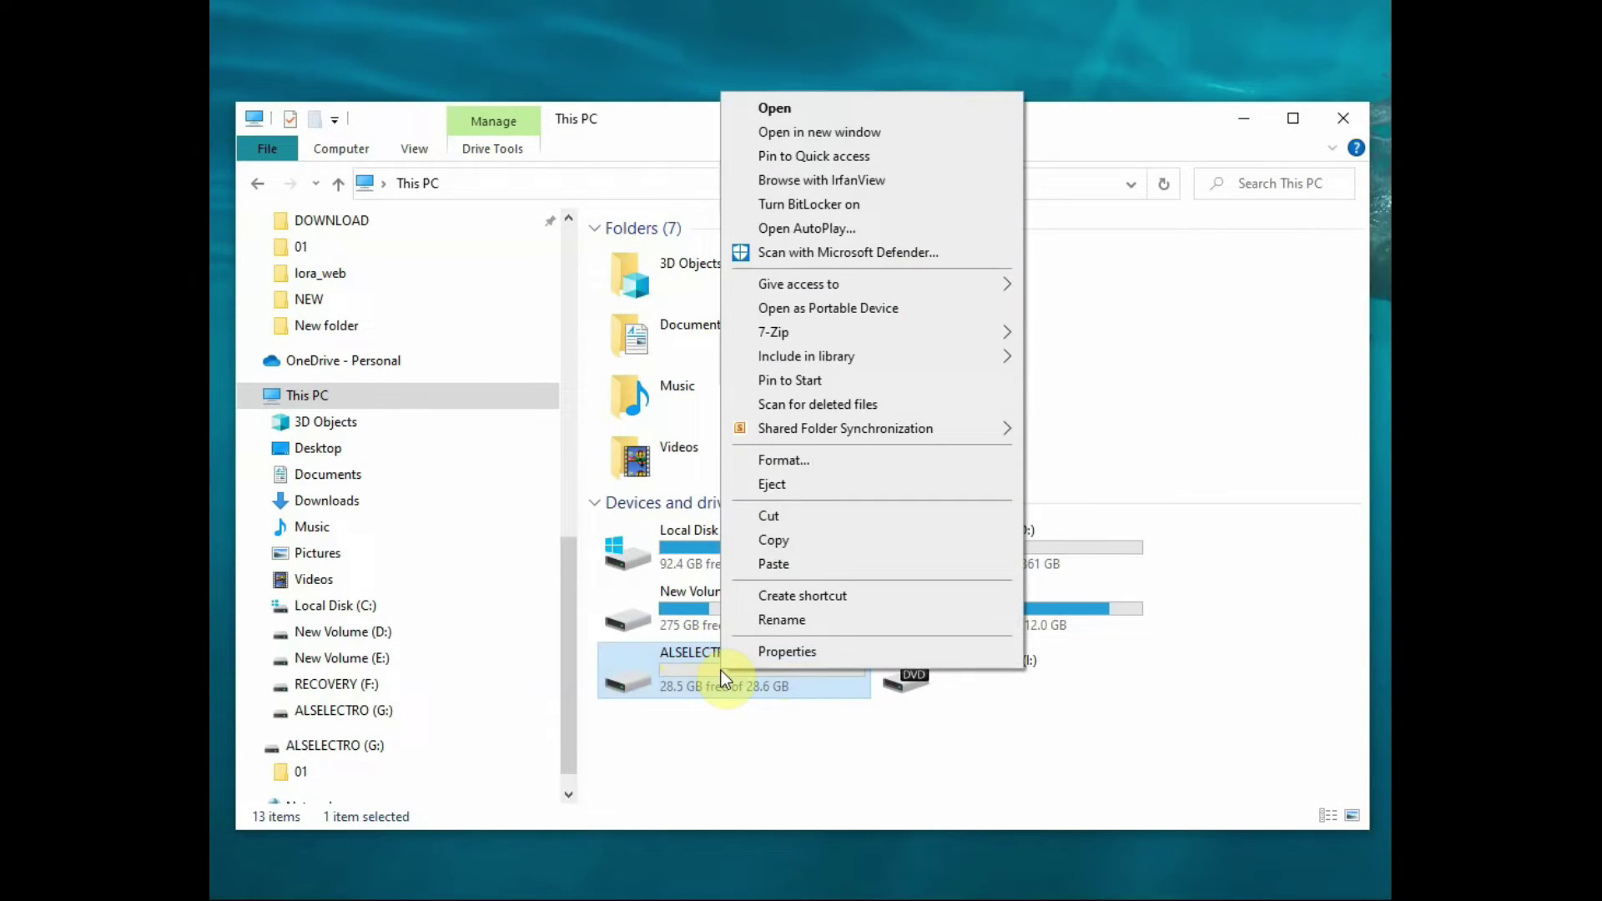
click(810, 456)
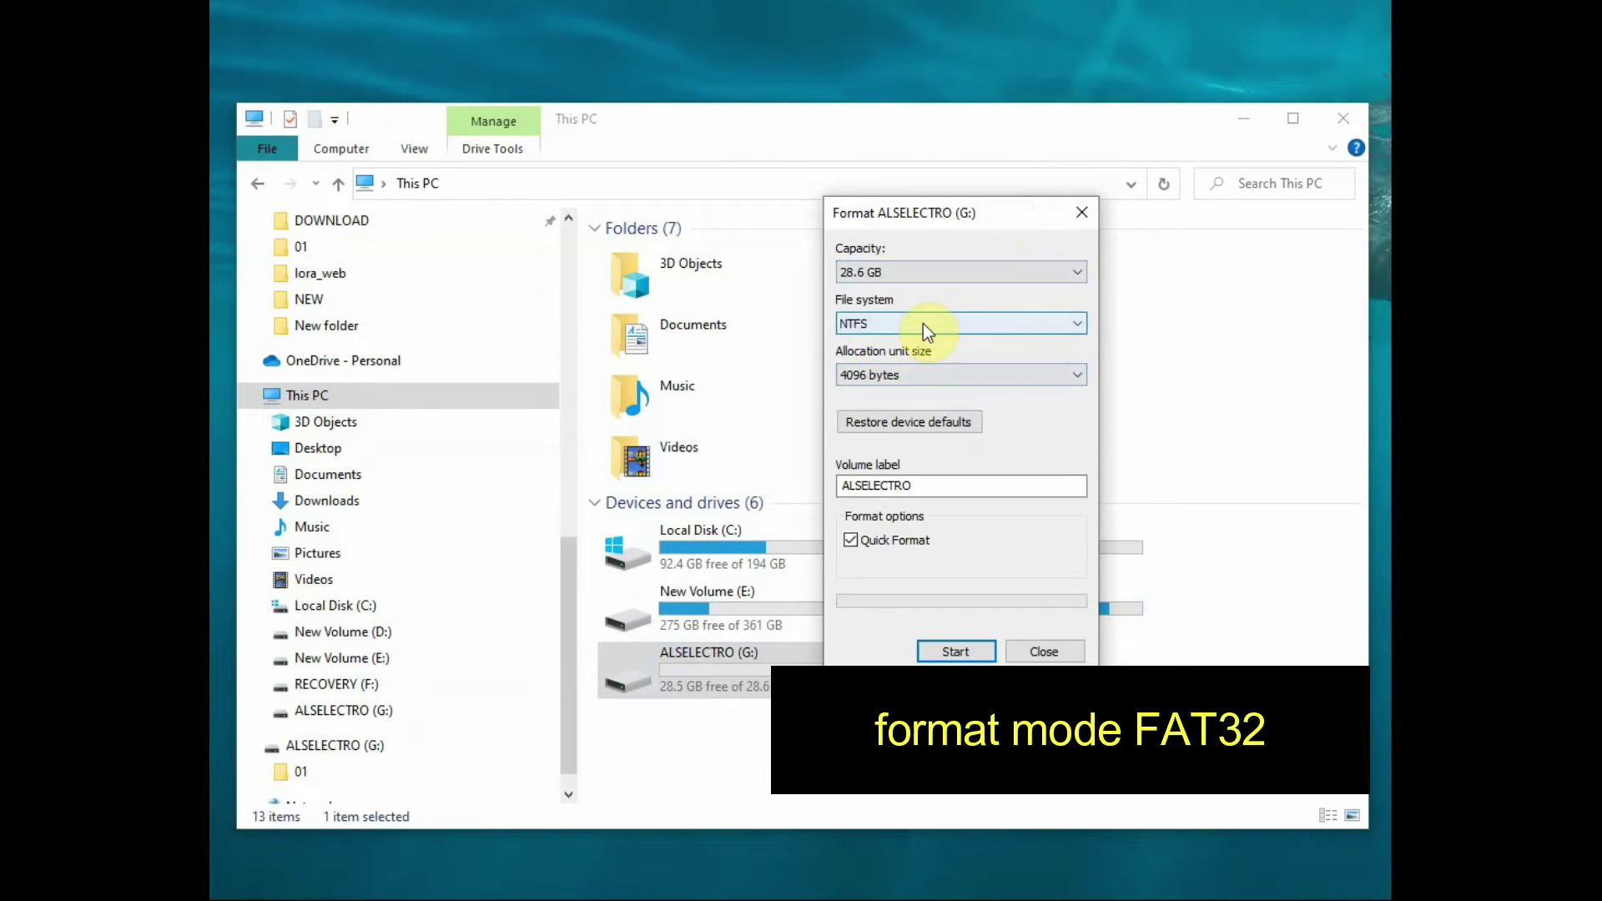
click(923, 324)
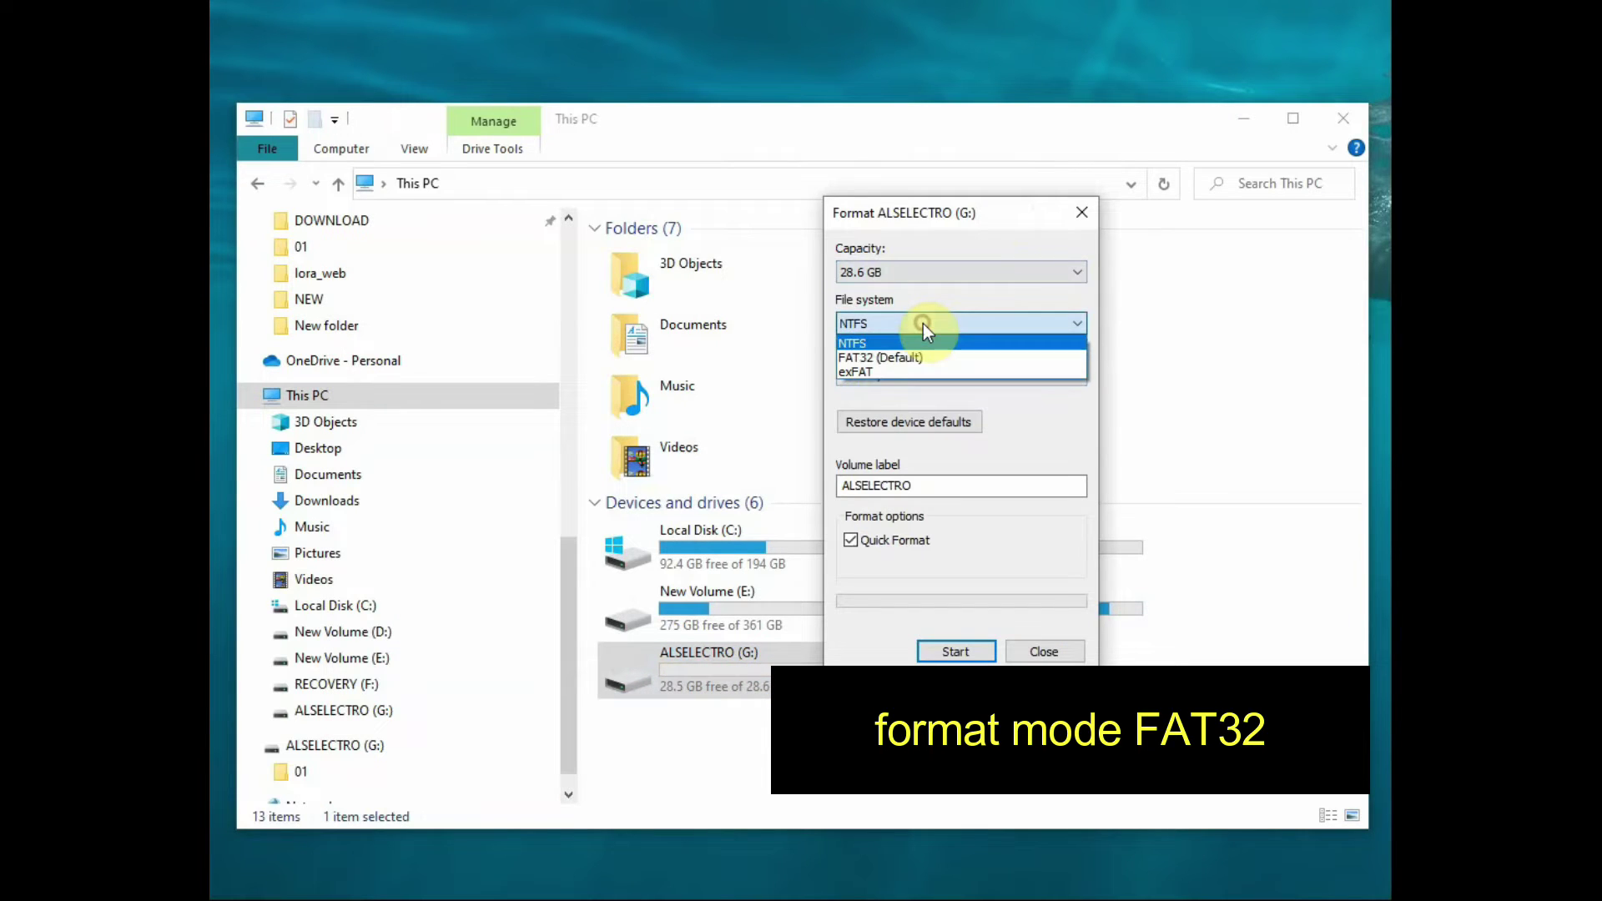
click(883, 359)
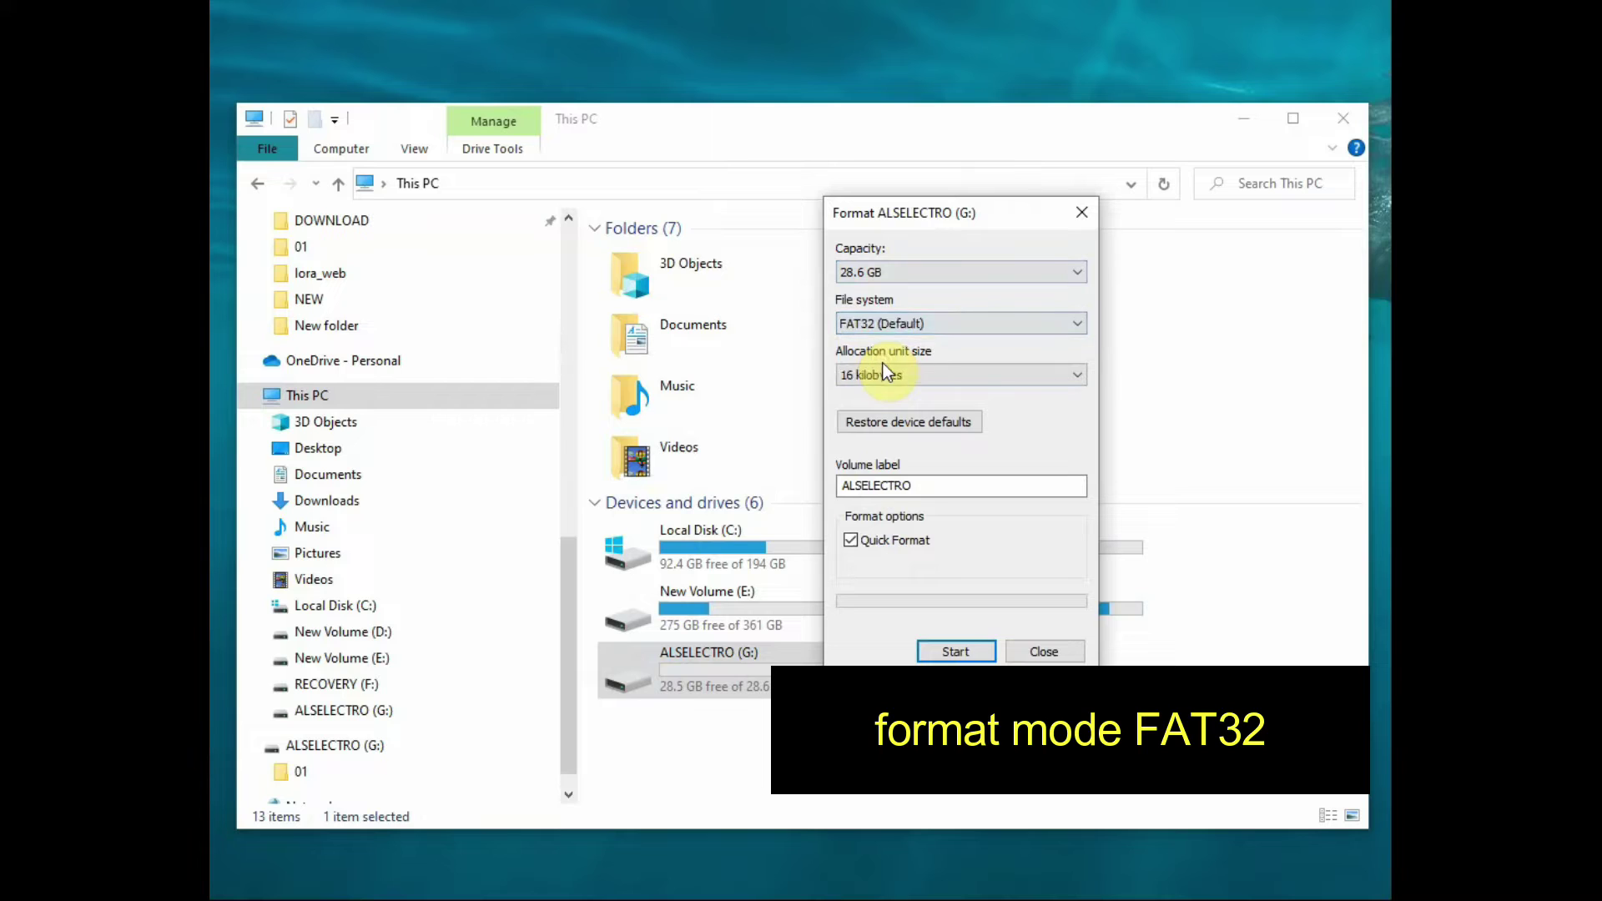
click(957, 652)
drag(1267, 235, 918, 253)
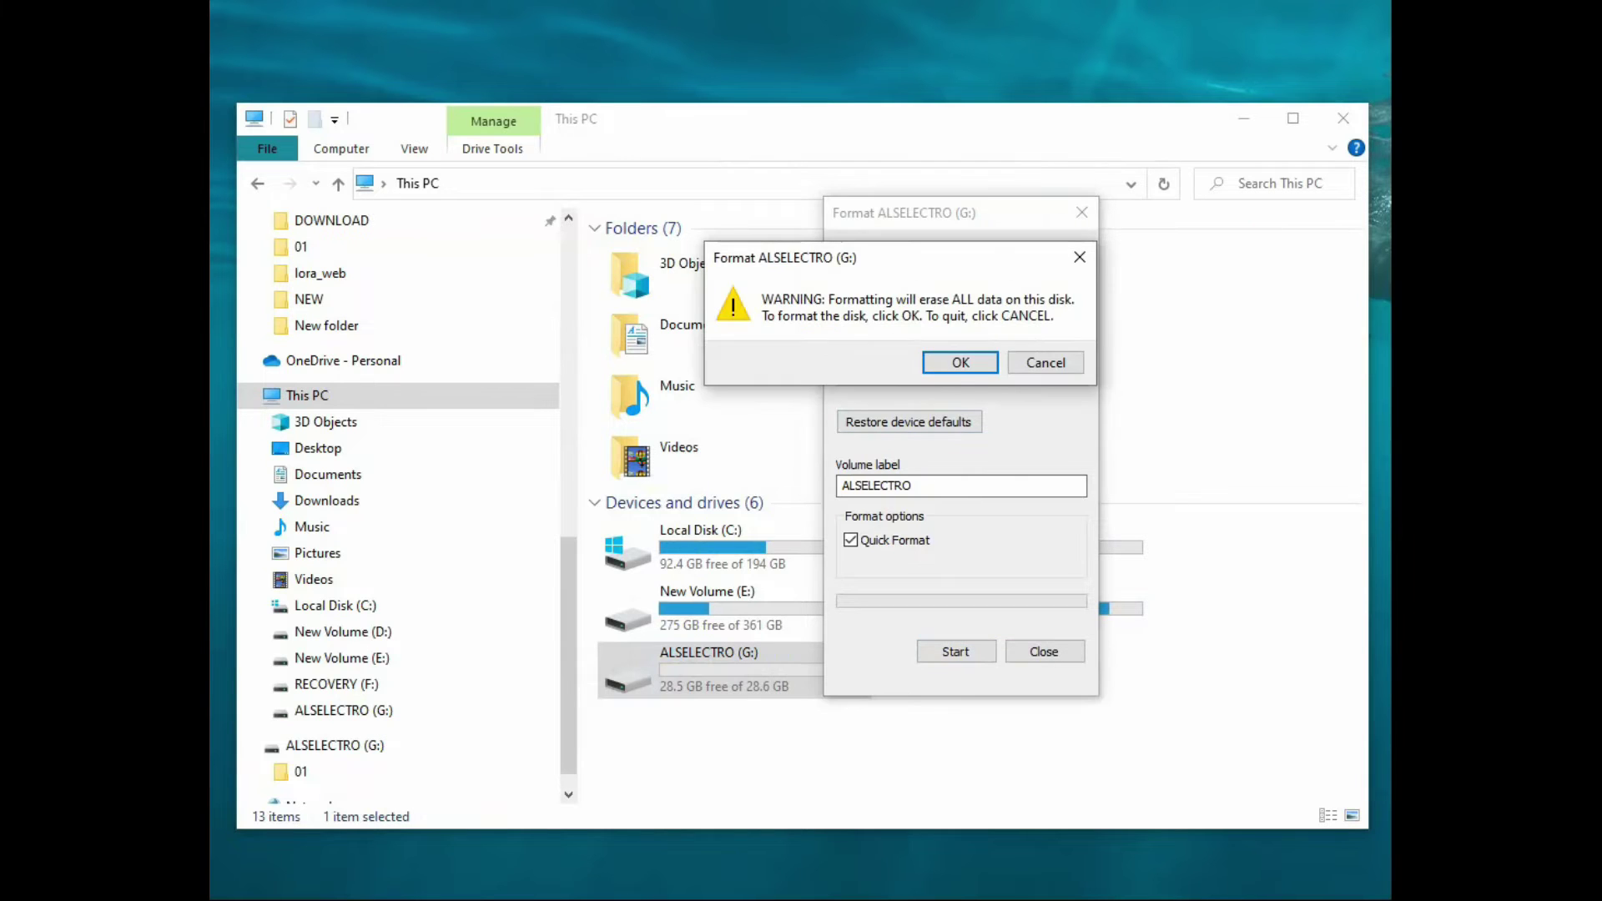
click(958, 364)
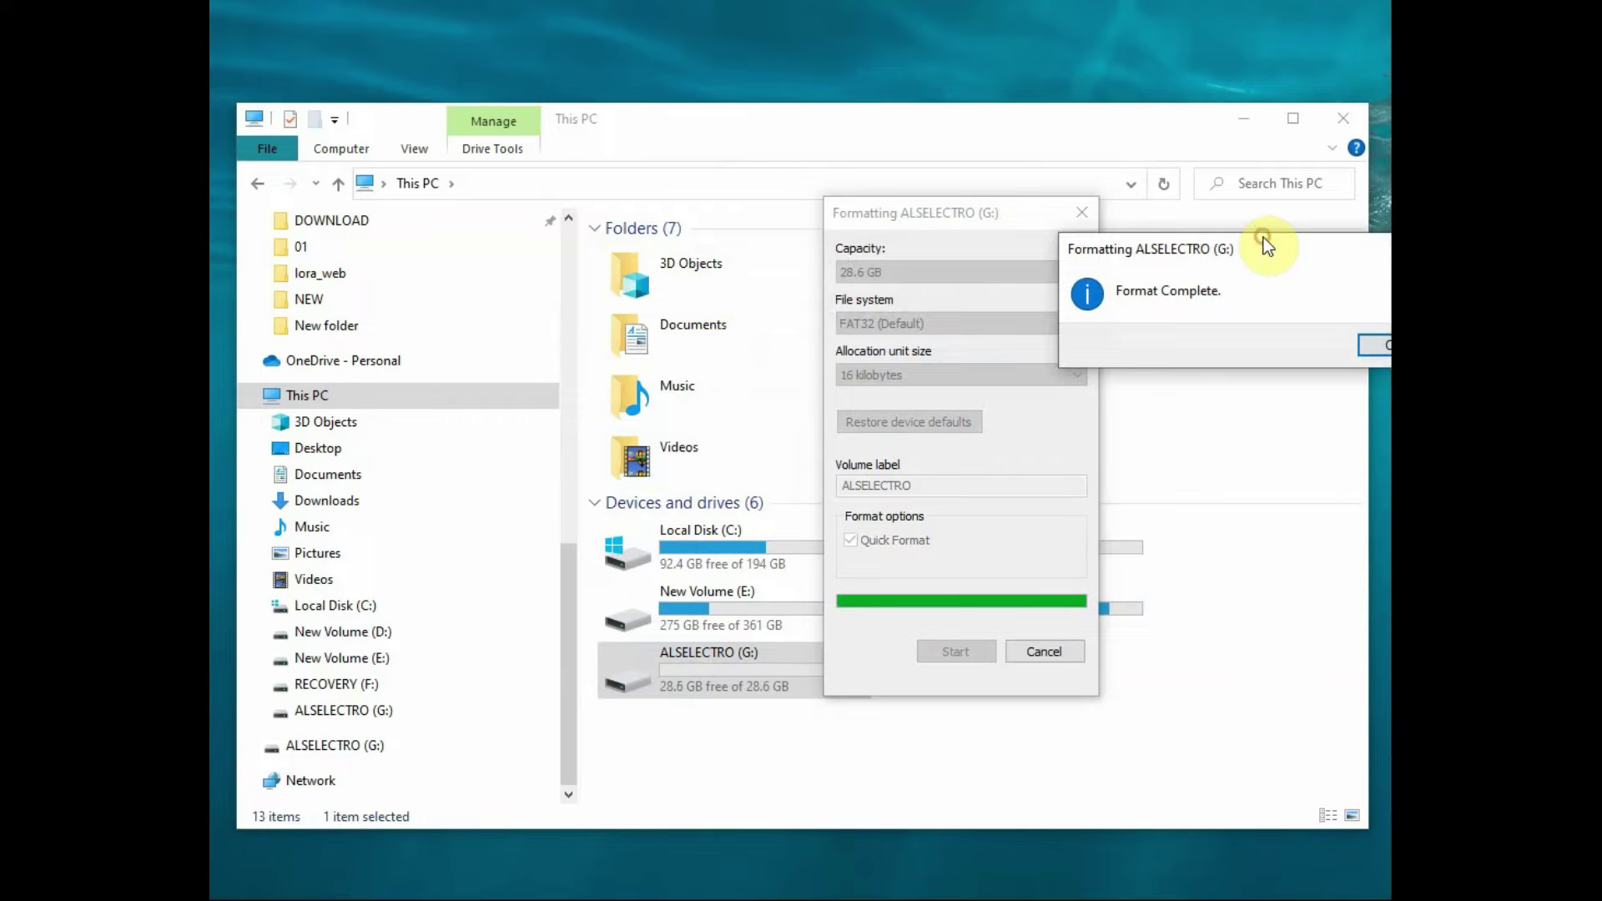
drag(1266, 243, 1013, 234)
click(1140, 314)
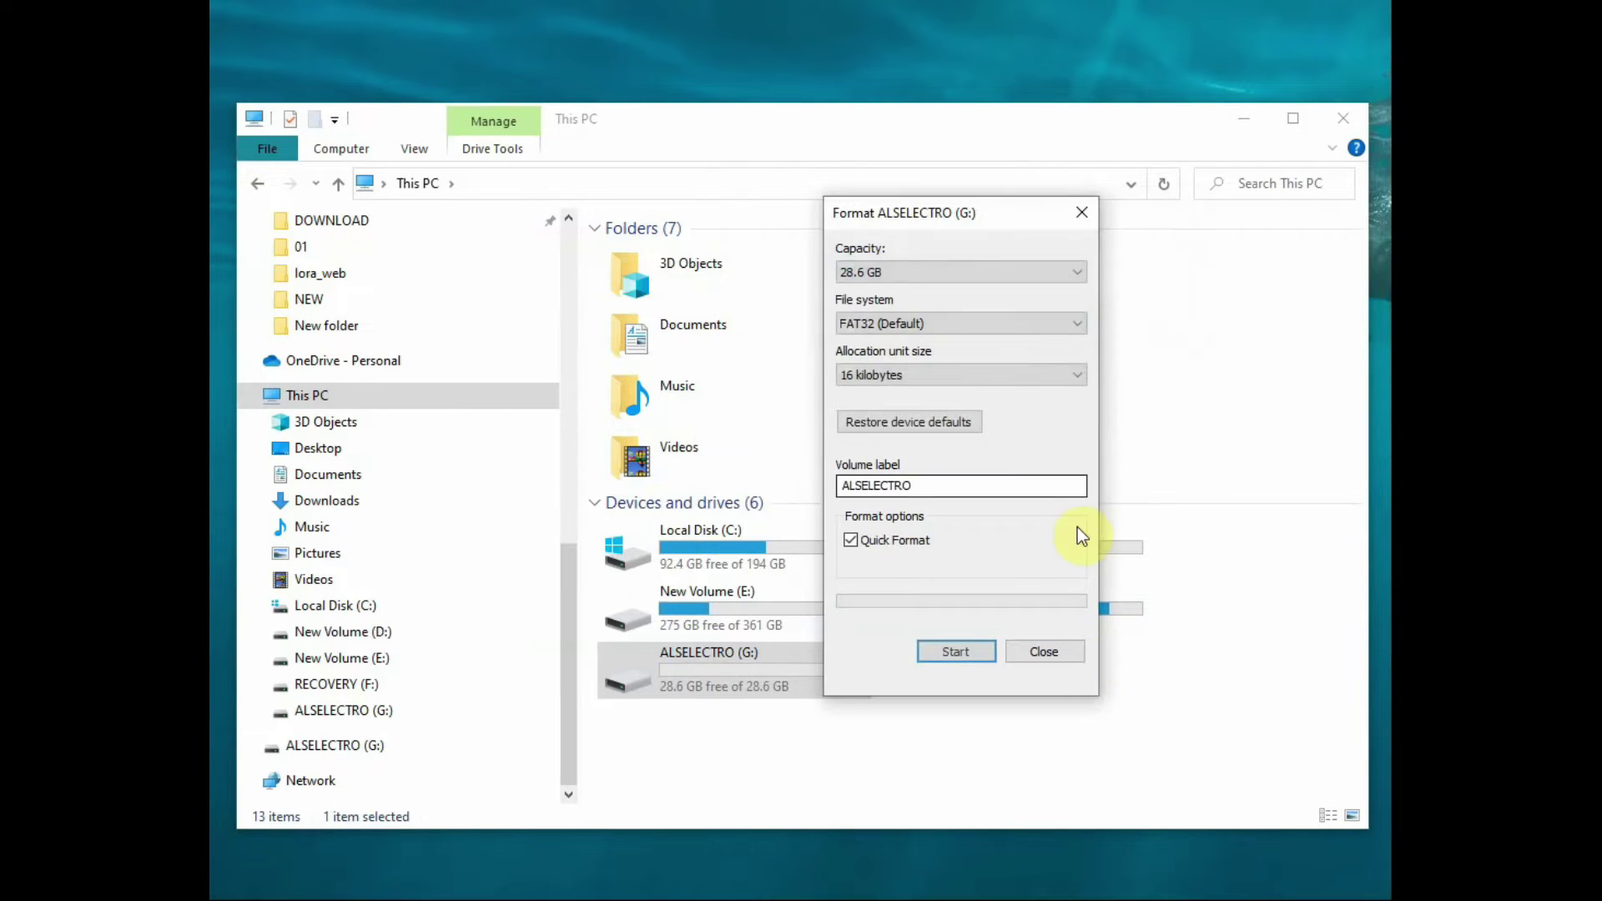
click(1058, 652)
Create a folder named 01 in the root of the ALSELECTRO (G:) drive
right_click(753, 265)
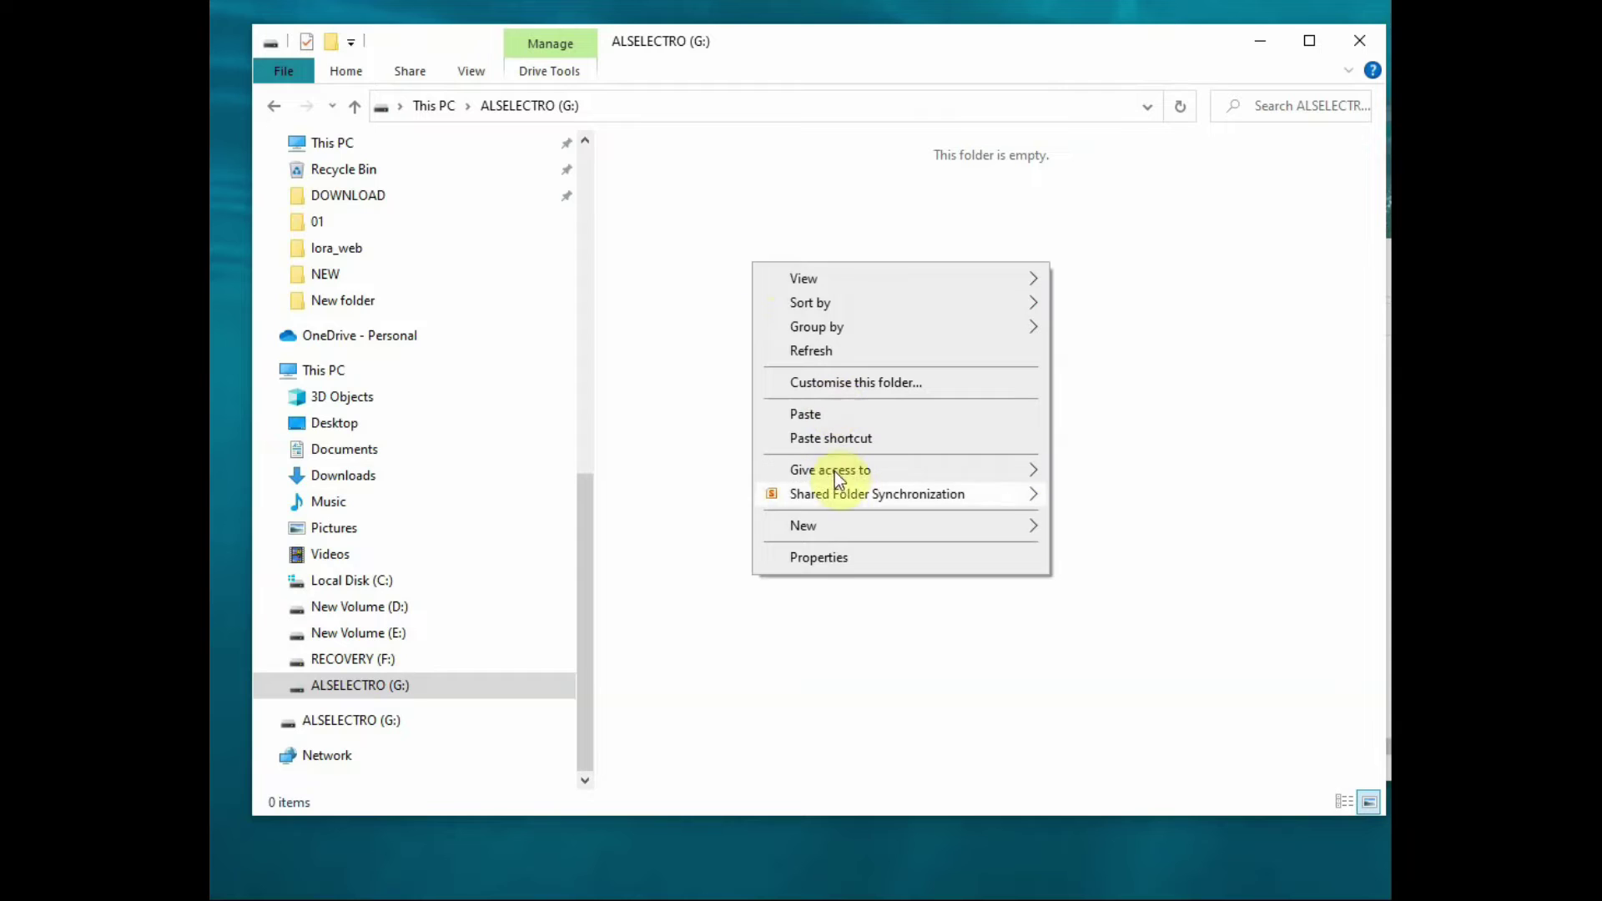
mouse_move(833, 528)
click(1091, 531)
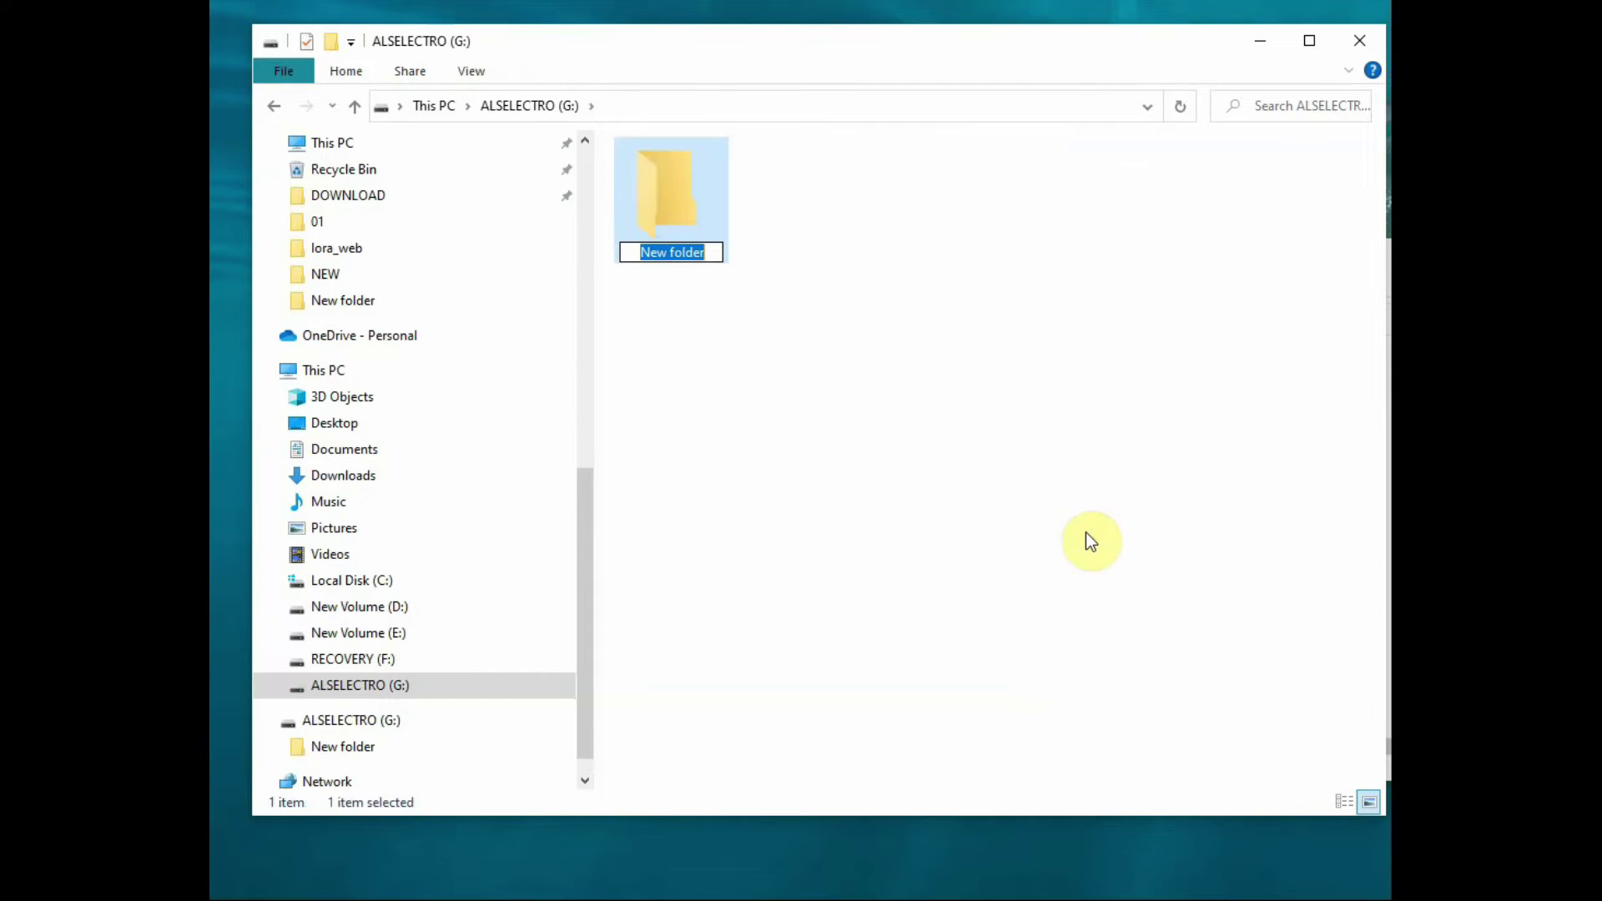
text(0)
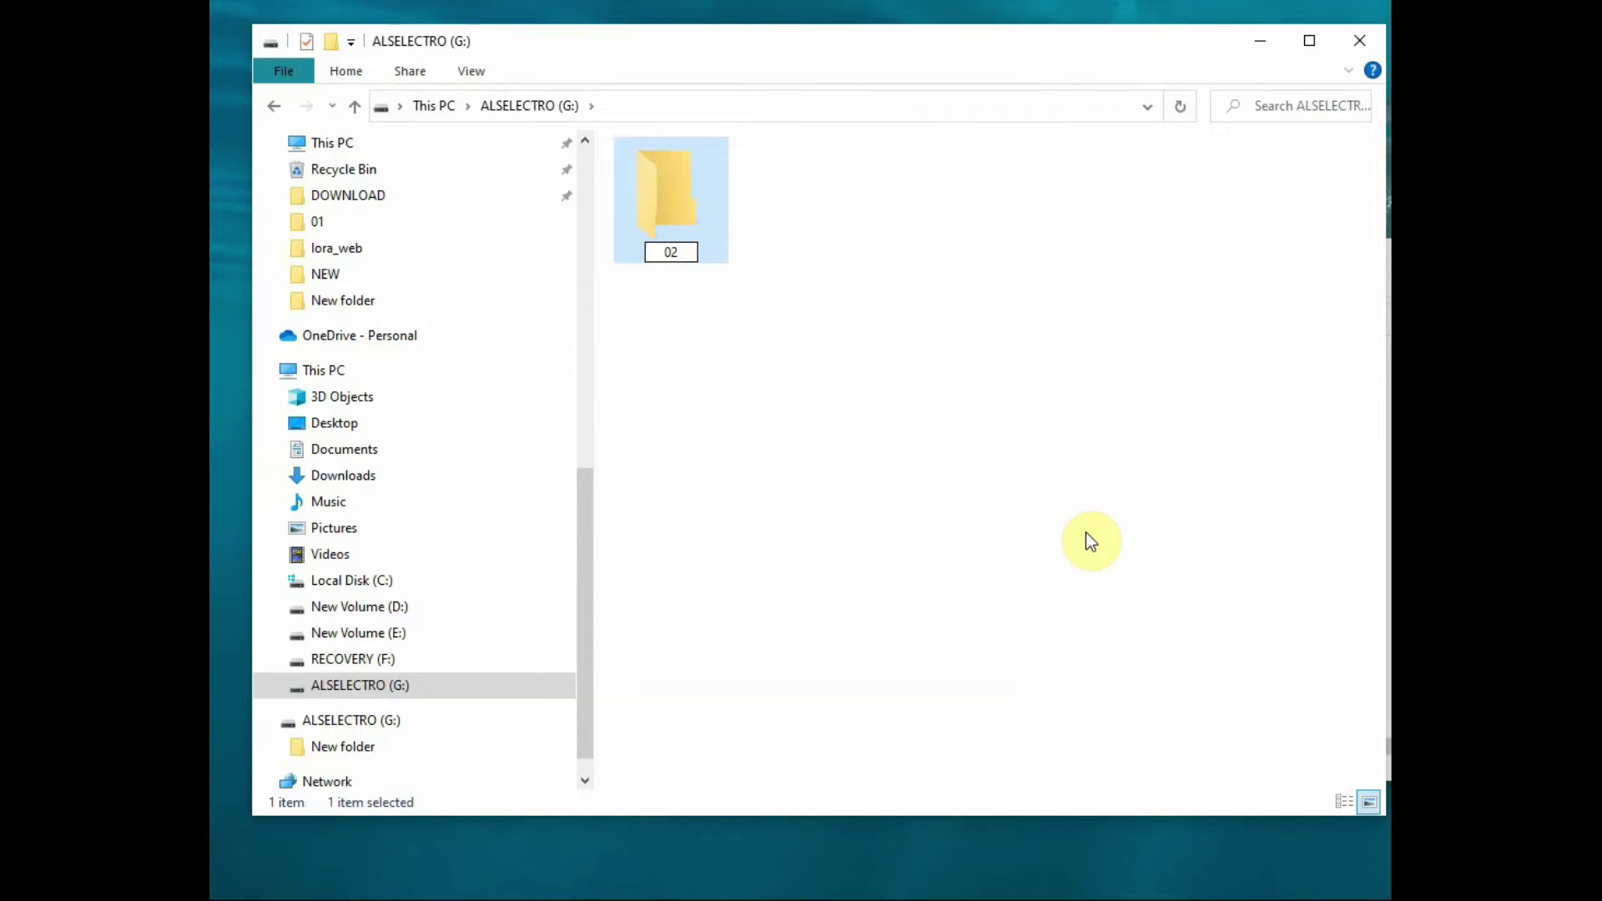
text(1)
key(Return)
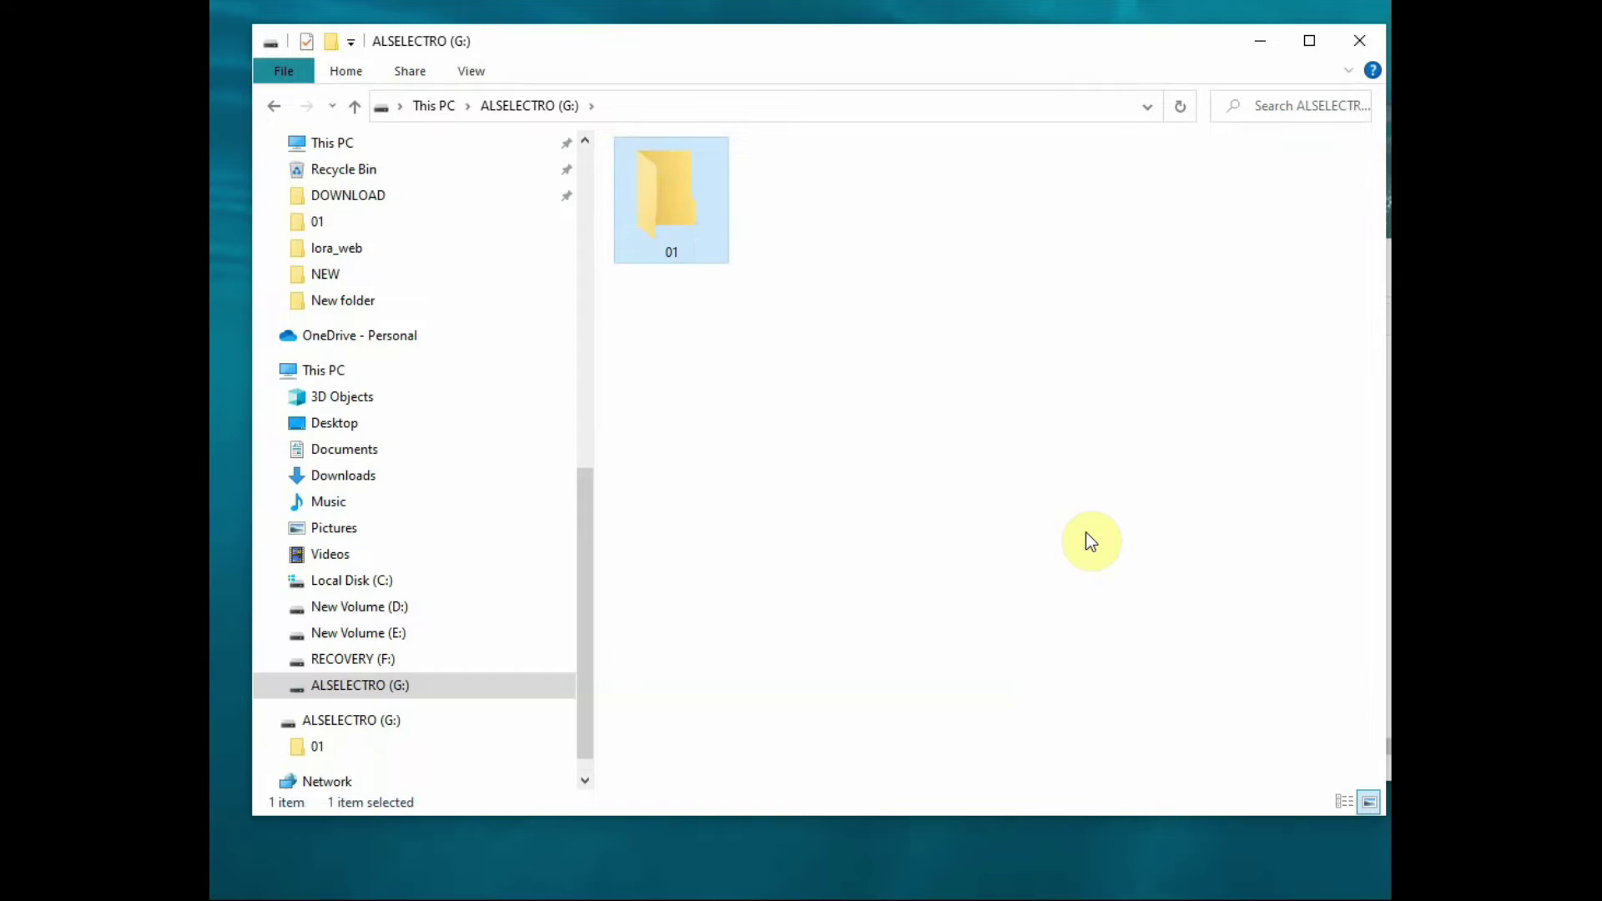
Create a second folder named 02 beside folder 01 on the ALSELECTRO (G:) drive
right_click(913, 378)
mouse_move(1020, 665)
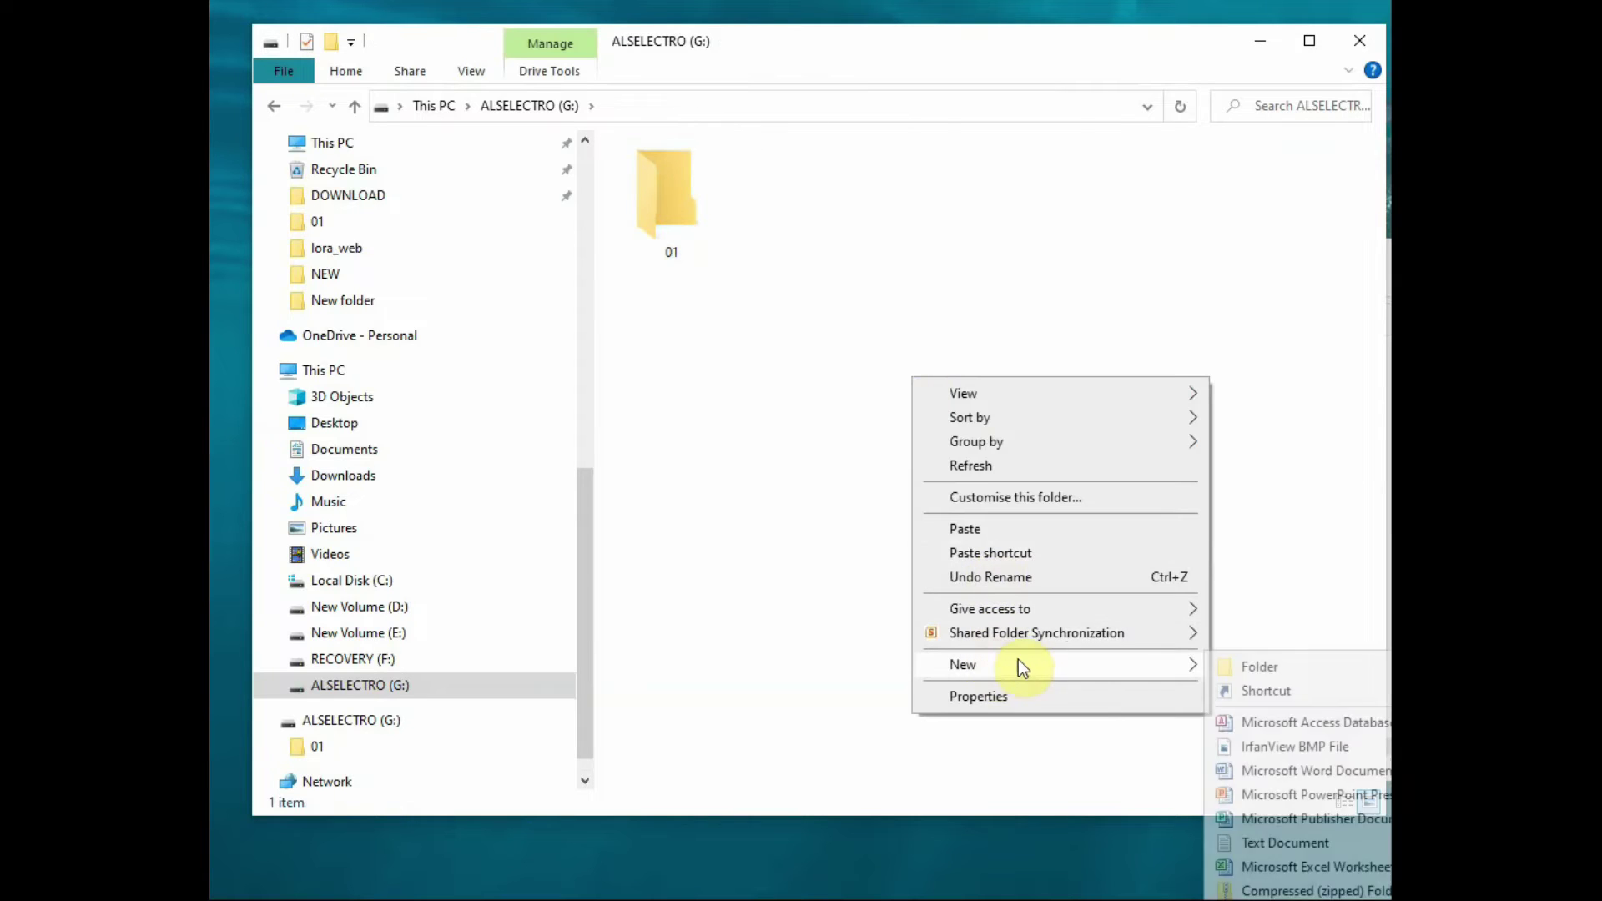
click(1225, 668)
text(0)
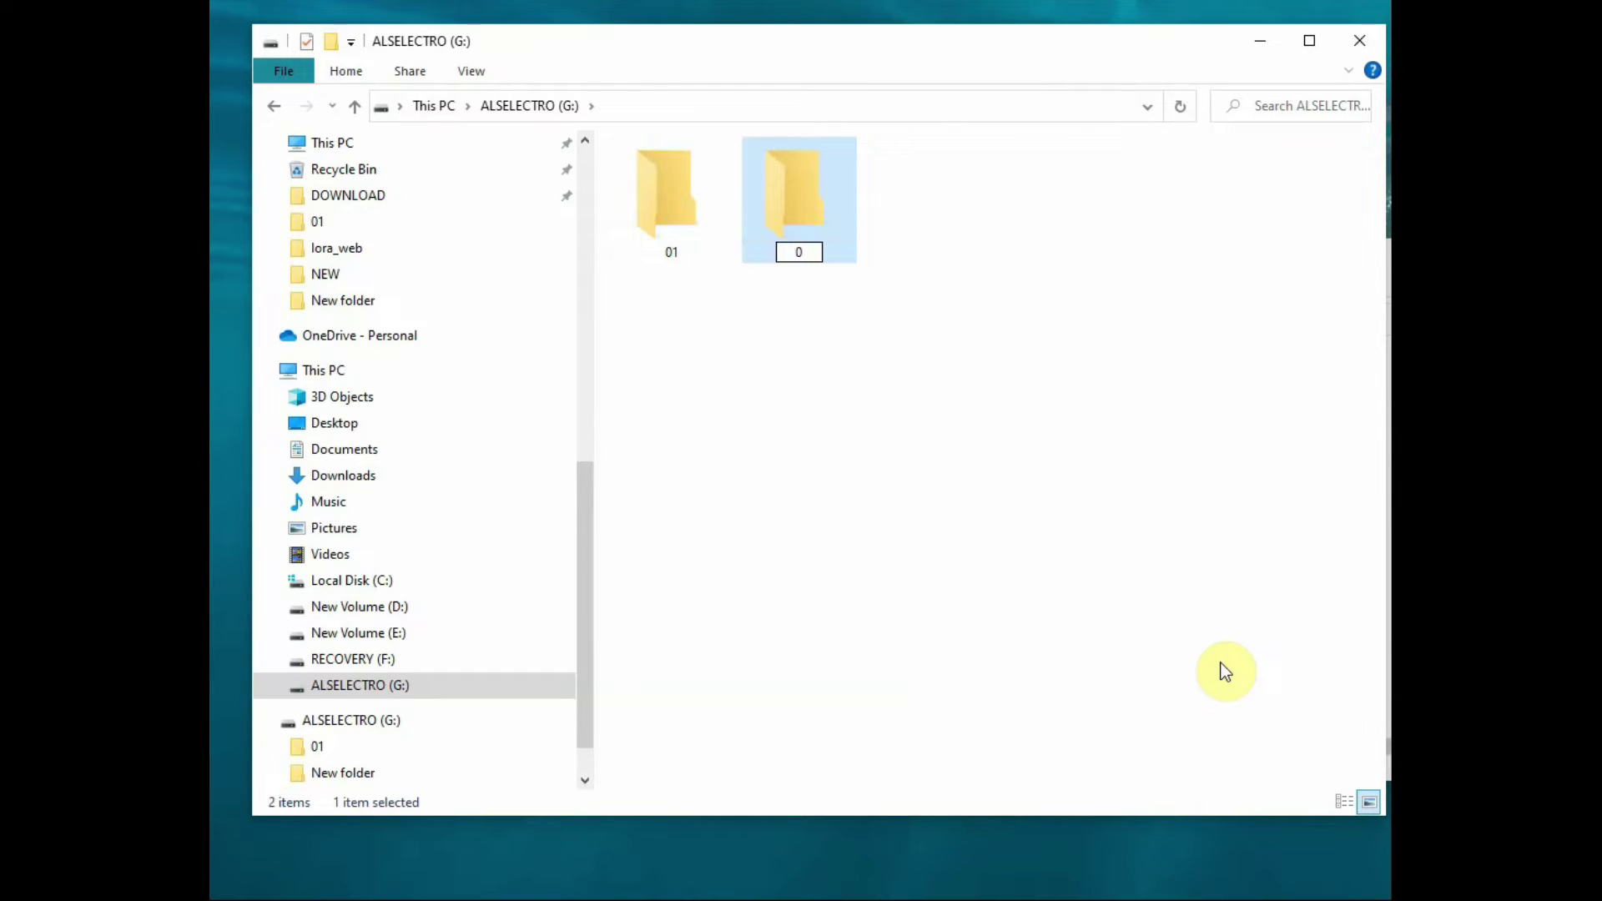
text(2)
key(Return)
Copy 001.mp3 through 008.mp3 from the voice_playback subfolder on drive D: into folder 01 on the G: drive
key(alt+Tab)
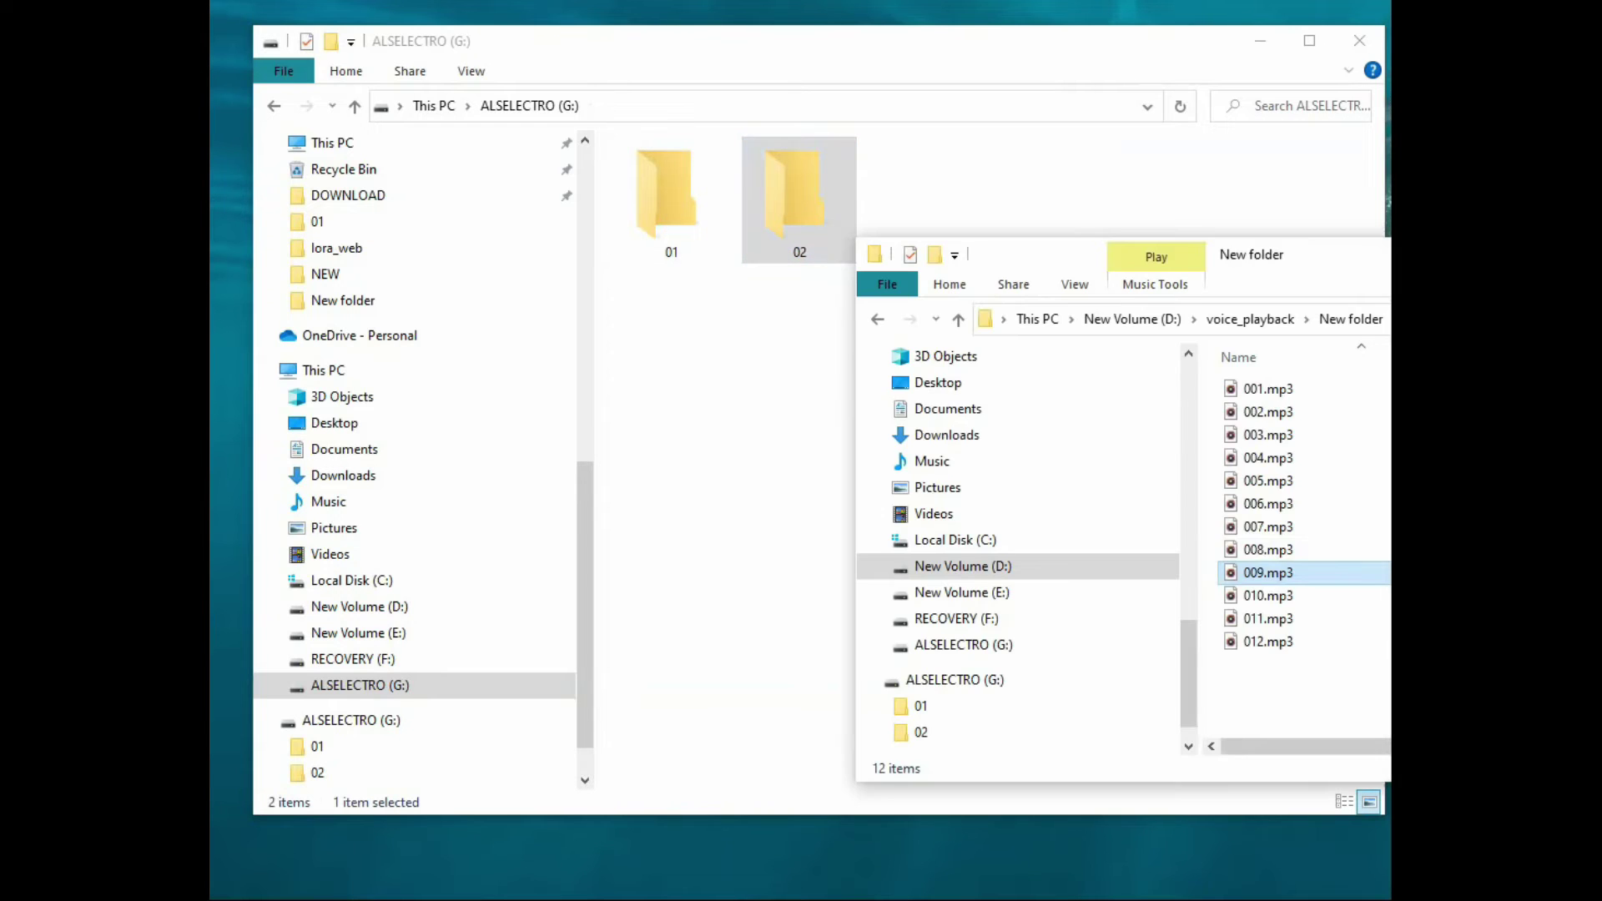
click(1260, 388)
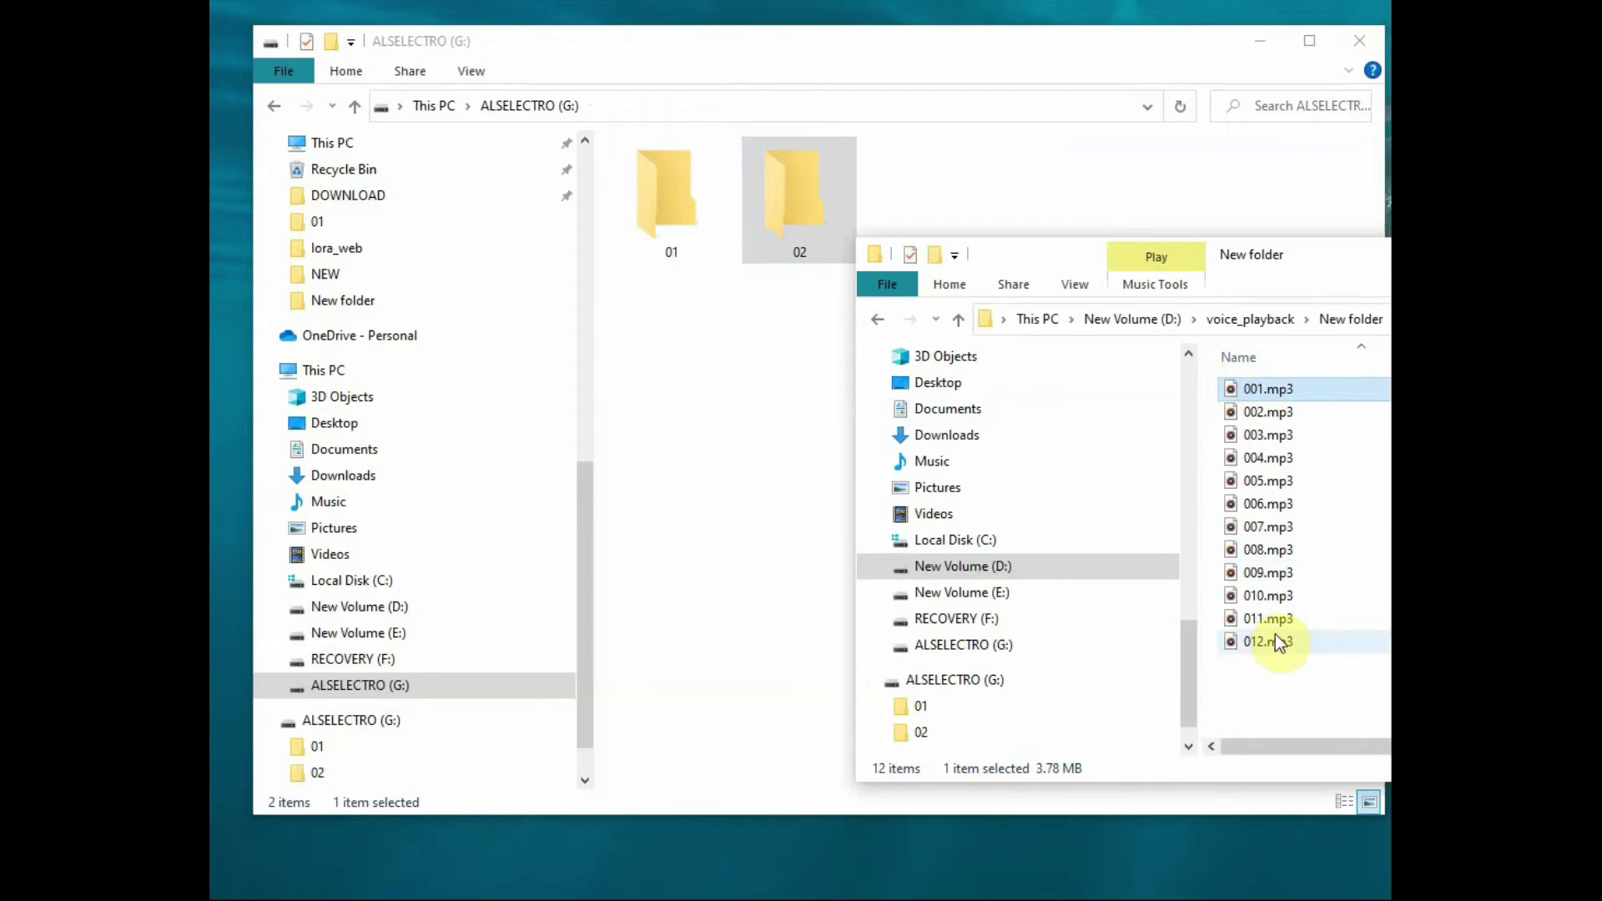
shift+click(1275, 553)
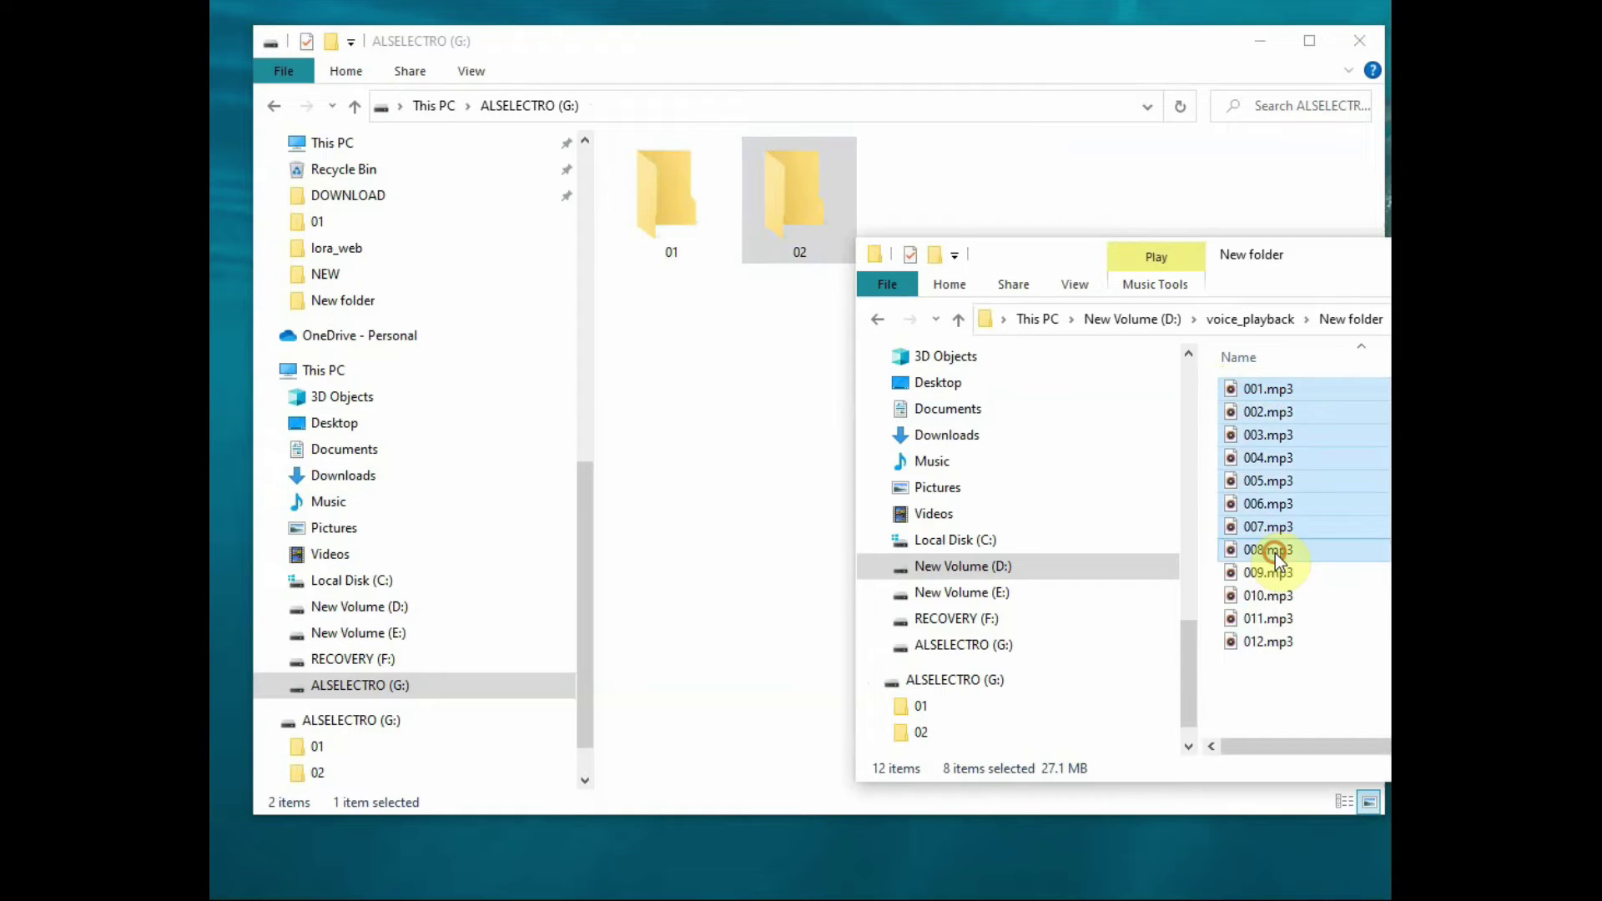
drag(1287, 495, 673, 234)
click(1277, 595)
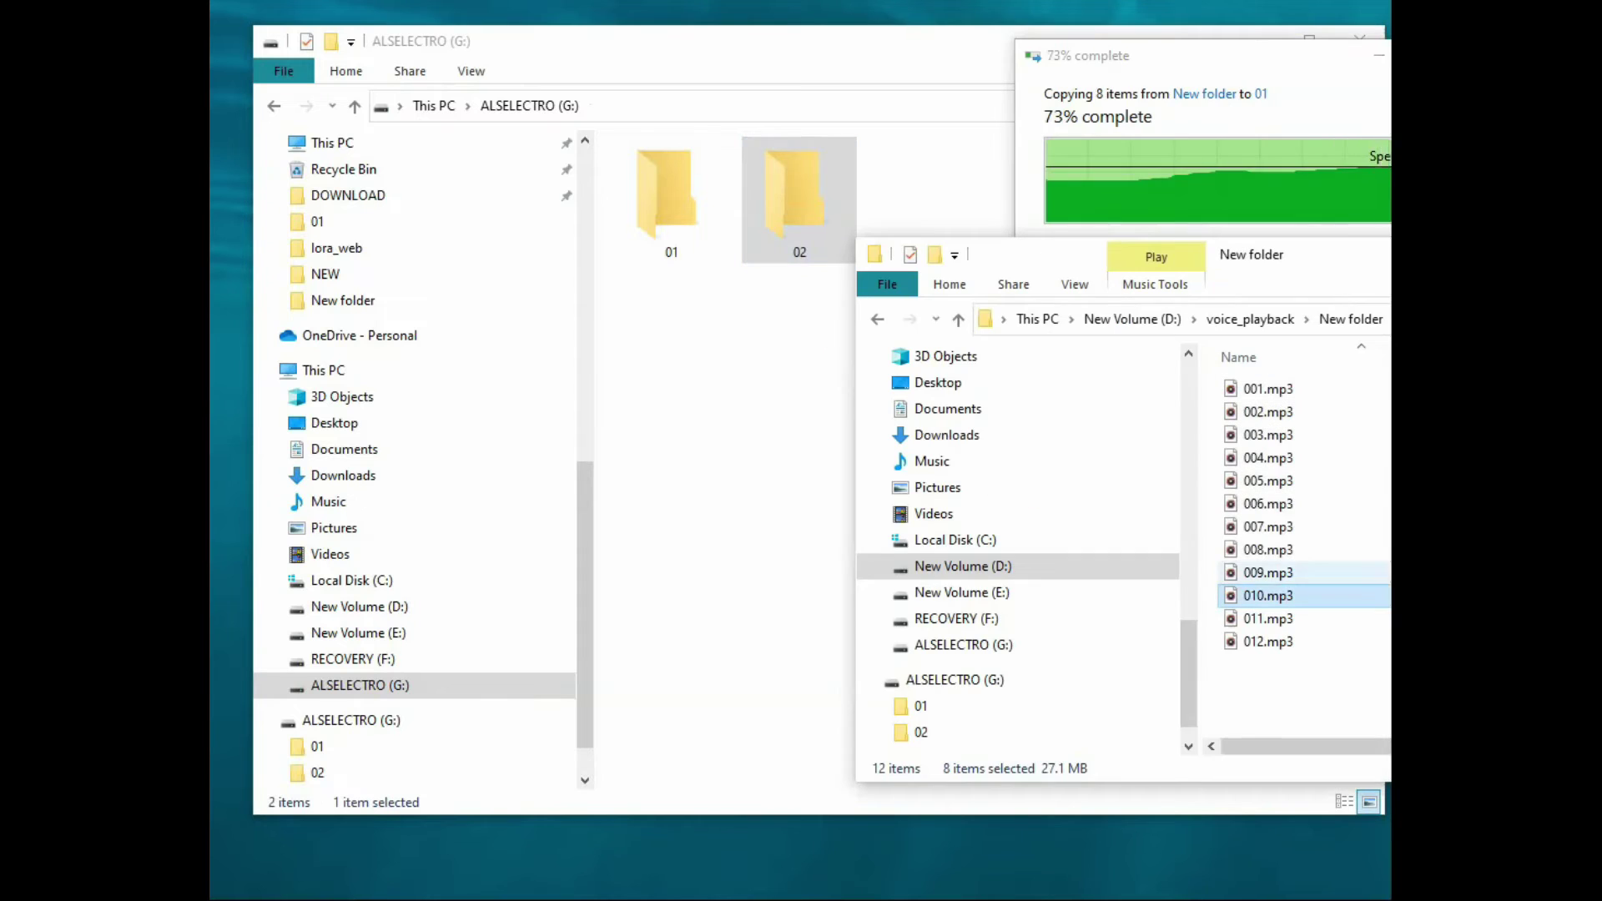
Copy 009.mp3 through 012.mp3 from the voice_playback subfolder on drive D: into folder 02 on the G: drive
click(1240, 268)
drag(1239, 267, 1216, 257)
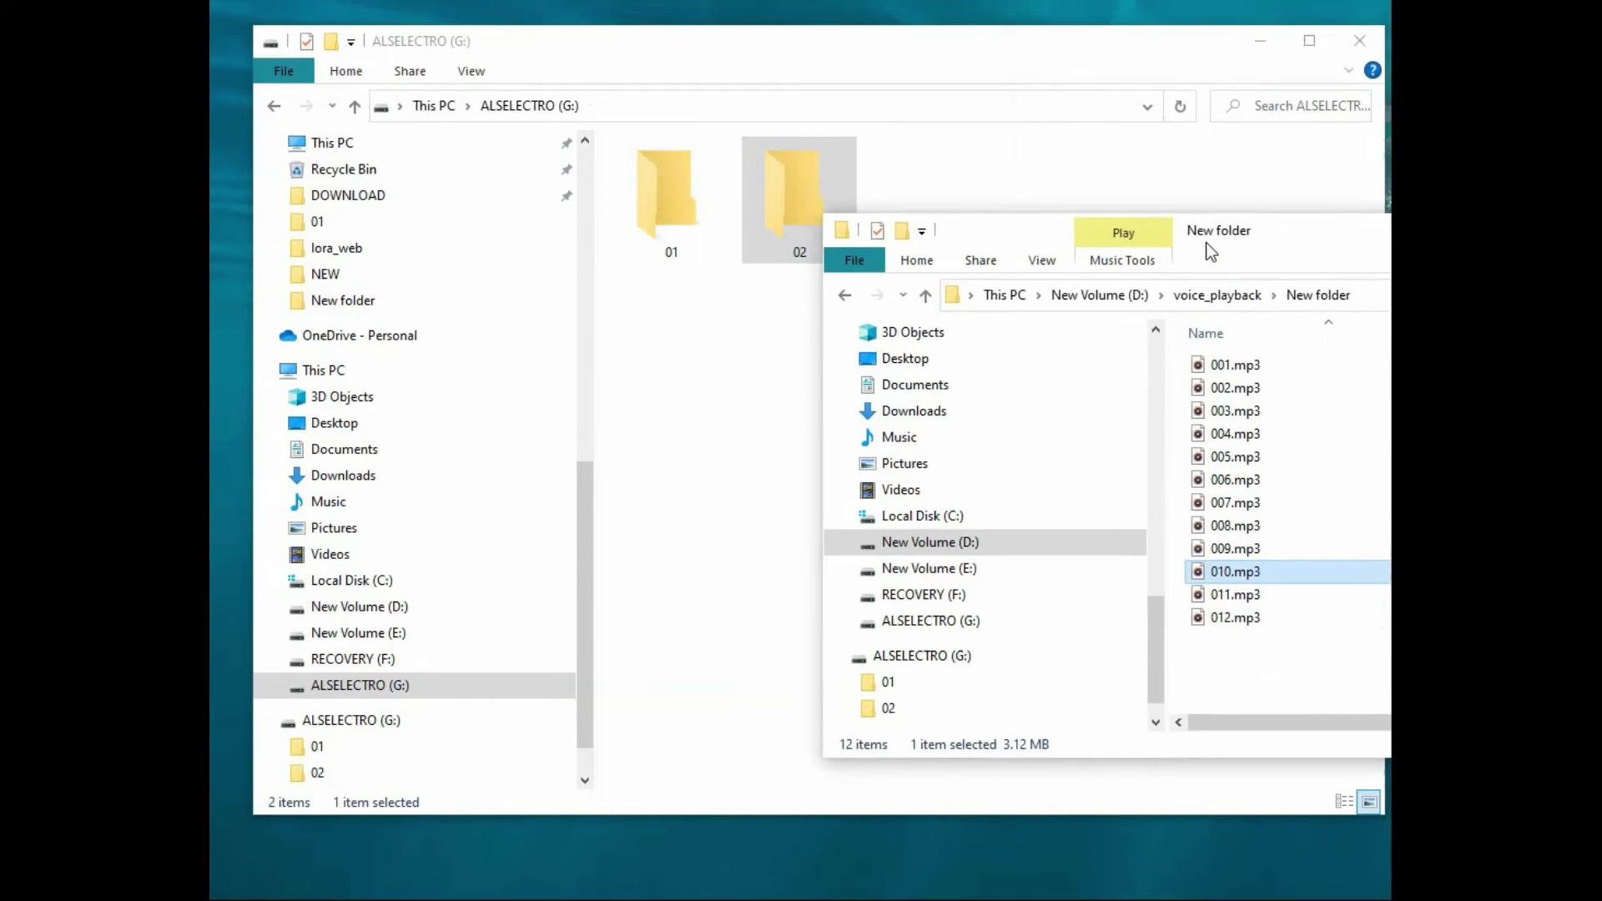
click(1248, 571)
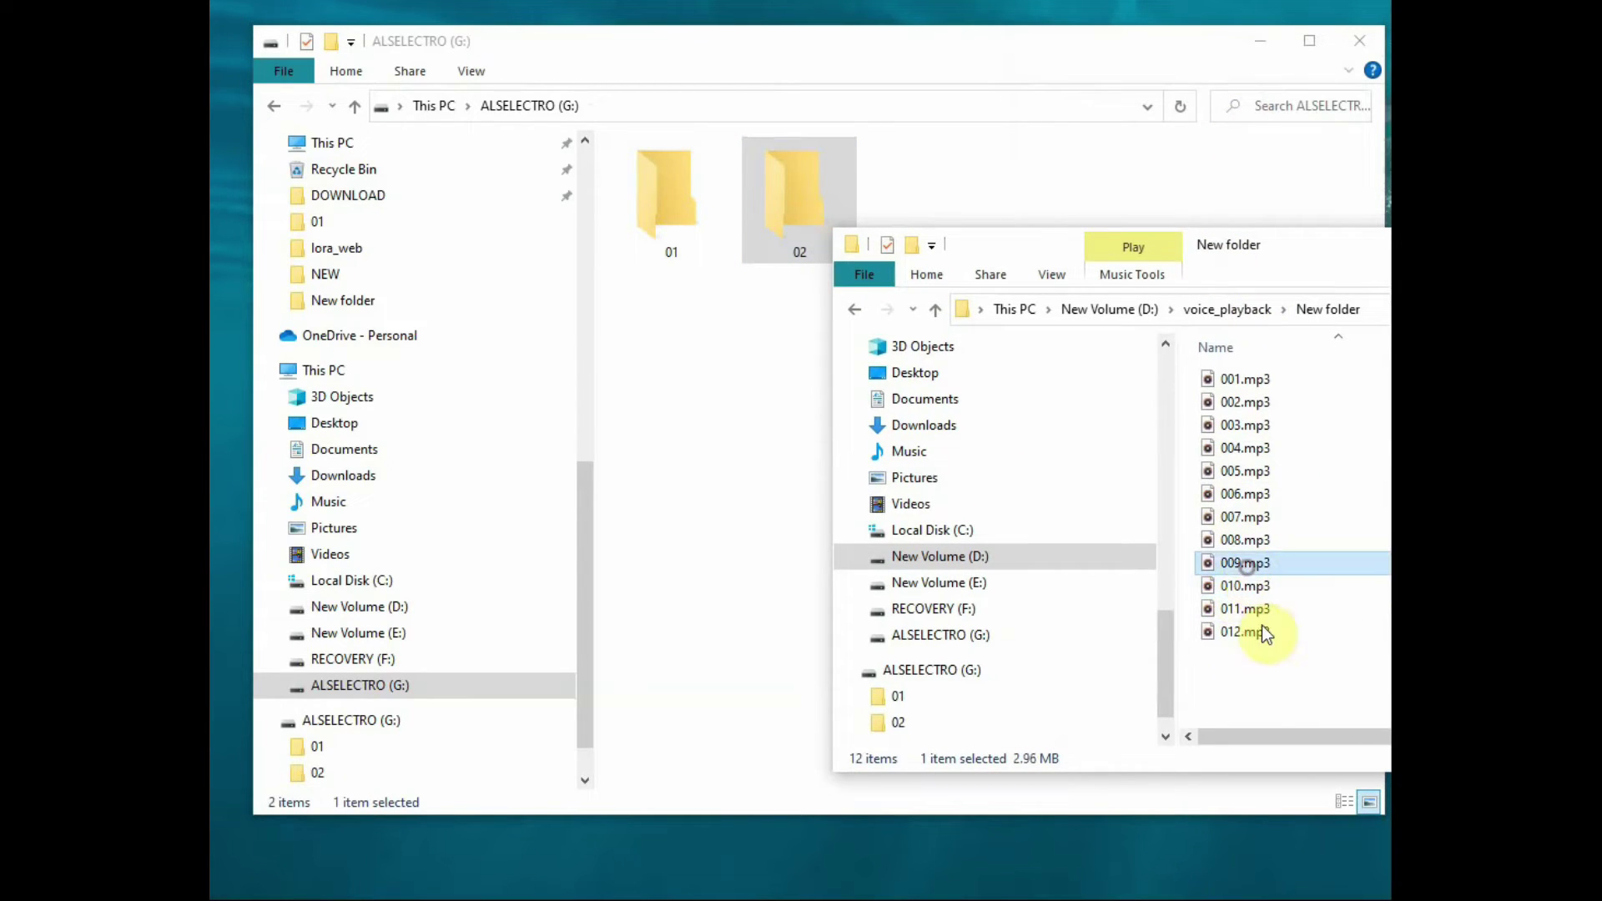
shift+click(1256, 636)
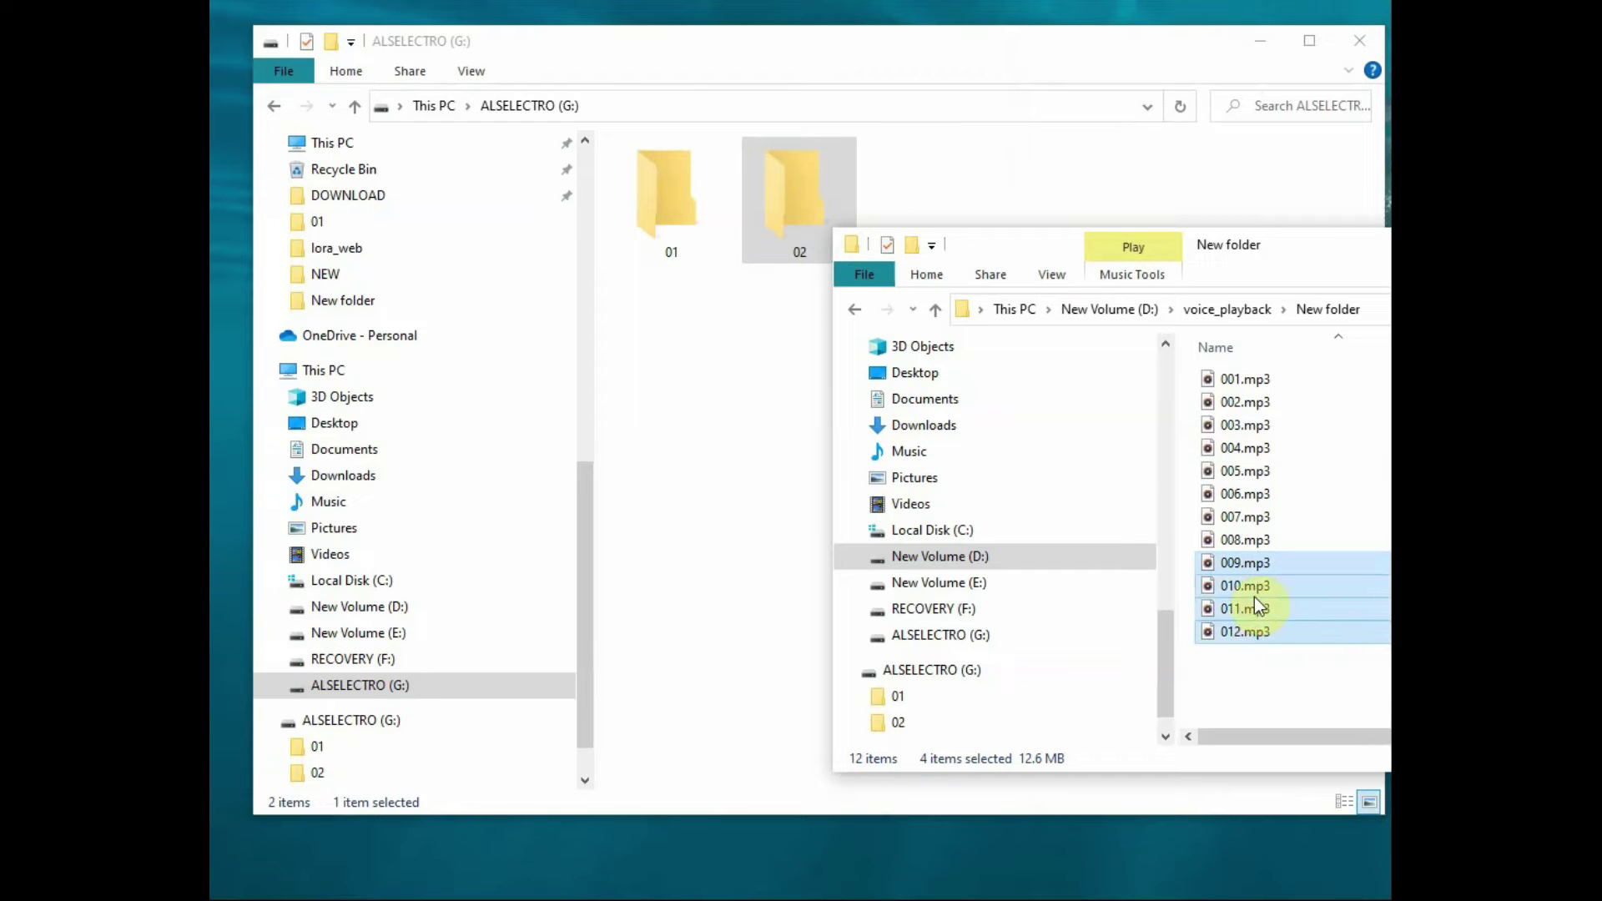
drag(1254, 599, 818, 301)
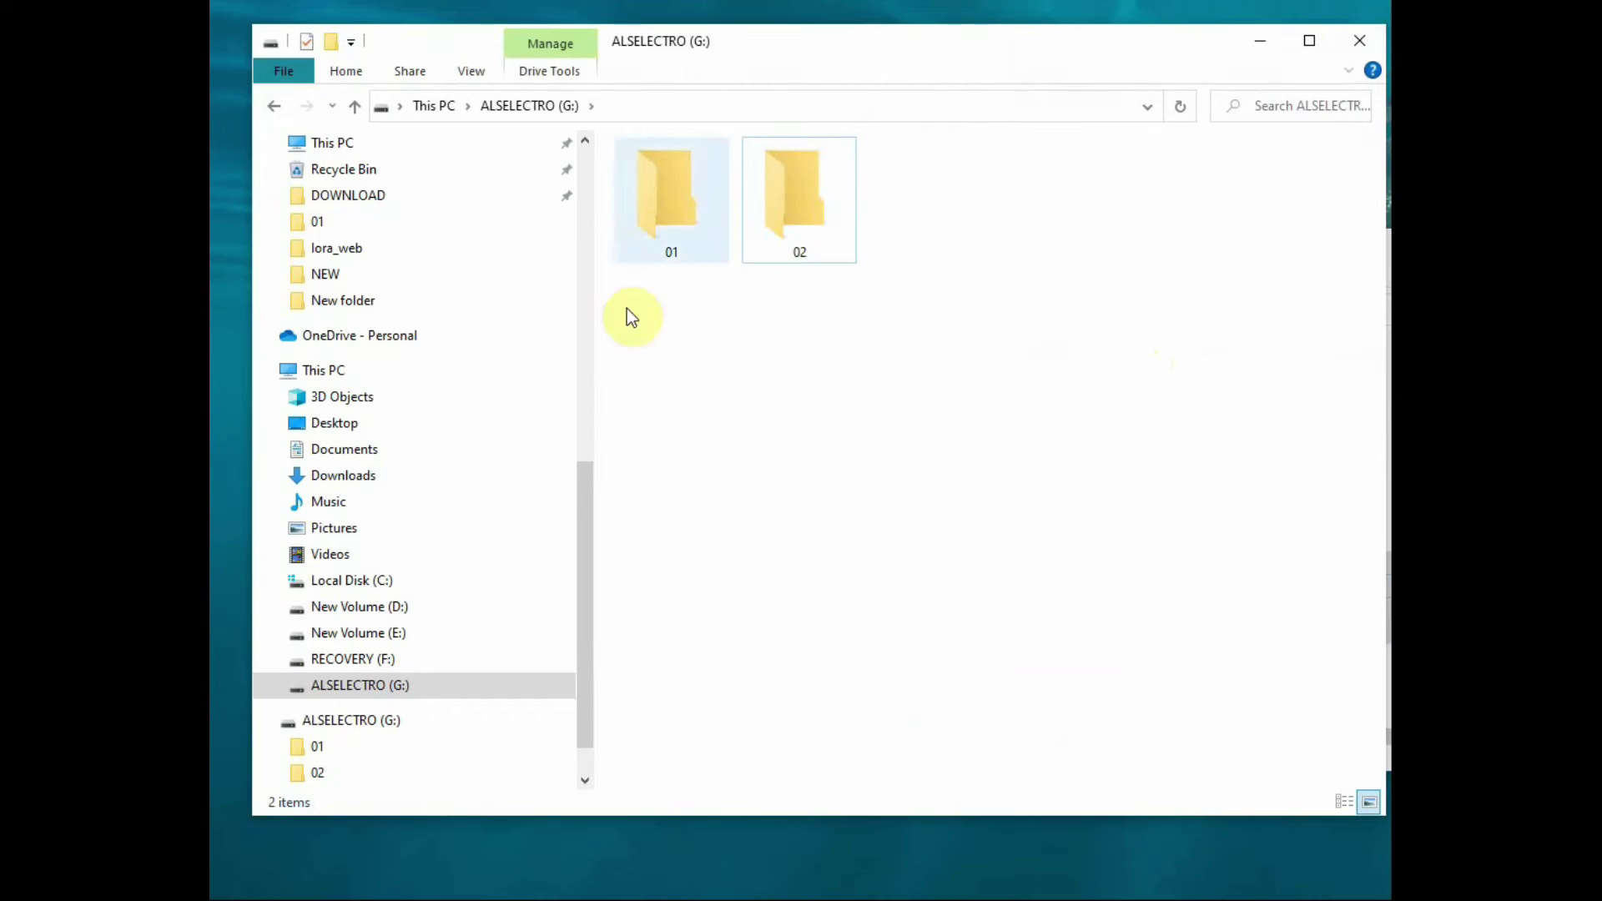
Check the MP3 files in folder 02 and then in folder 01 on the ALSELECTRO (G:) drive
double_click(819, 243)
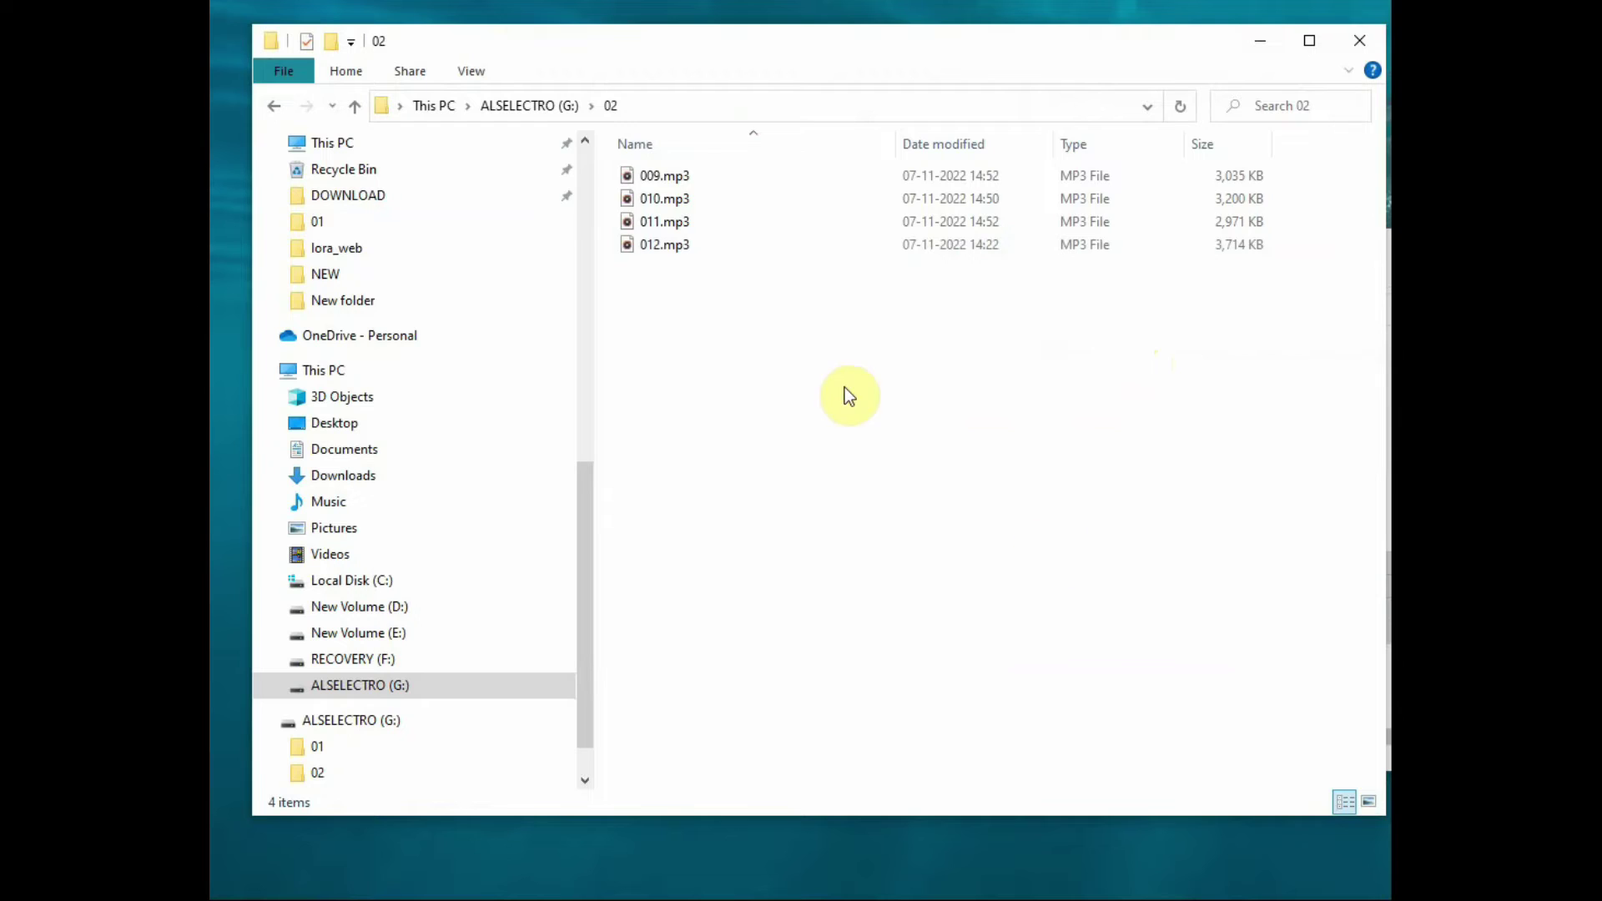
click(537, 114)
double_click(653, 219)
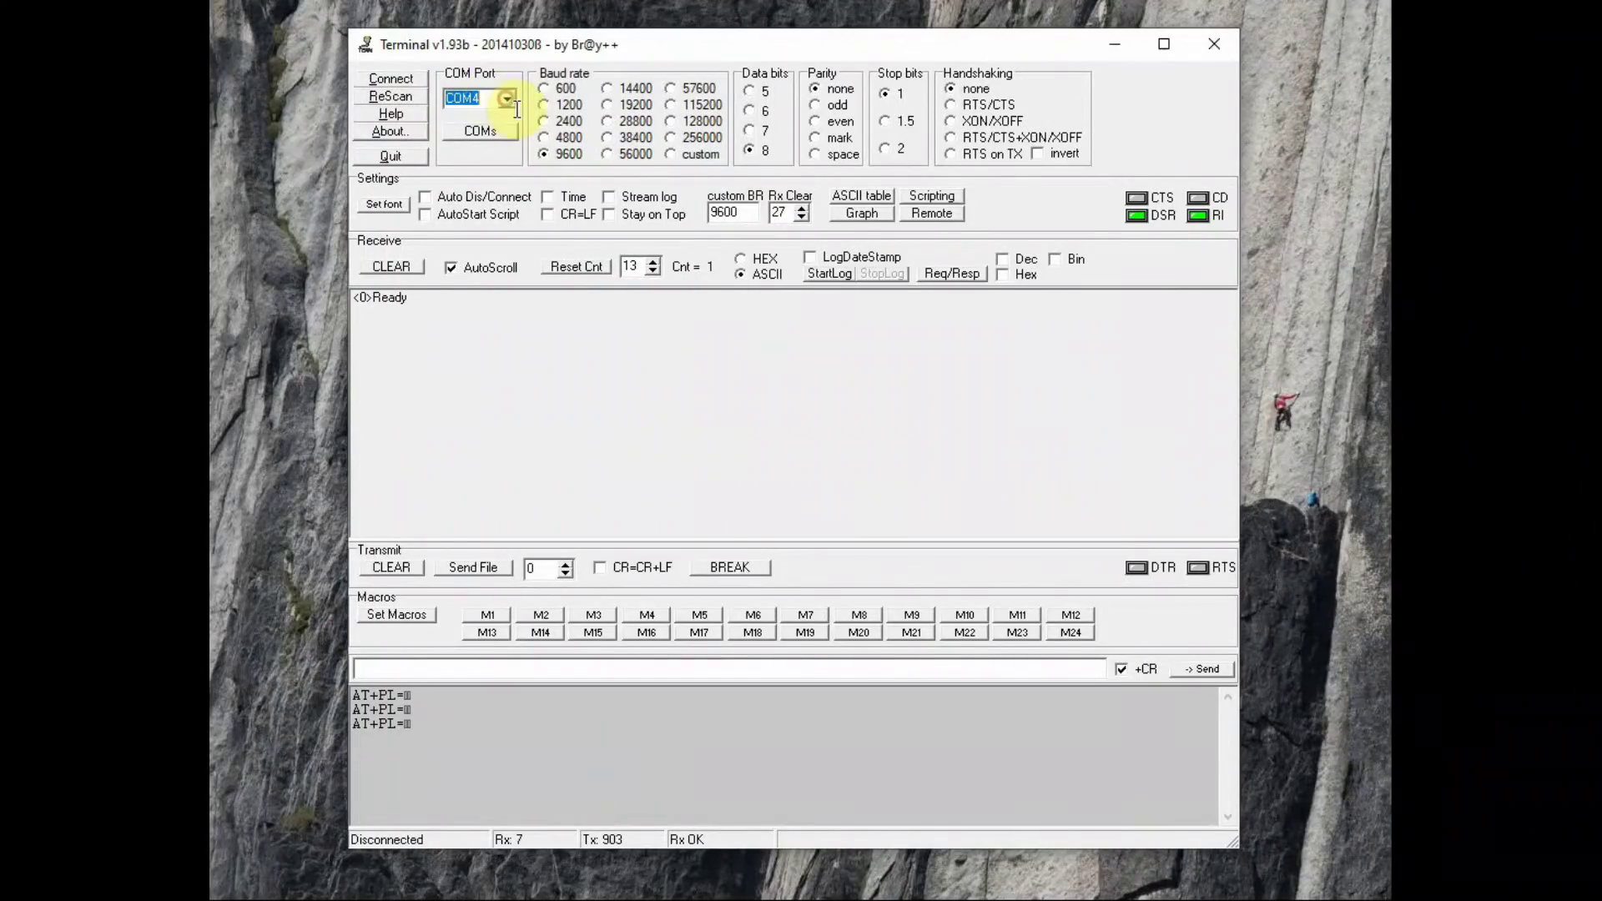
In Terminal, connect to COM4 at 9600 baud and review the AT+PL commands stored in the macro settings
click(402, 77)
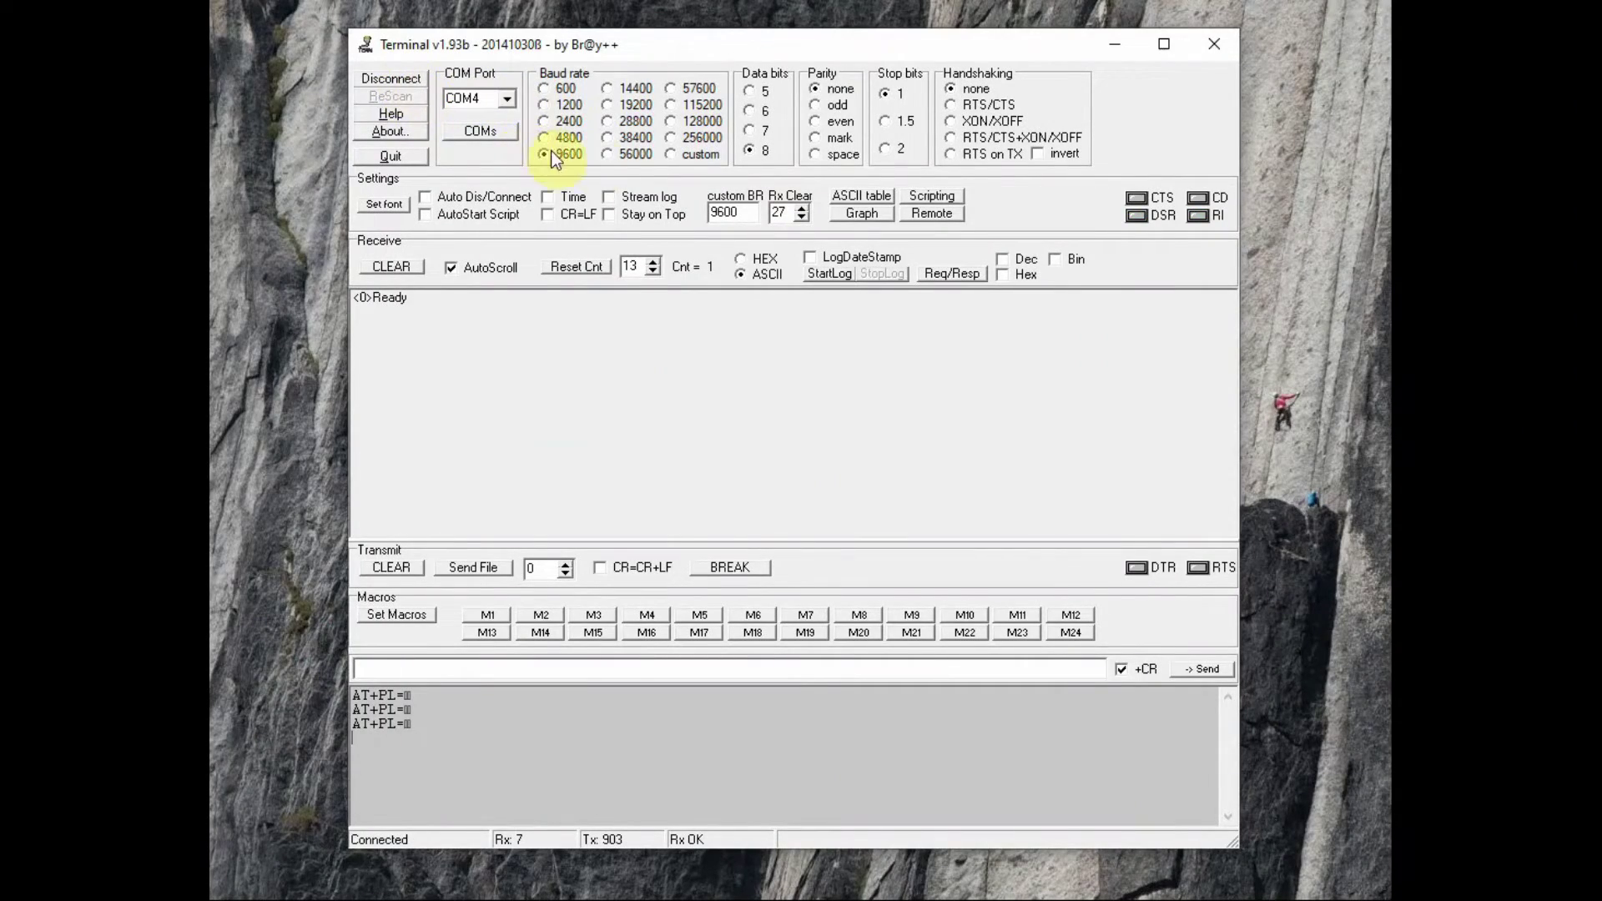
click(396, 615)
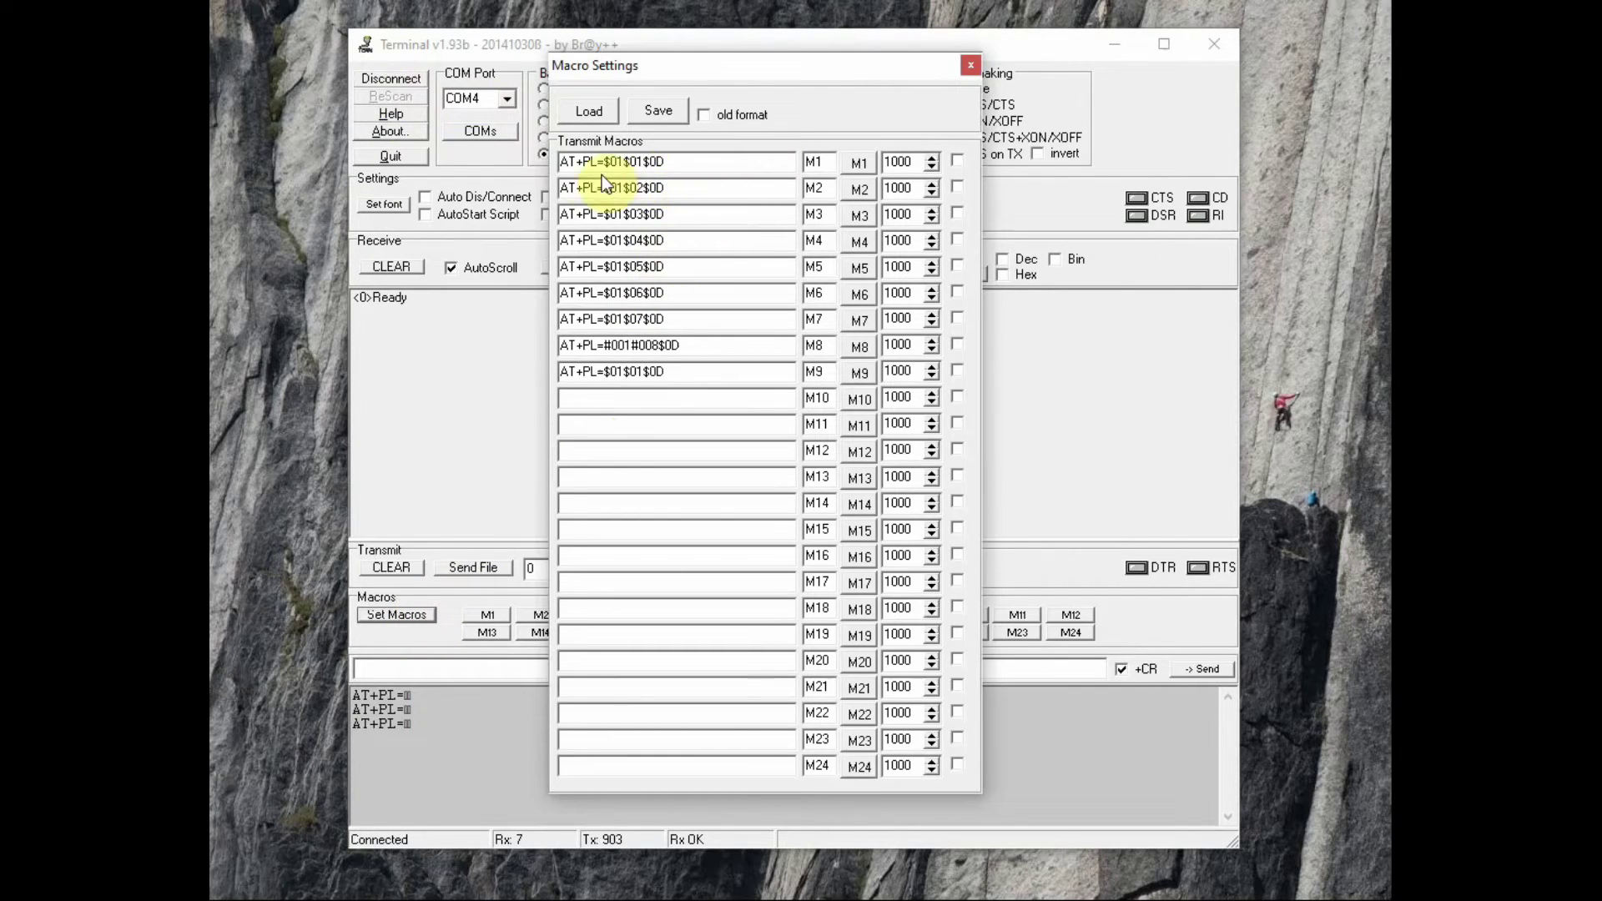
click(968, 67)
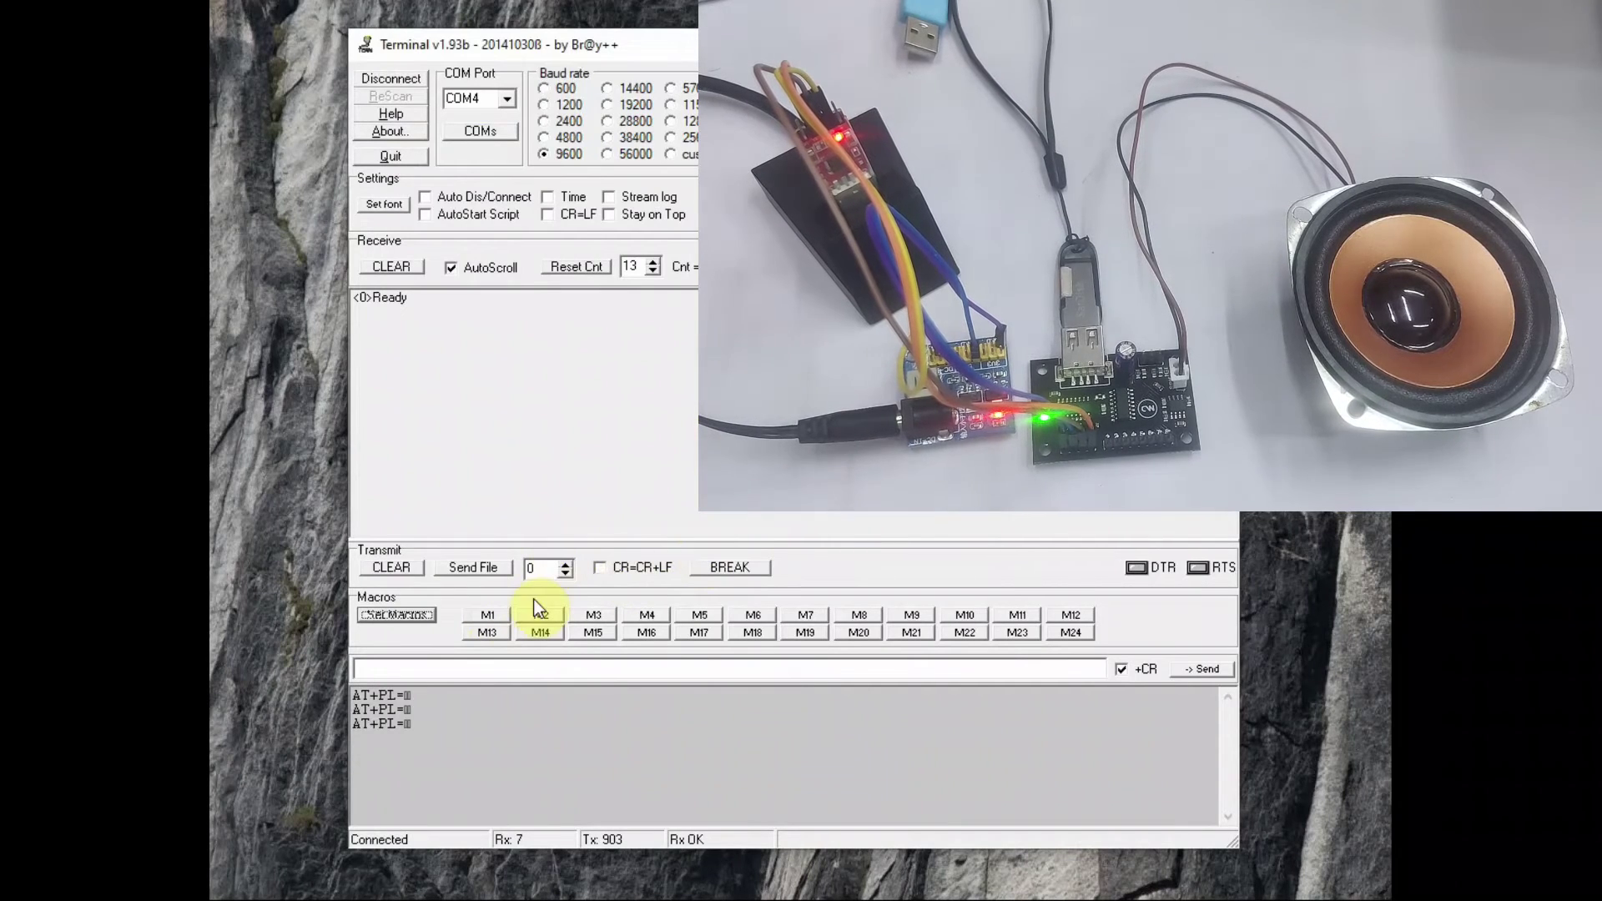
Send macros M1 through M6 in order to play tracks 01 to 06 of folder 01 on the voice playback board
click(487, 615)
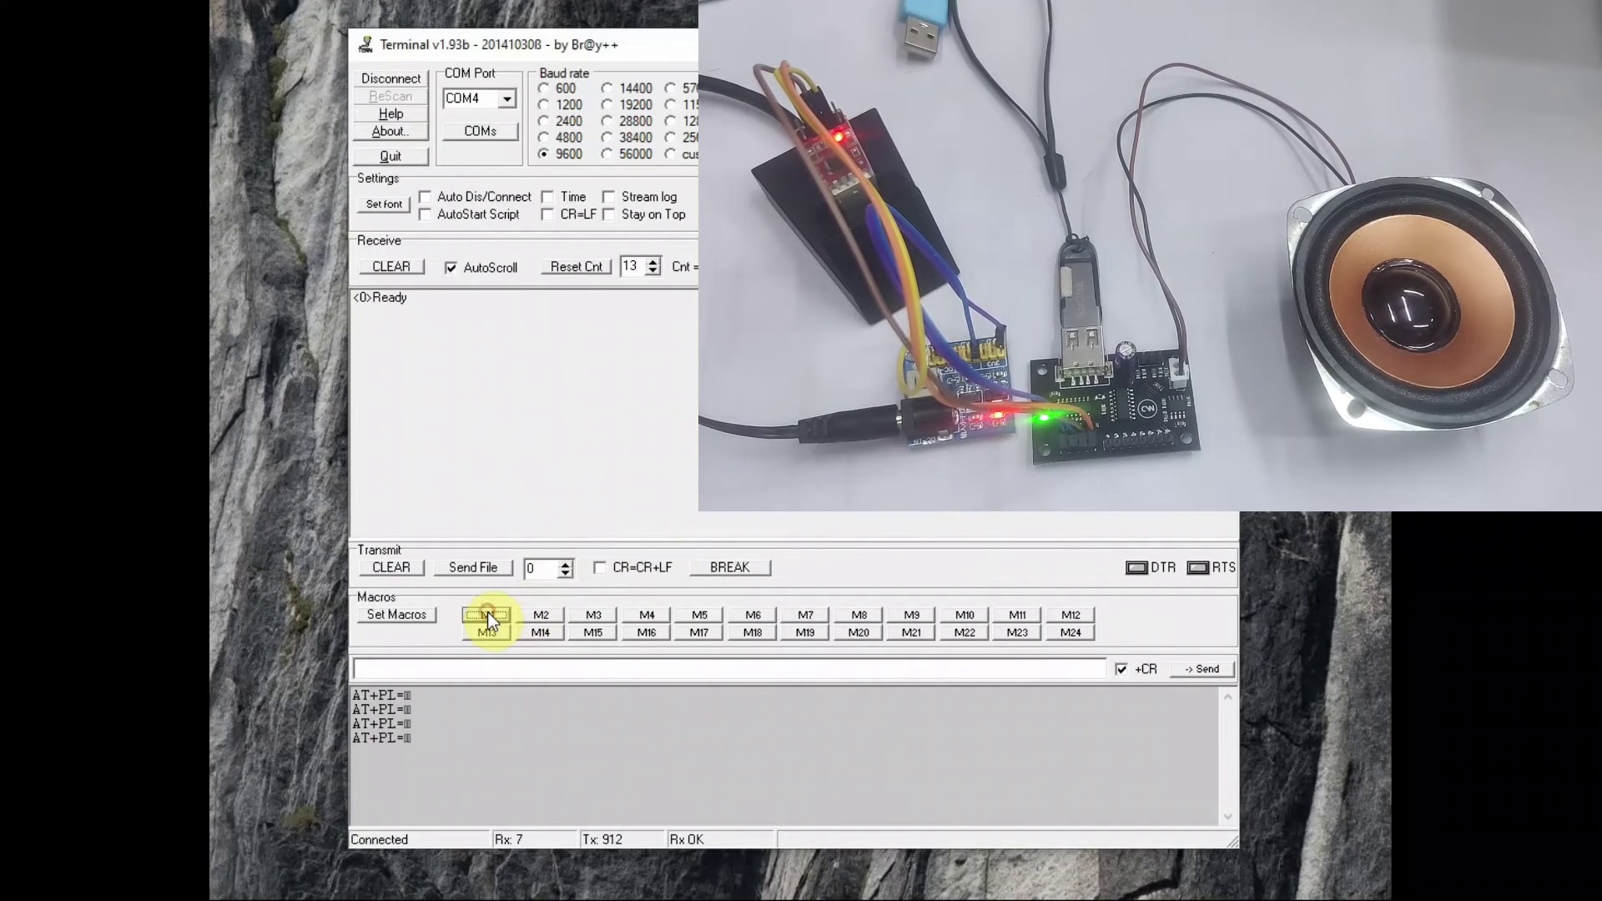
click(543, 615)
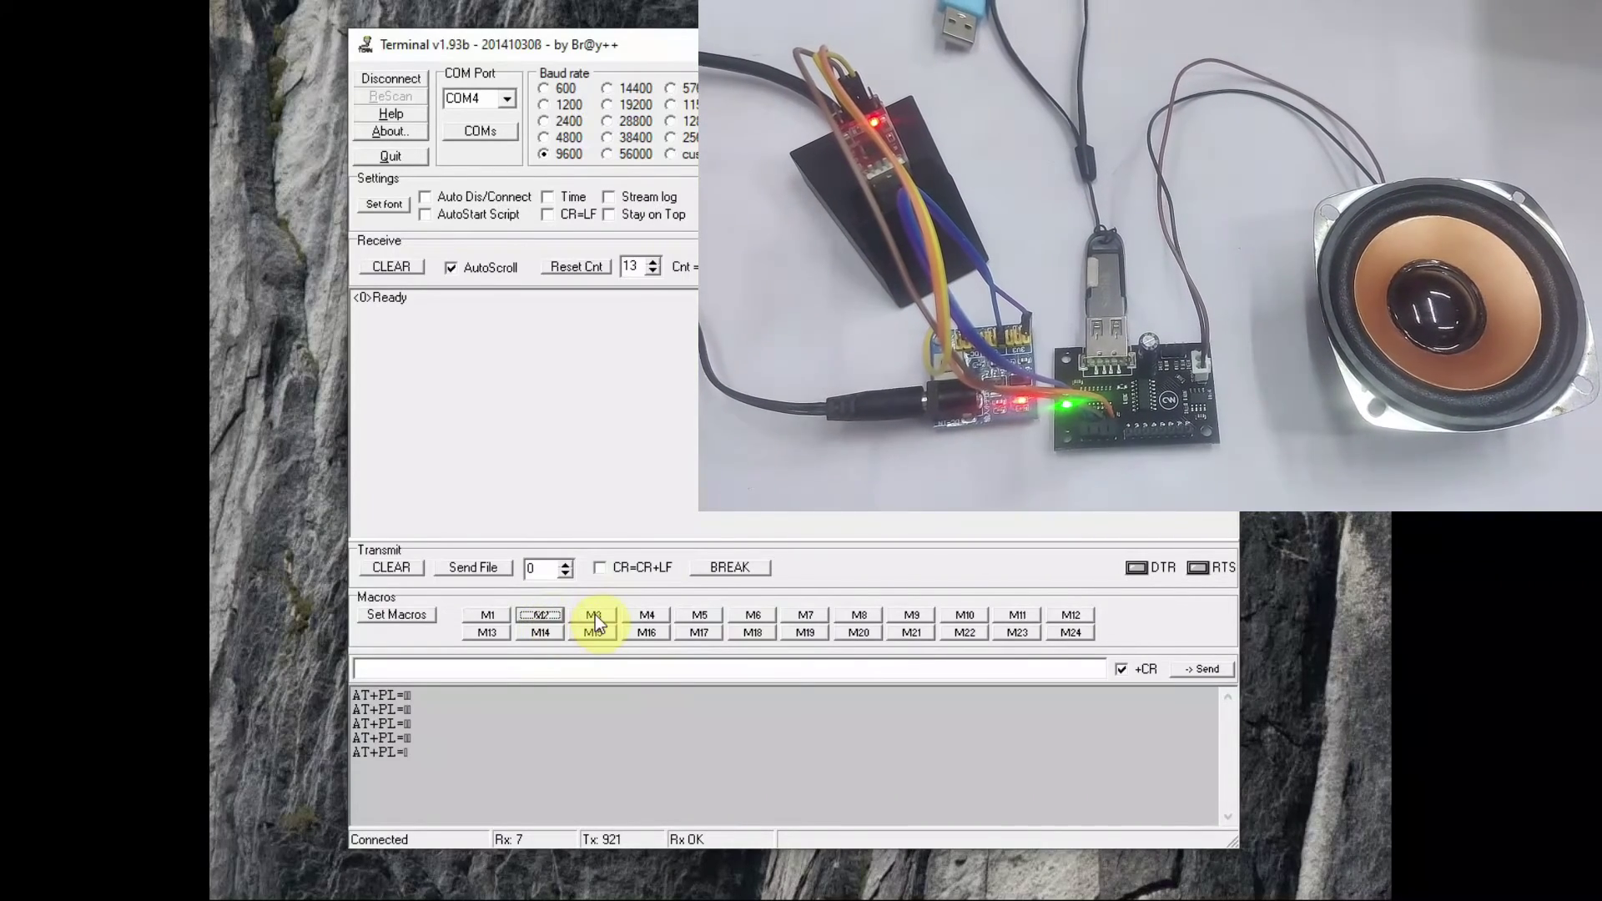
click(594, 615)
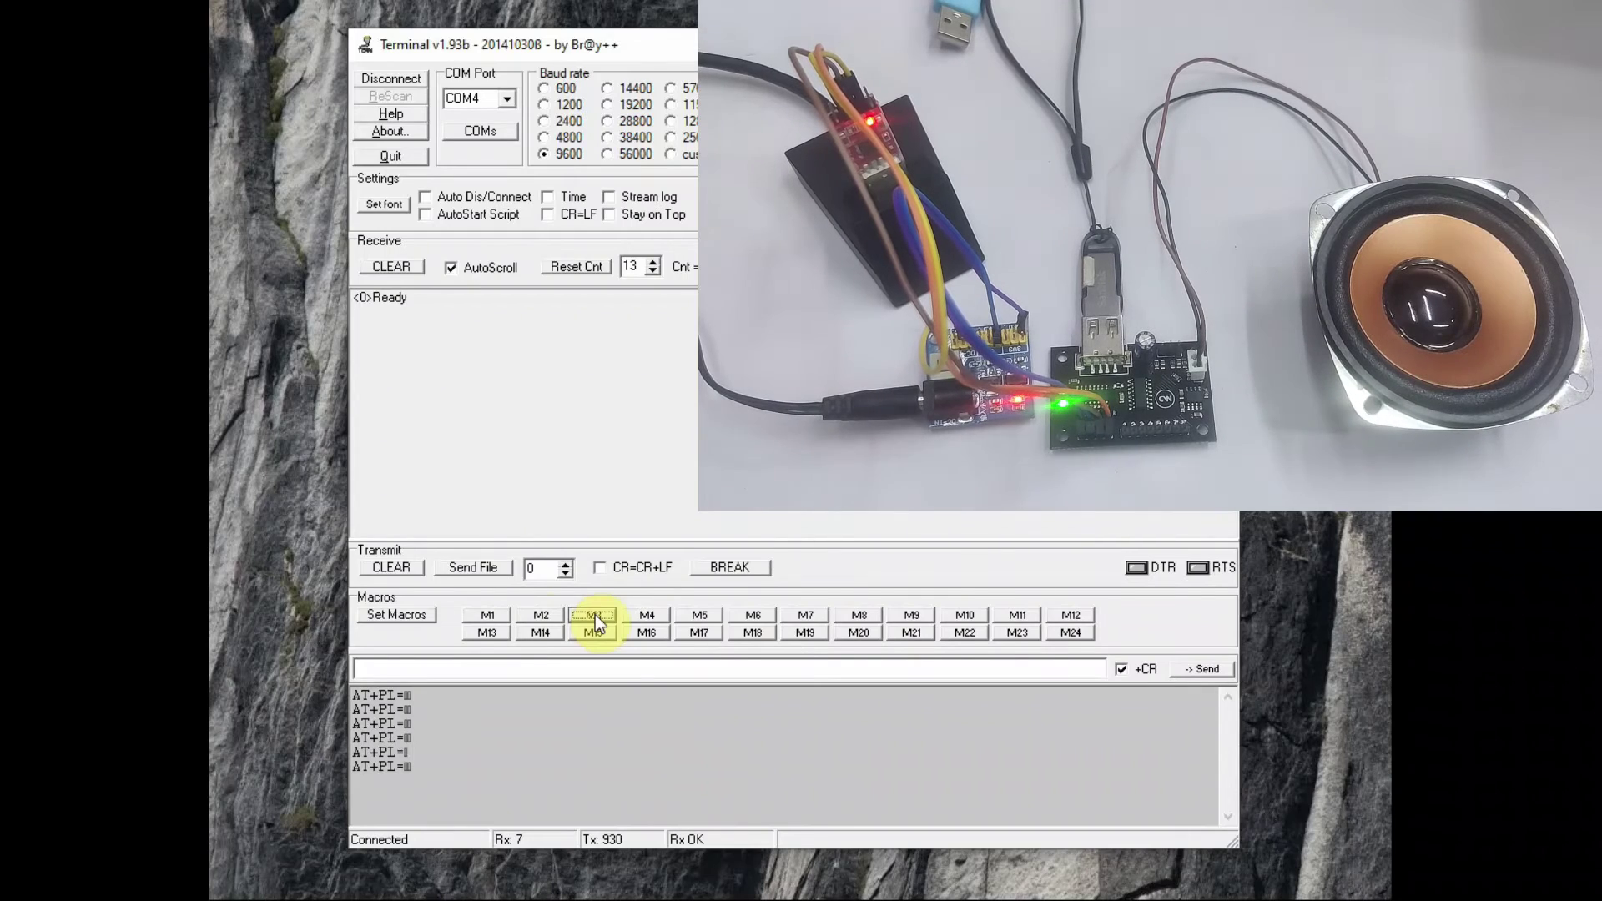
click(648, 616)
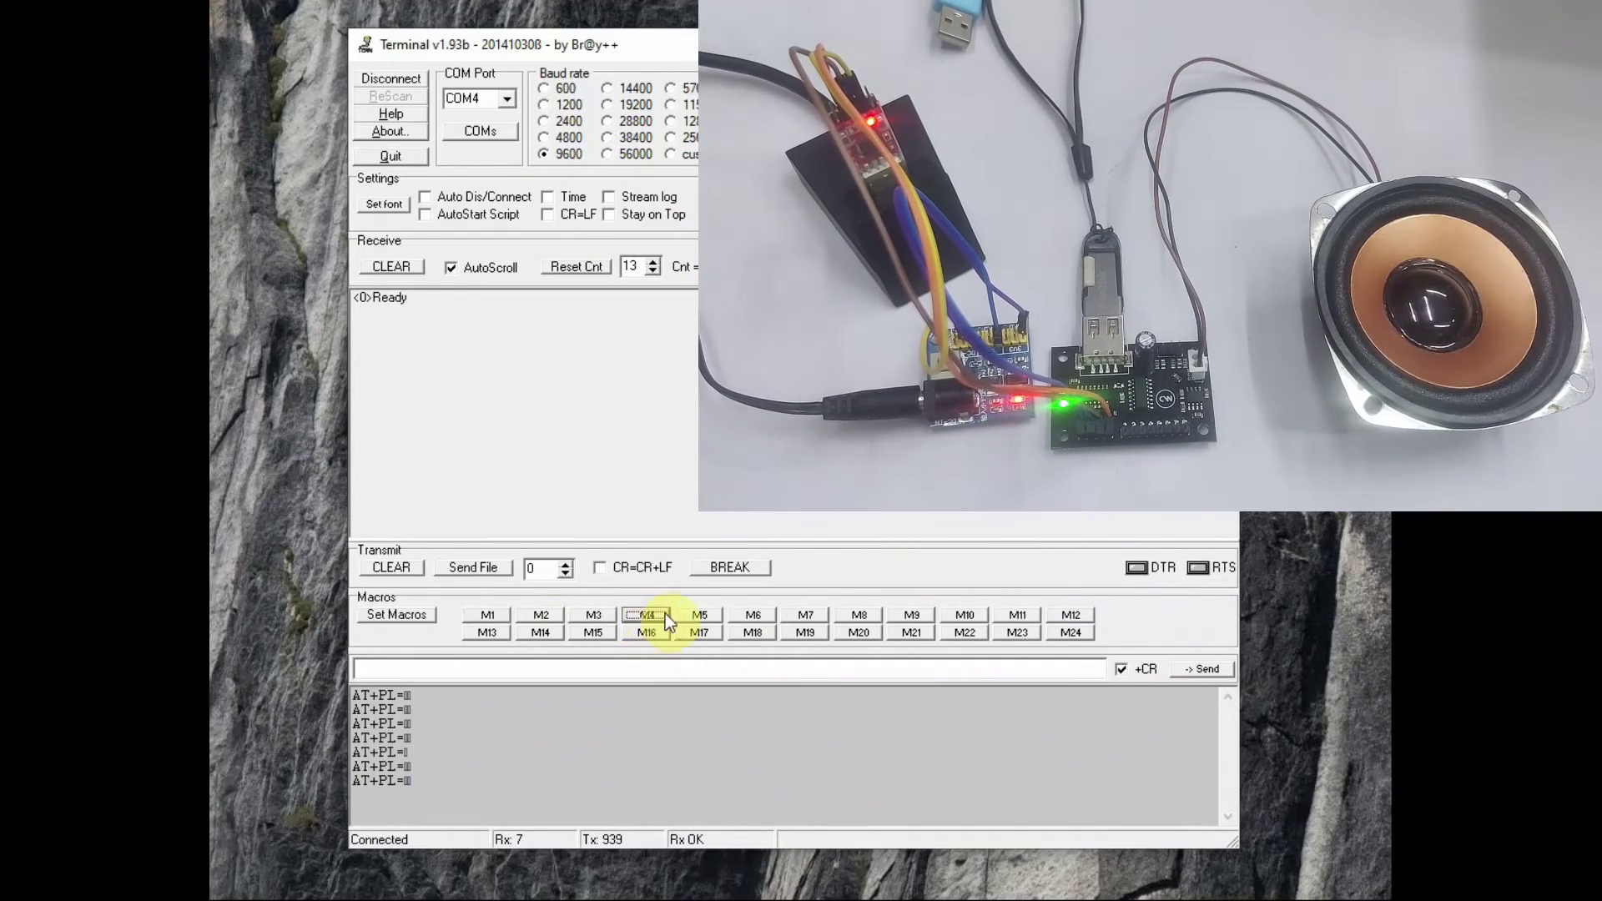
click(695, 615)
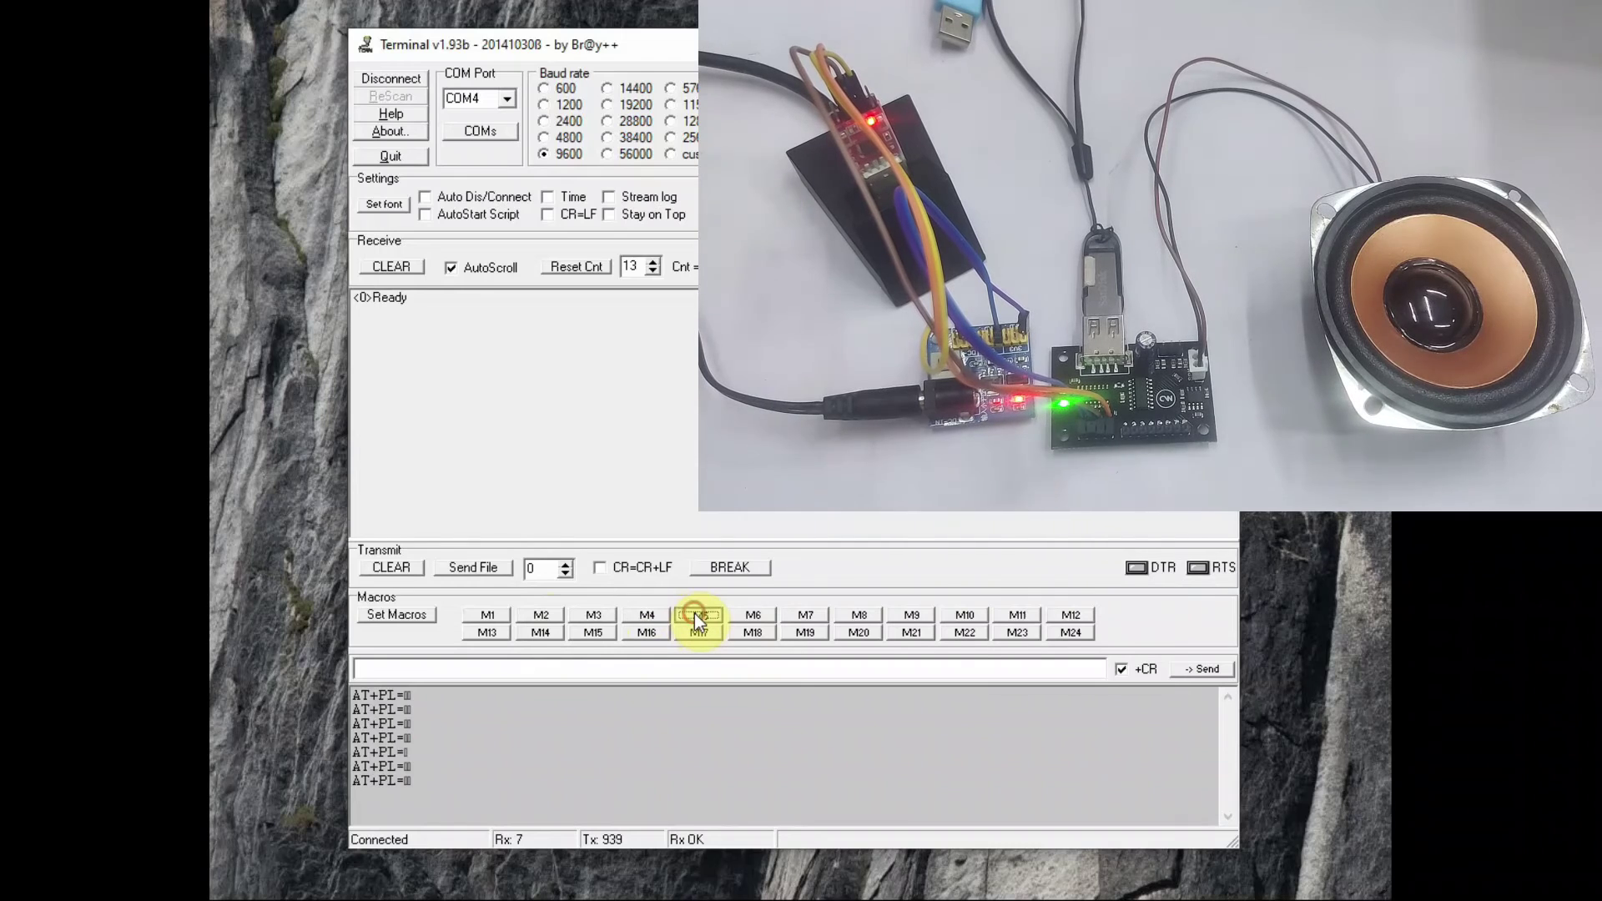
click(755, 618)
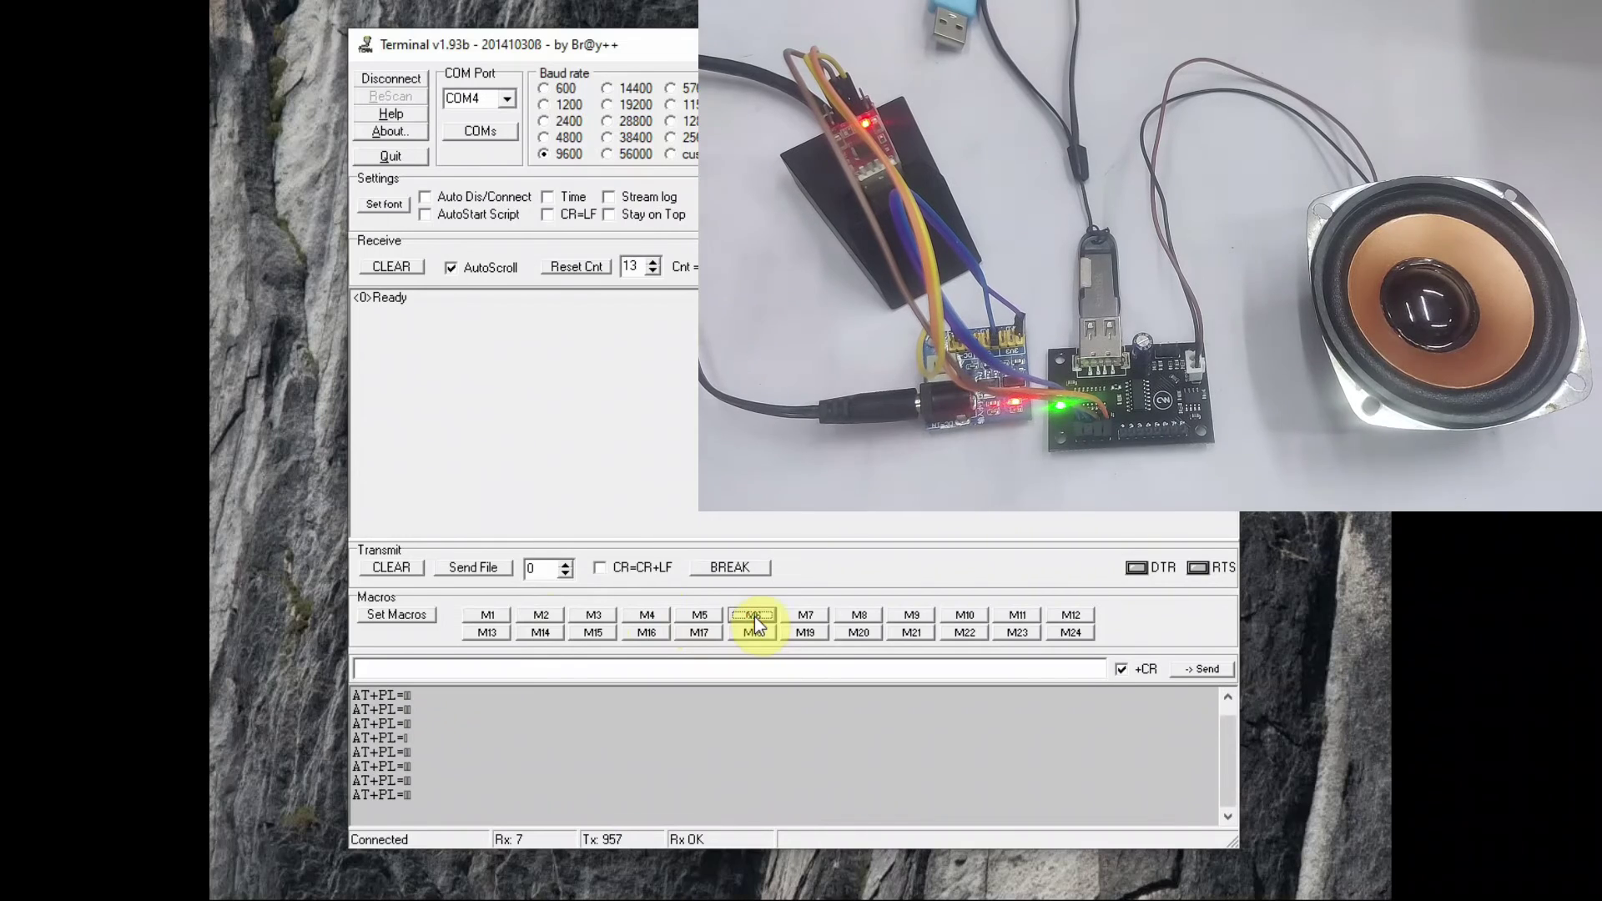